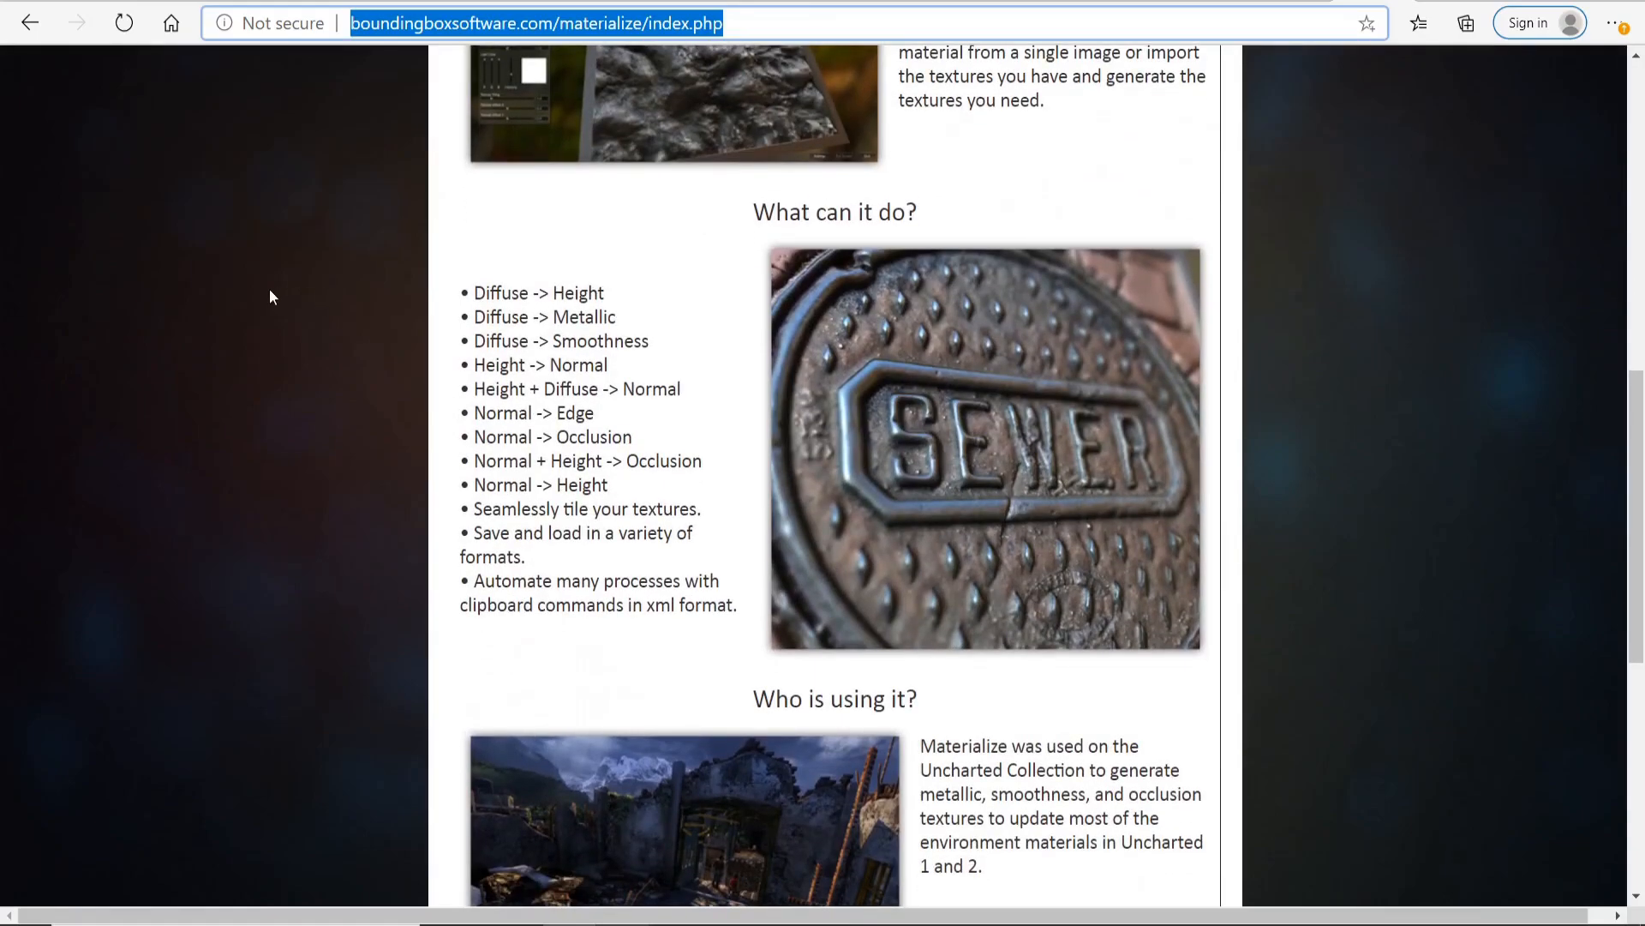
Step: Read through the Materialize web page, covering its features, users, open-source note and download section
scroll(271, 297, "down", 4)
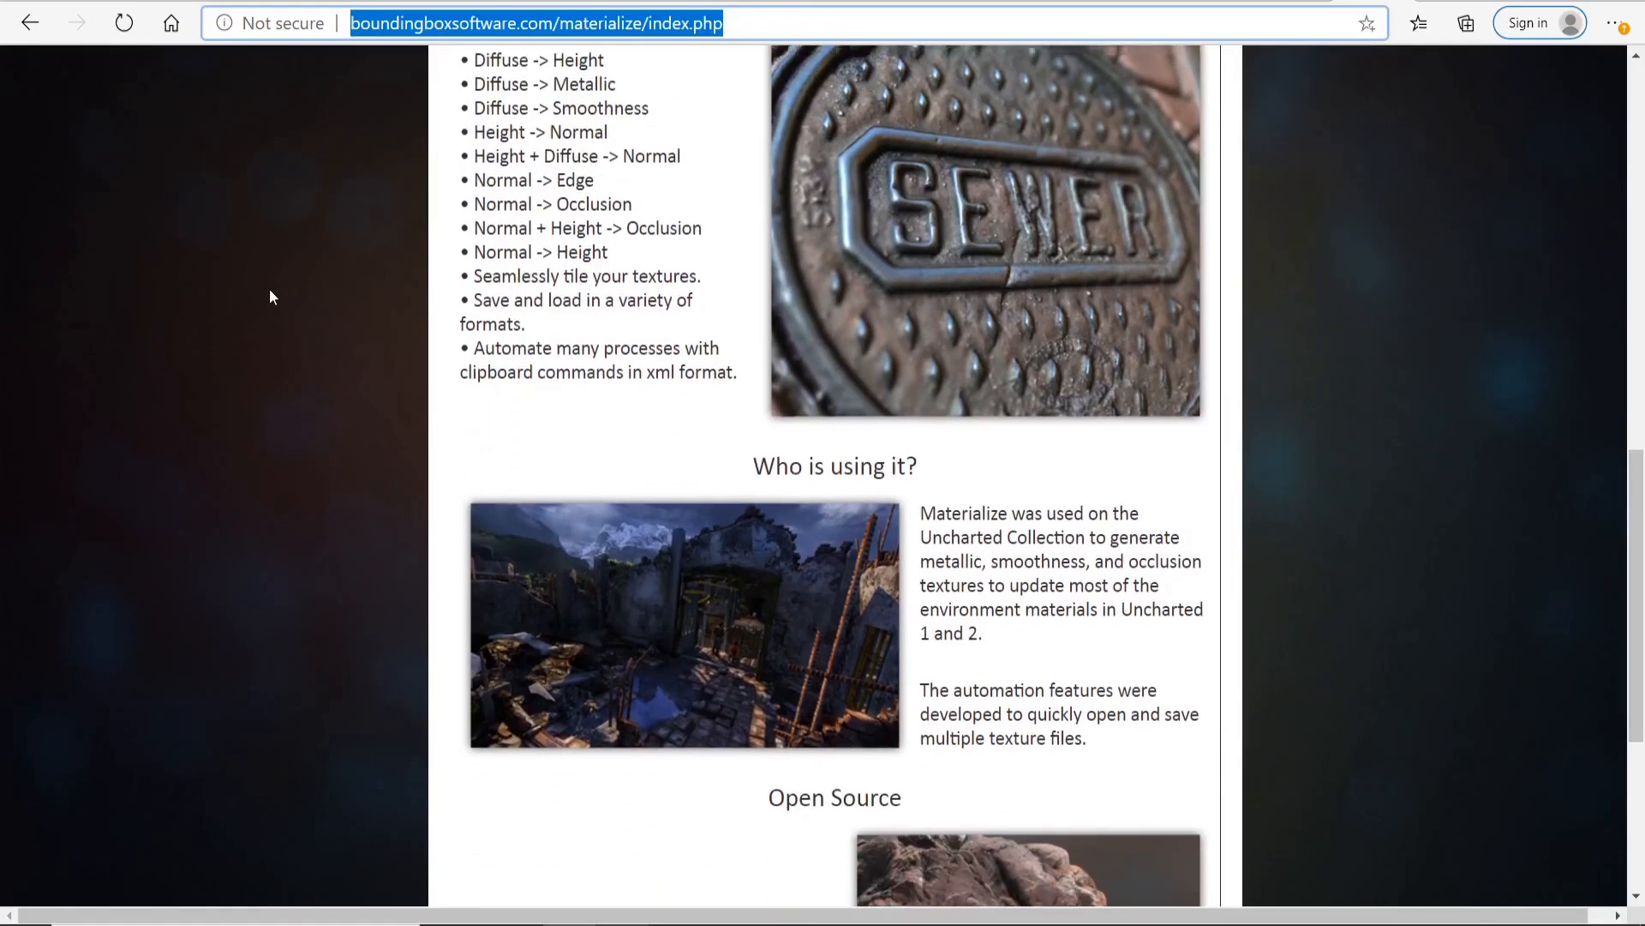
scroll(270, 291, "down", 3)
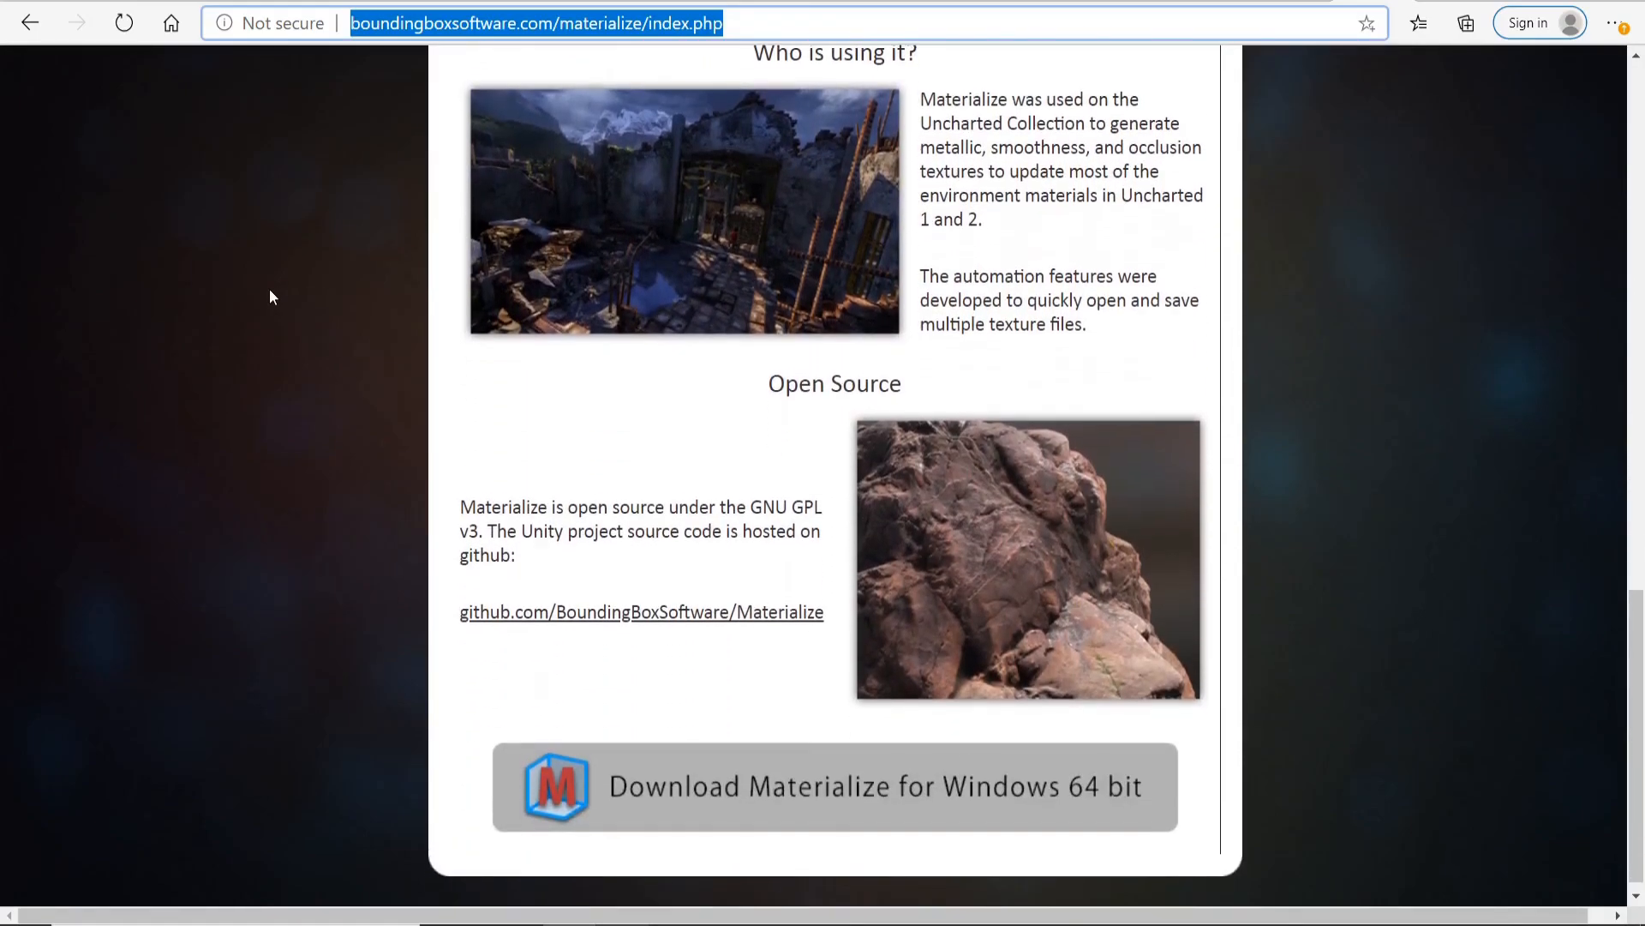
scroll(270, 292, "up", 4)
scroll(269, 289, "up", 10)
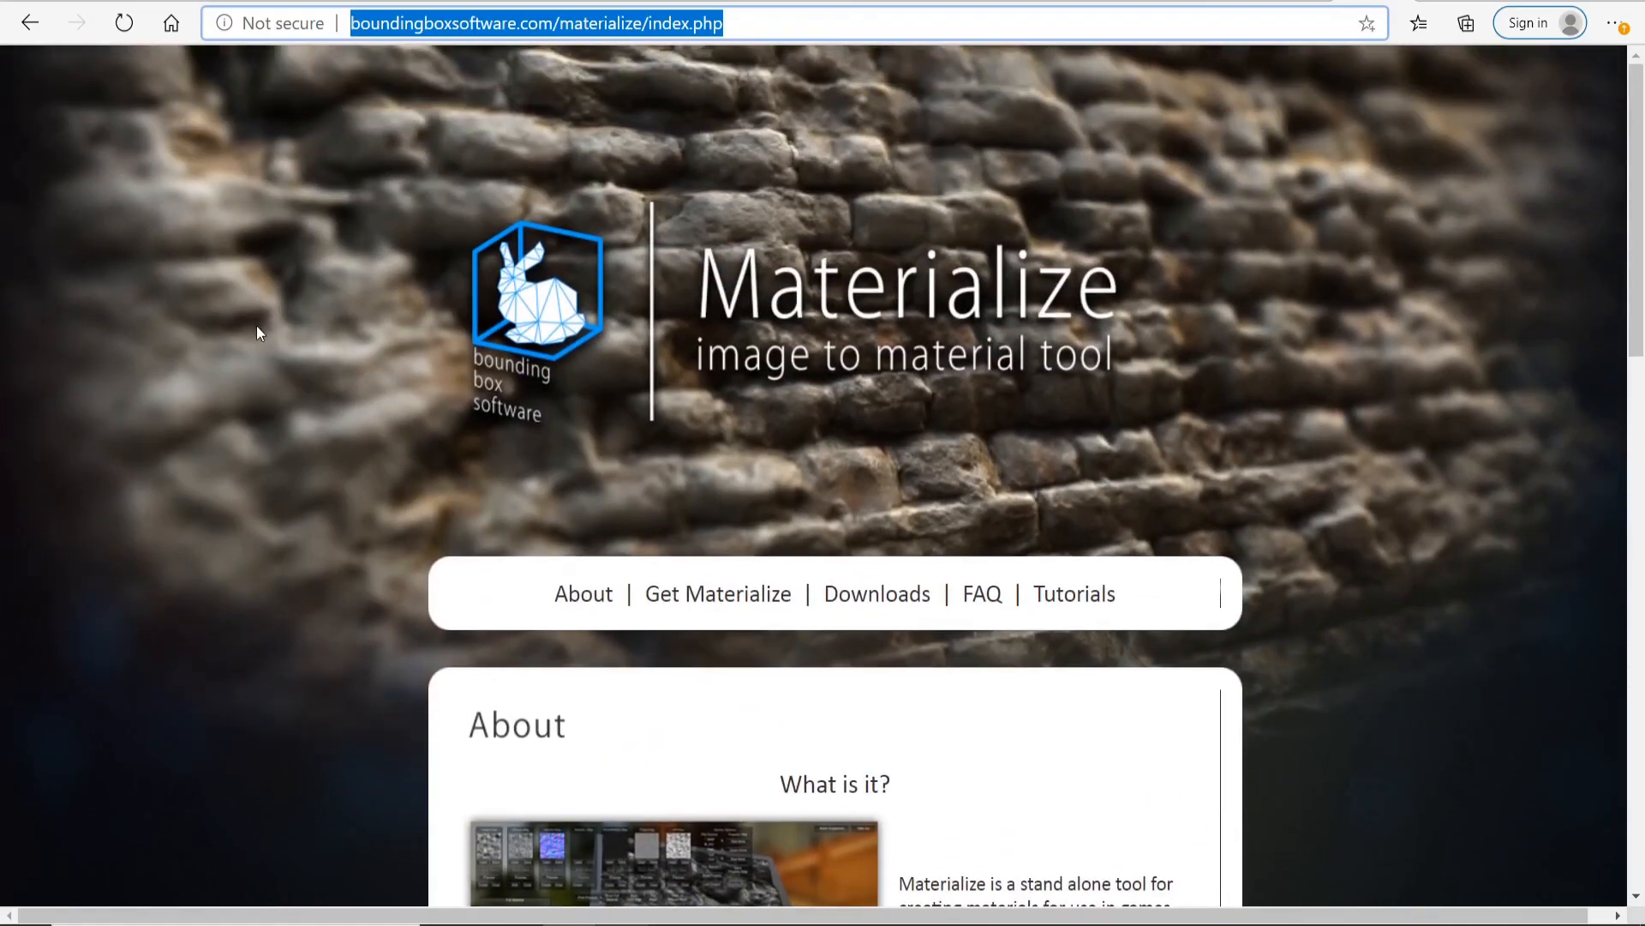
left_click(255, 332)
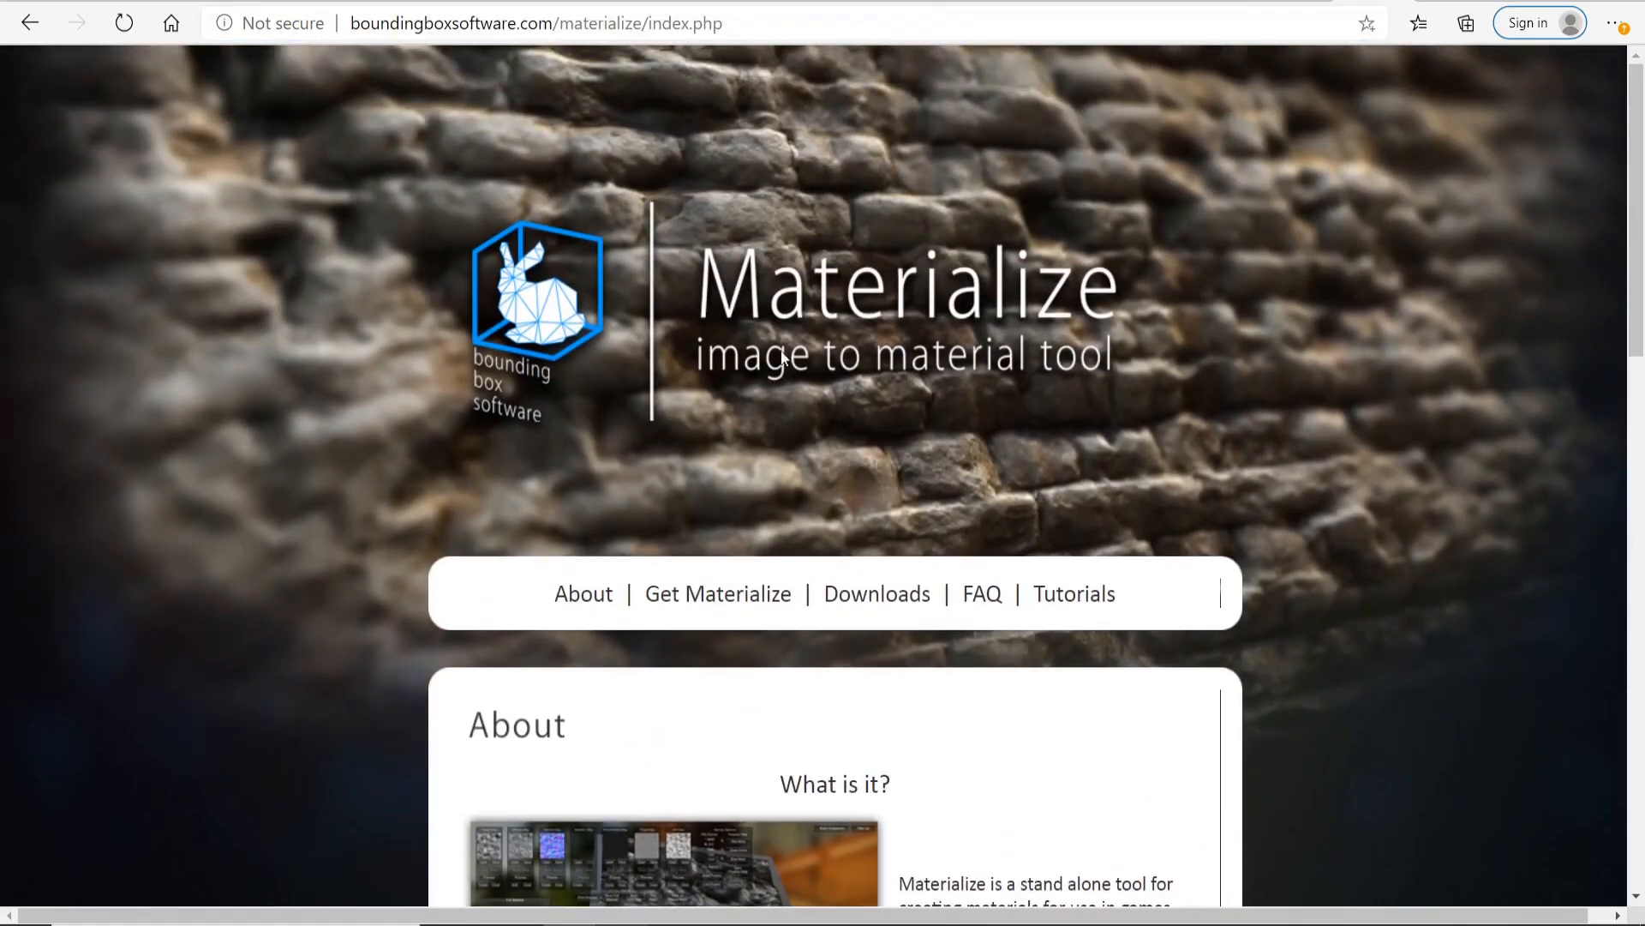
Step: Switch to the Materialize application and inspect the default material sphere
mouse_move(1039, 921)
left_click(994, 907)
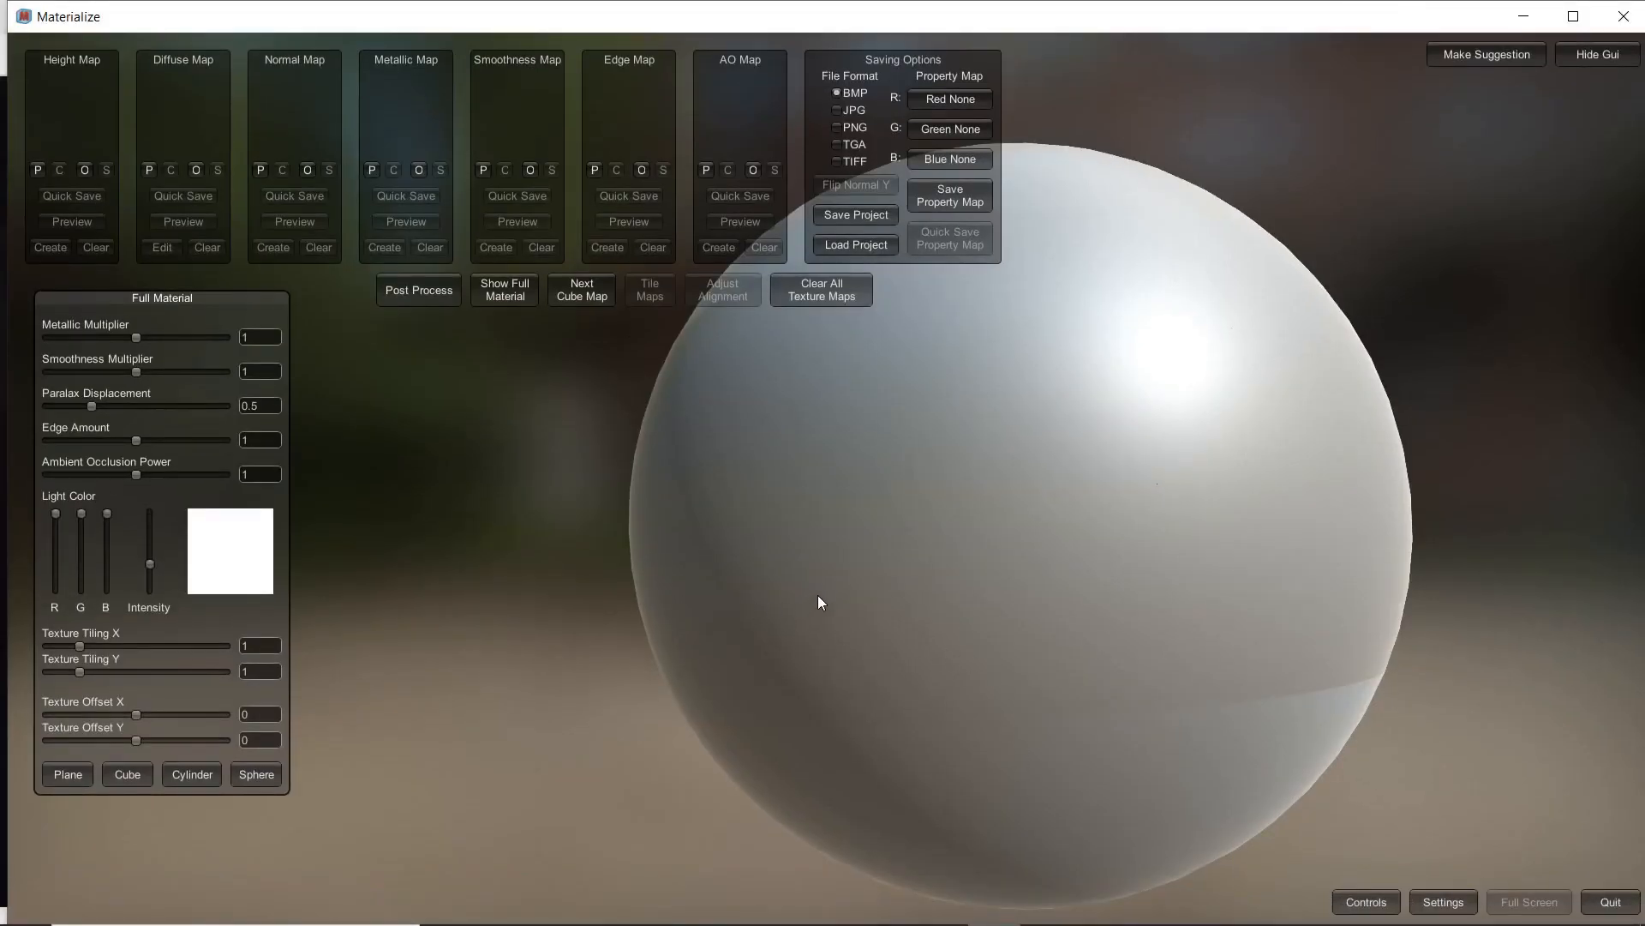
mouse_move(897, 559)
left_mouse_down()
mouse_move(794, 554)
mouse_move(954, 444)
mouse_move(1385, 538)
mouse_move(1238, 748)
mouse_move(1137, 619)
left_mouse_up()
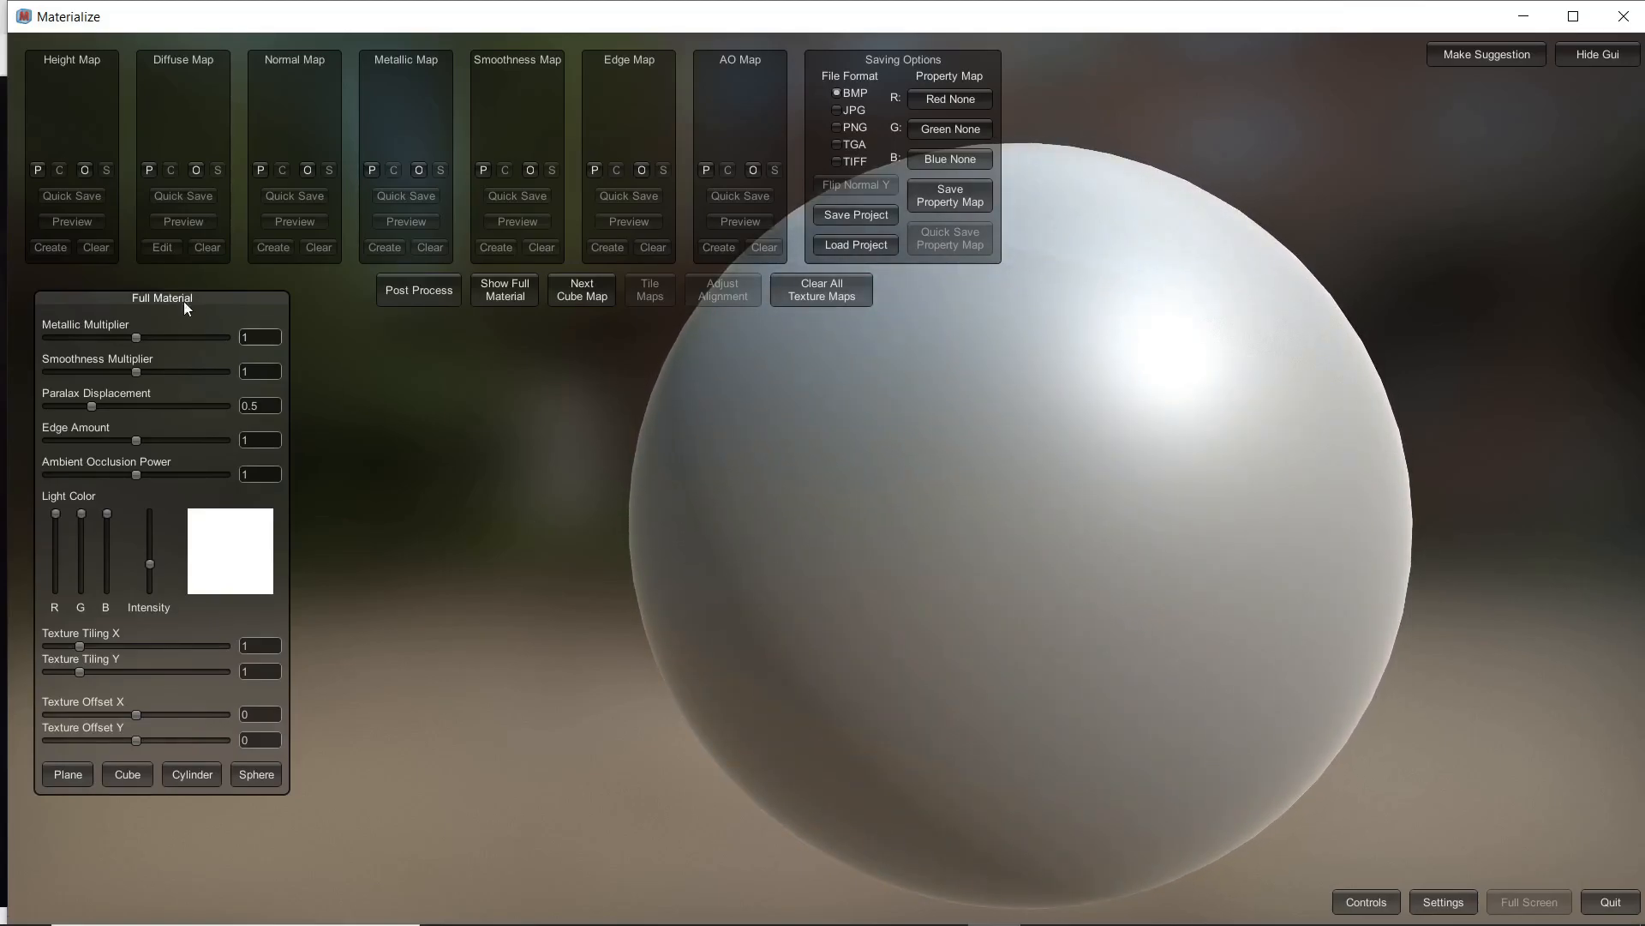
Step: Start opening a diffuse map and browse the desktop and D: drive to the "2d try" folder in Cold
left_click(196, 169)
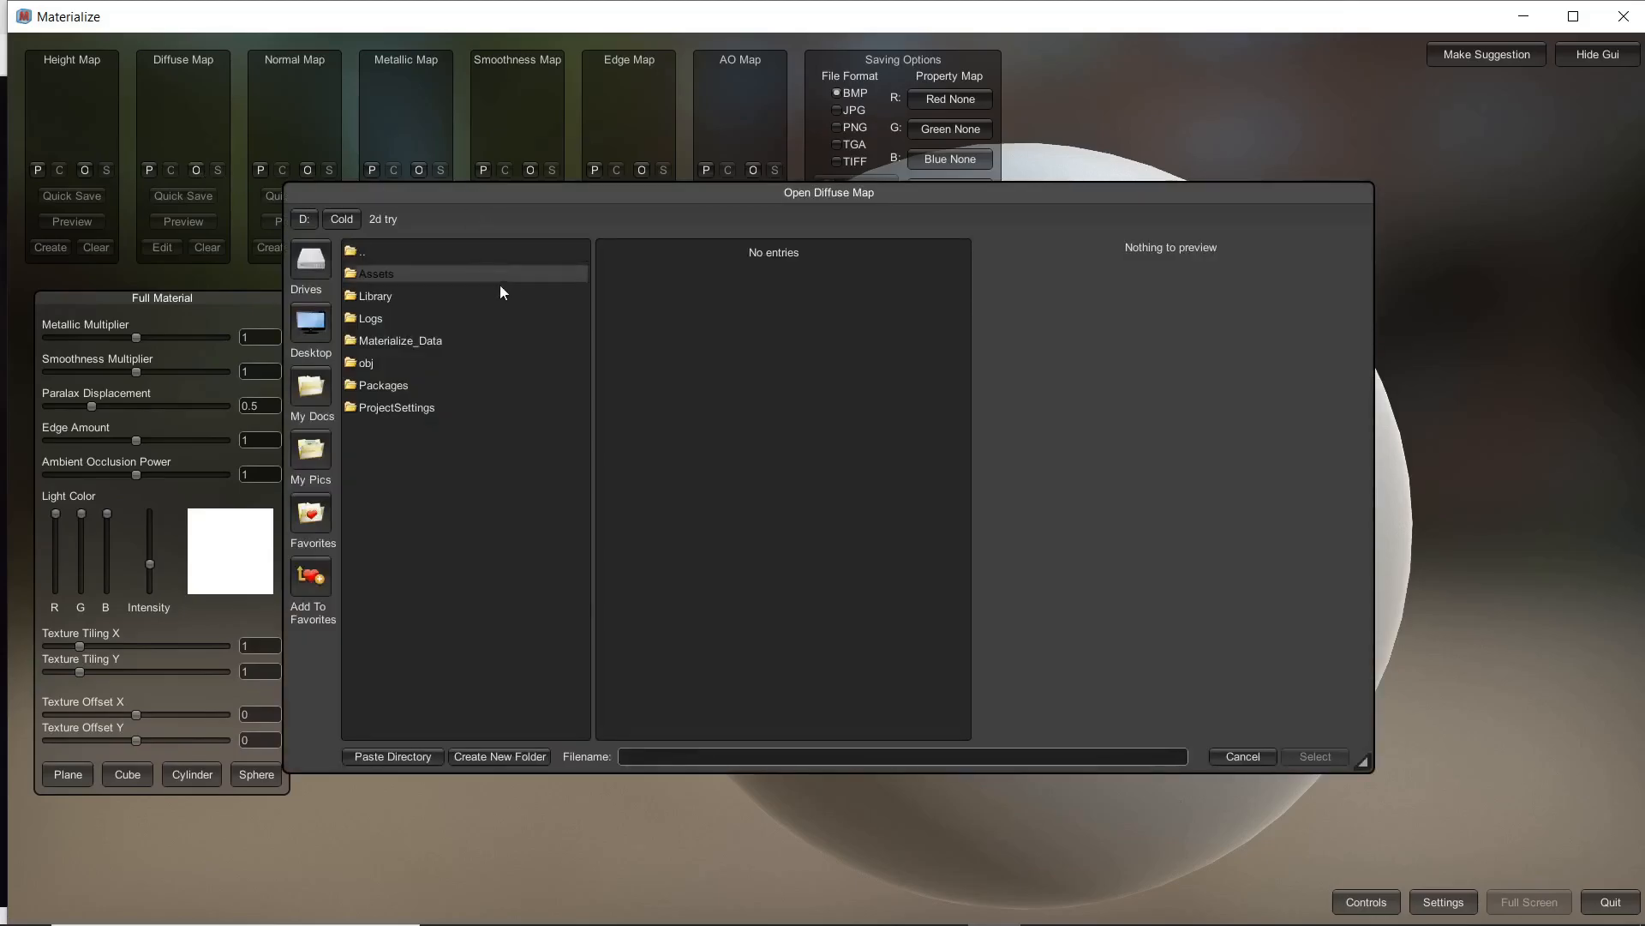
left_click(313, 332)
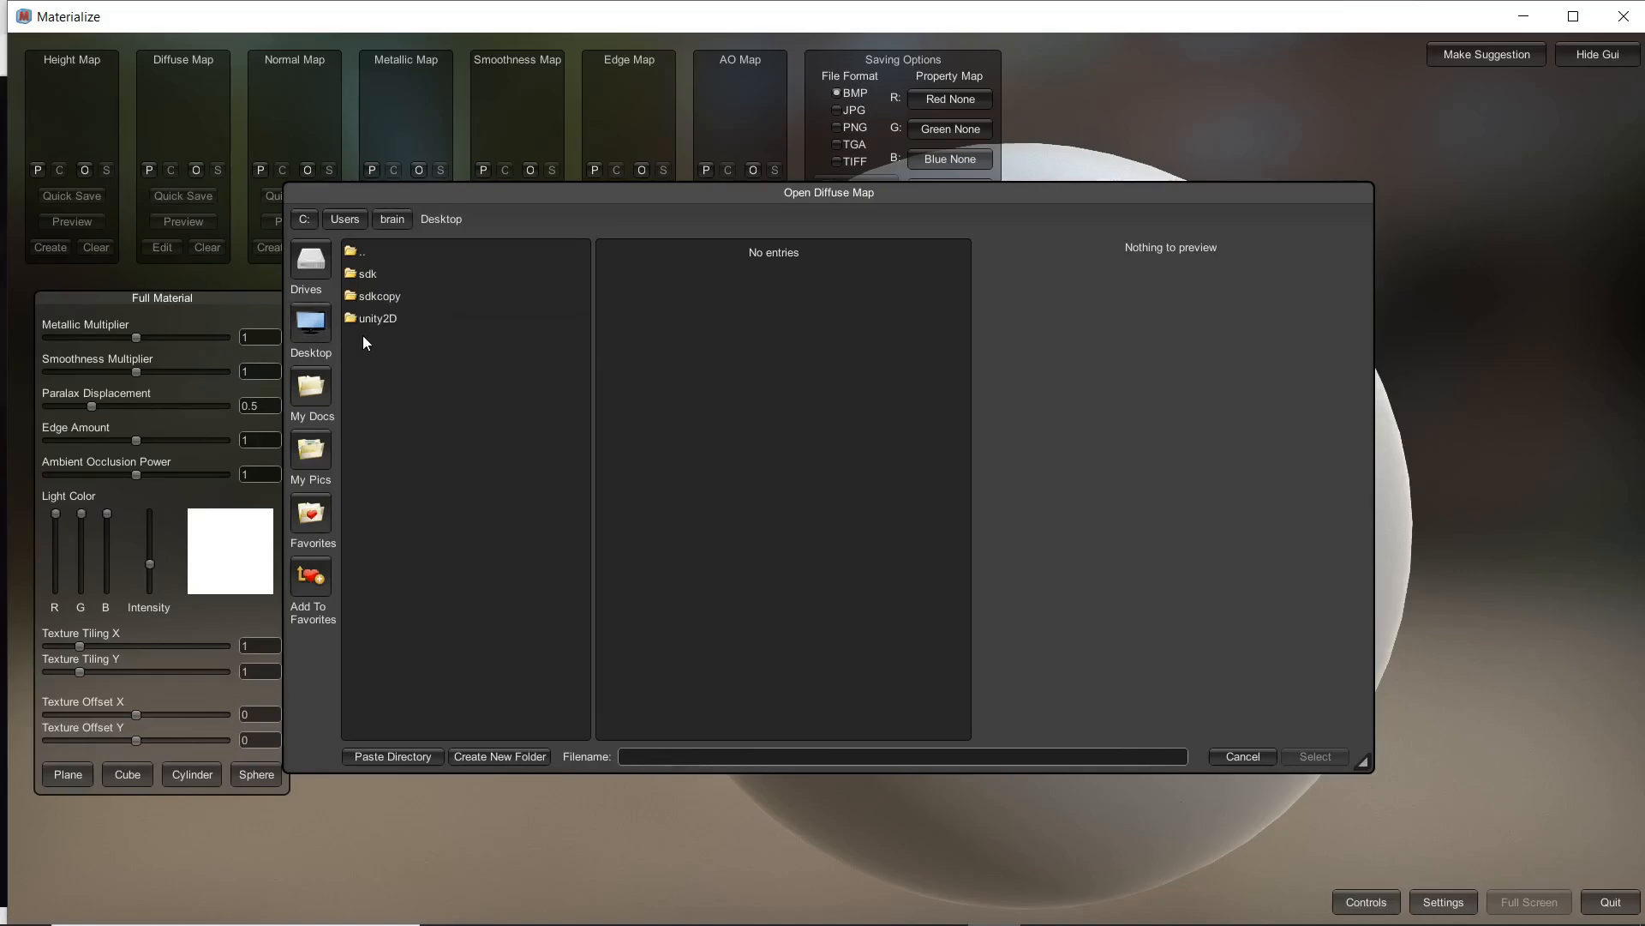
left_click(313, 260)
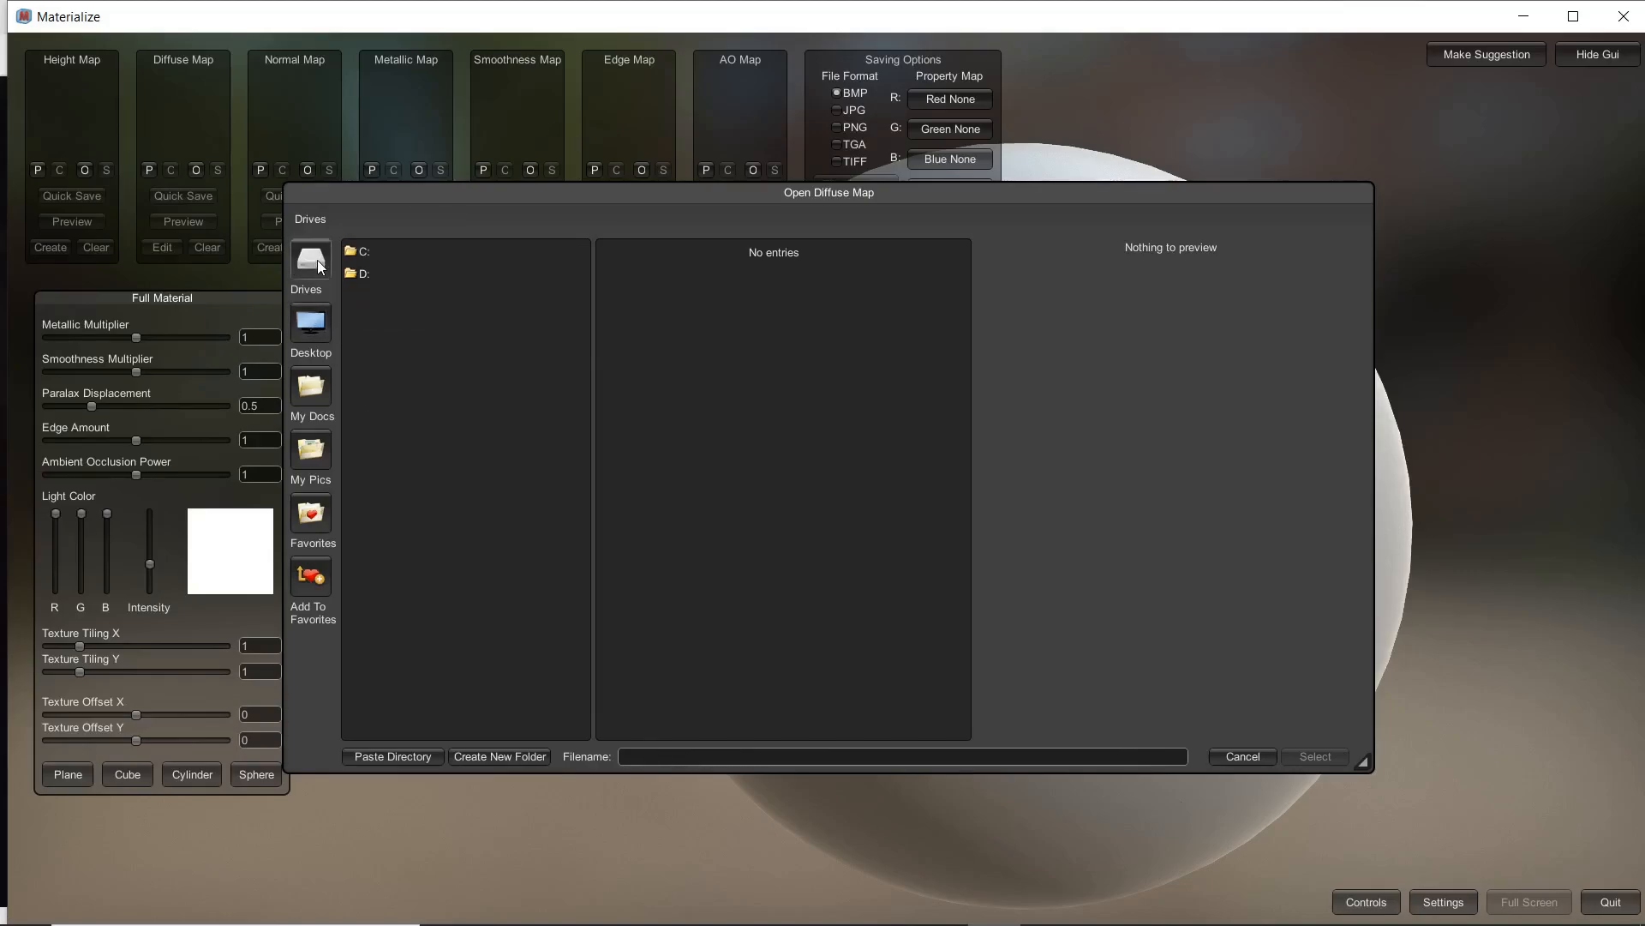
double_click(392, 271)
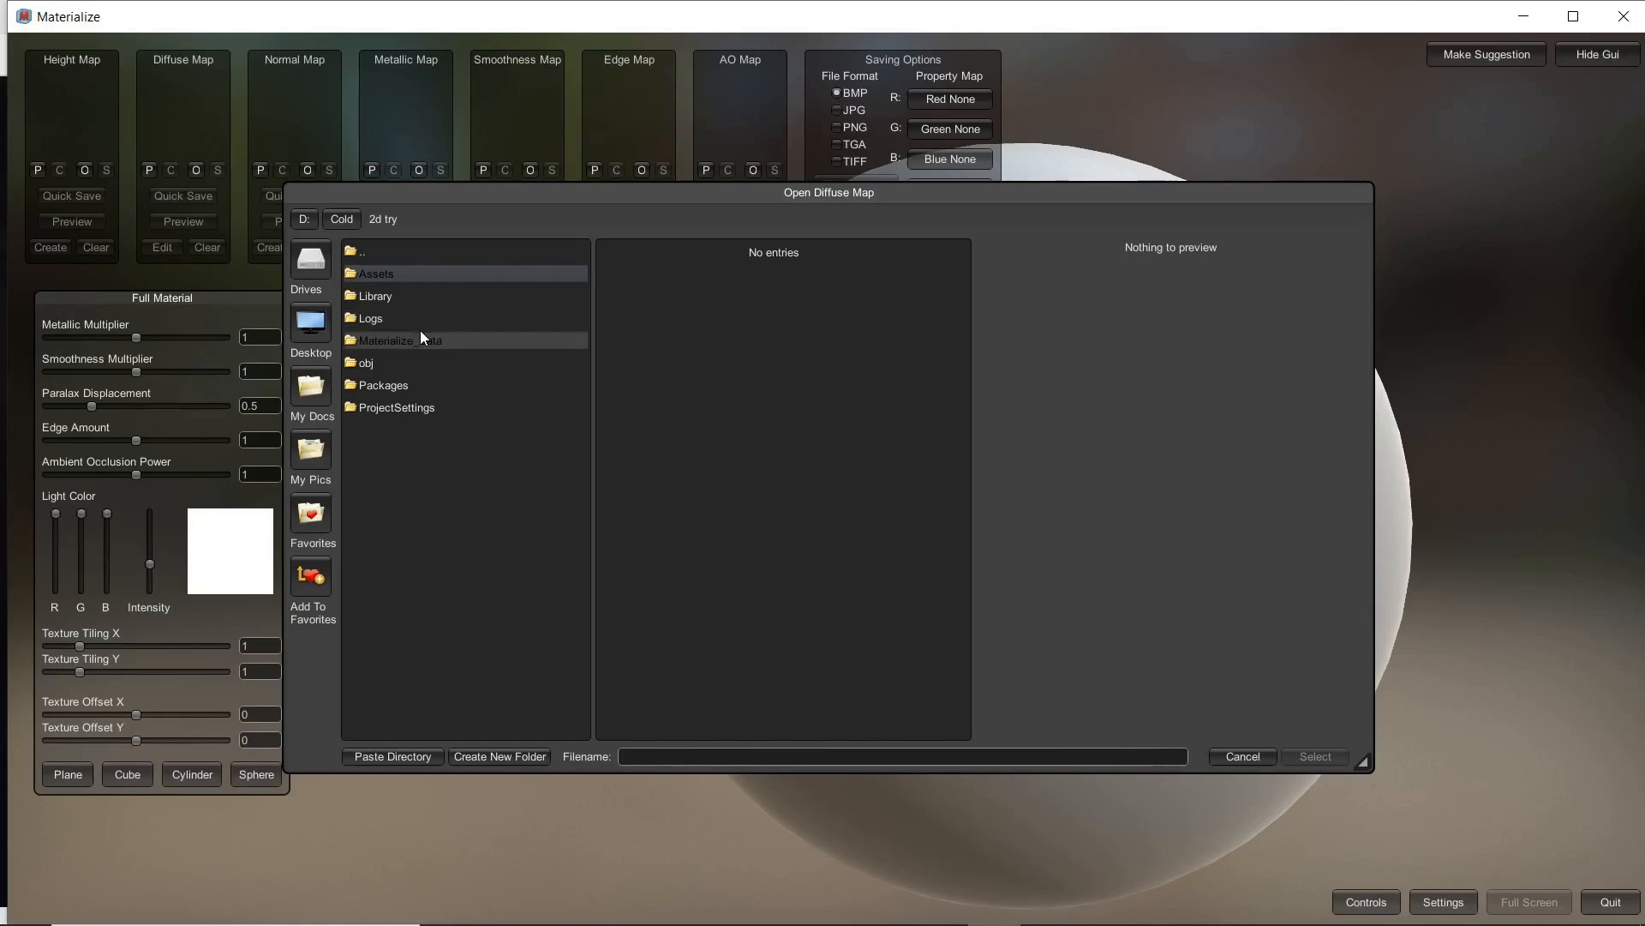
left_click(307, 260)
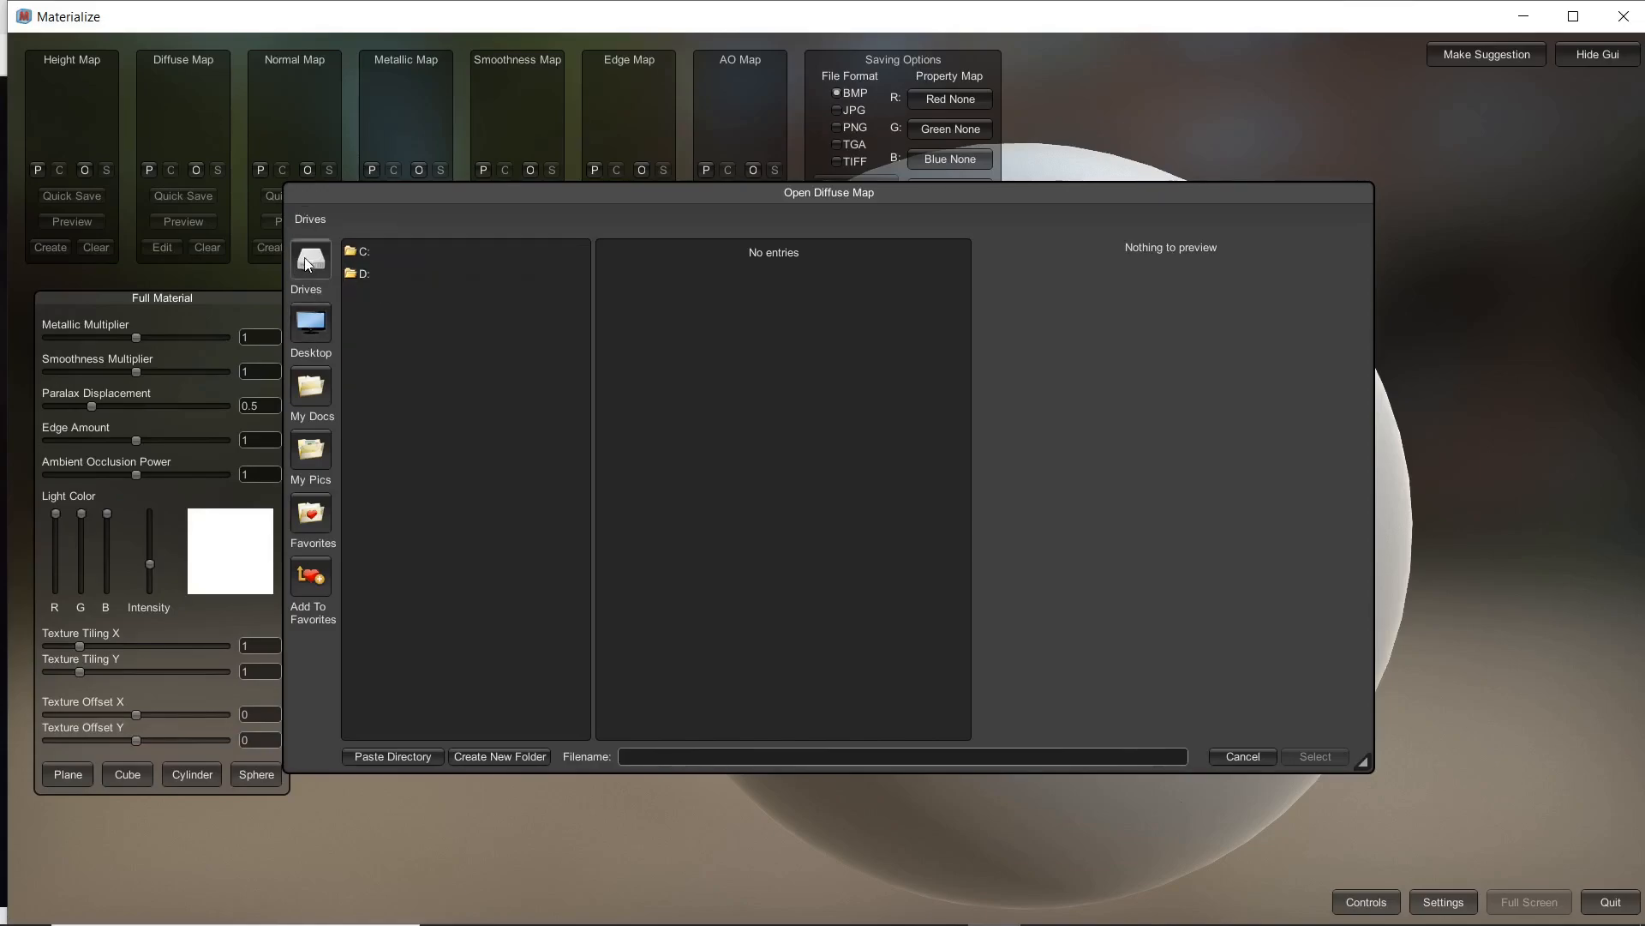
double_click(401, 272)
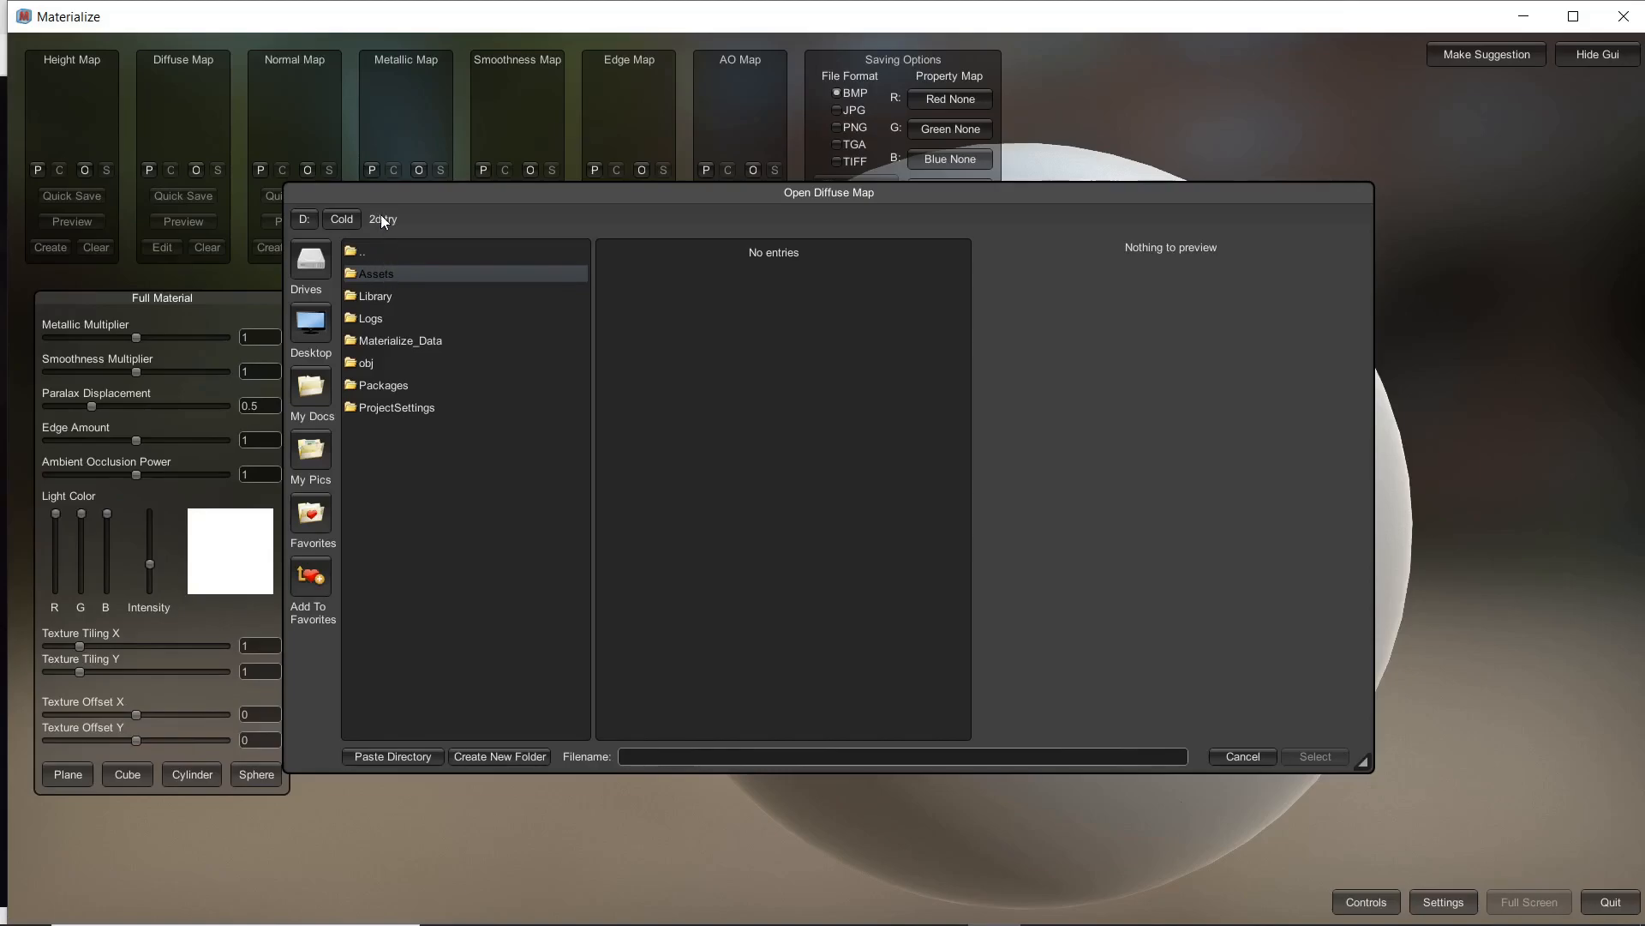
Step: Browse to the Bark textures folder at D:, Cold, Tree It, Textures, Bark
left_click(350, 219)
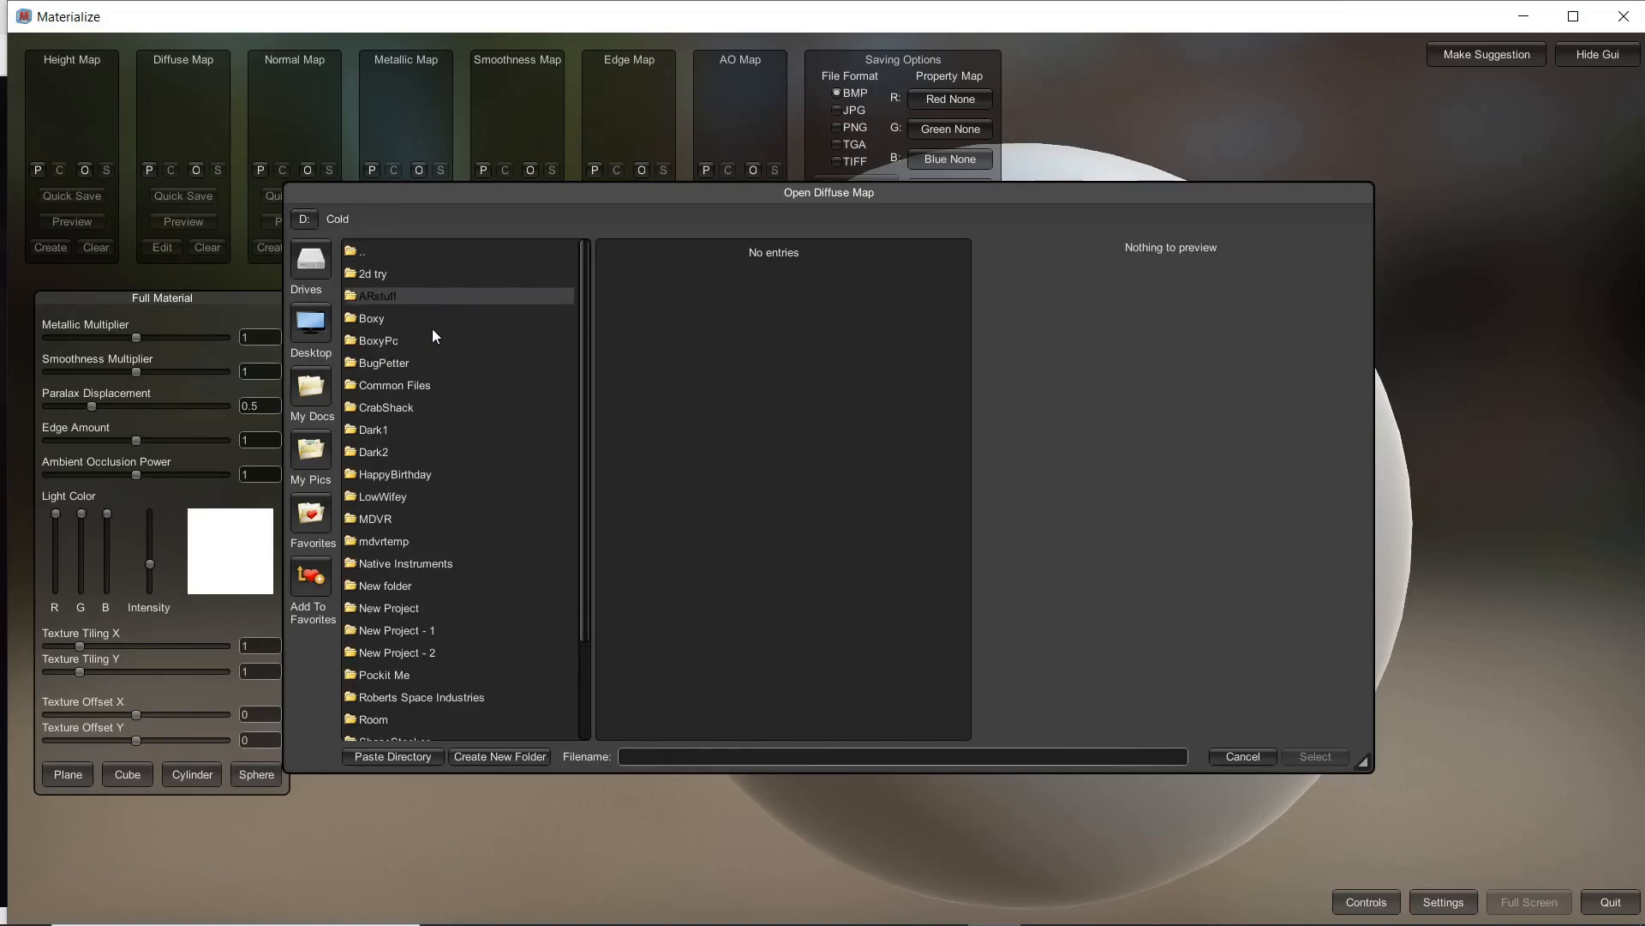
scroll(437, 336, "down", 3)
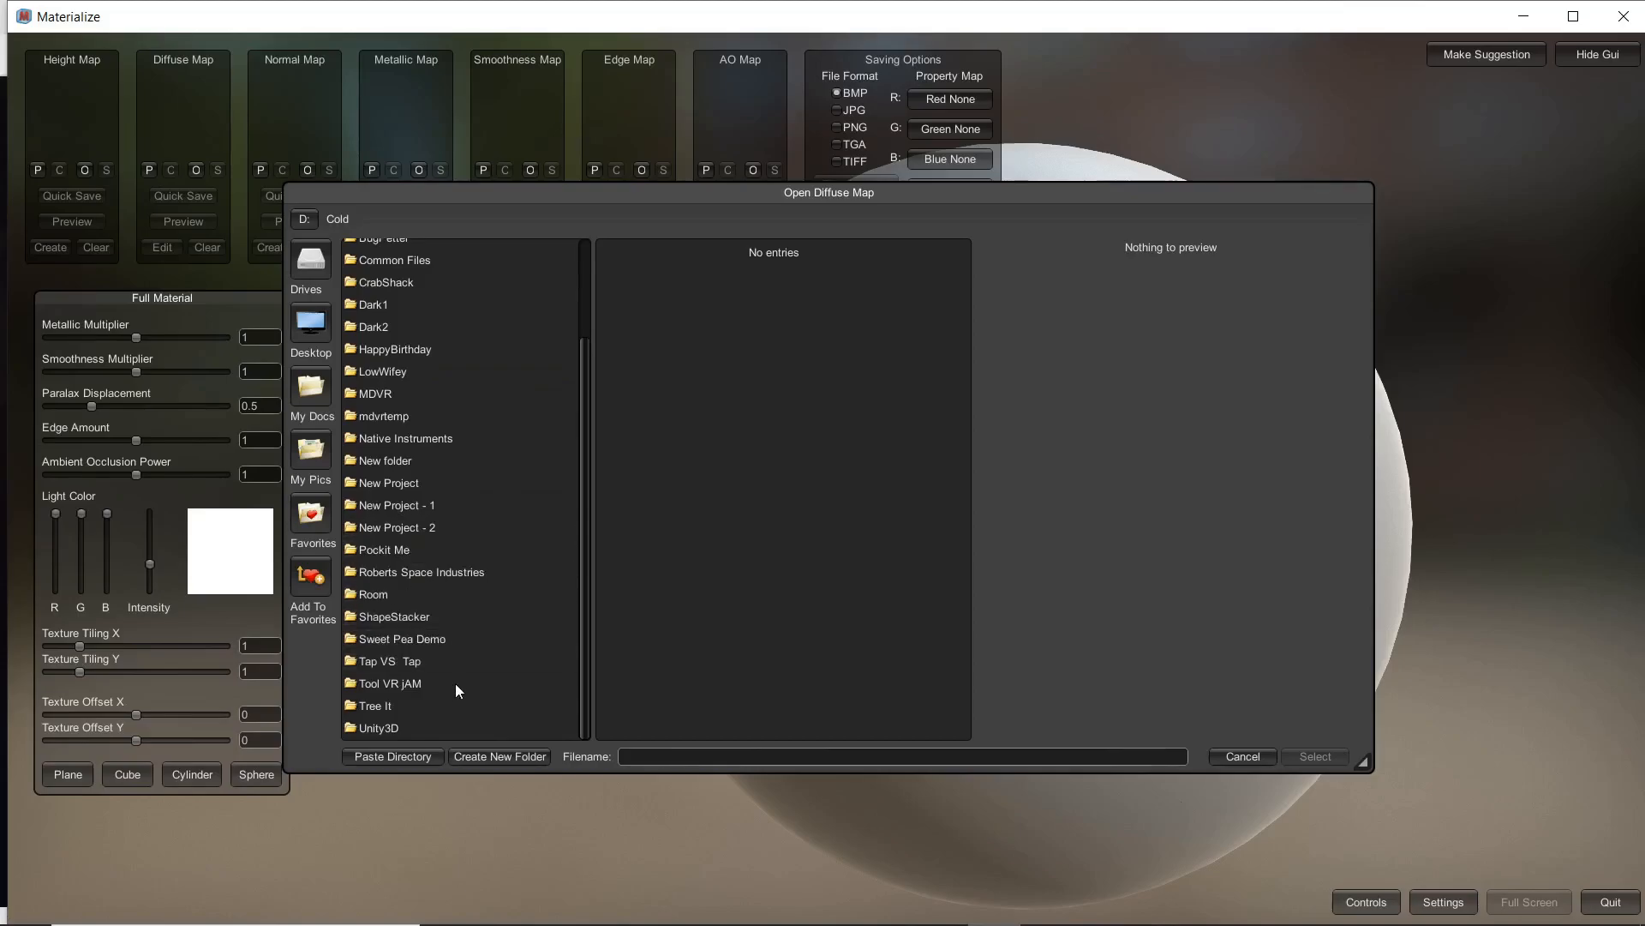
left_click(408, 703)
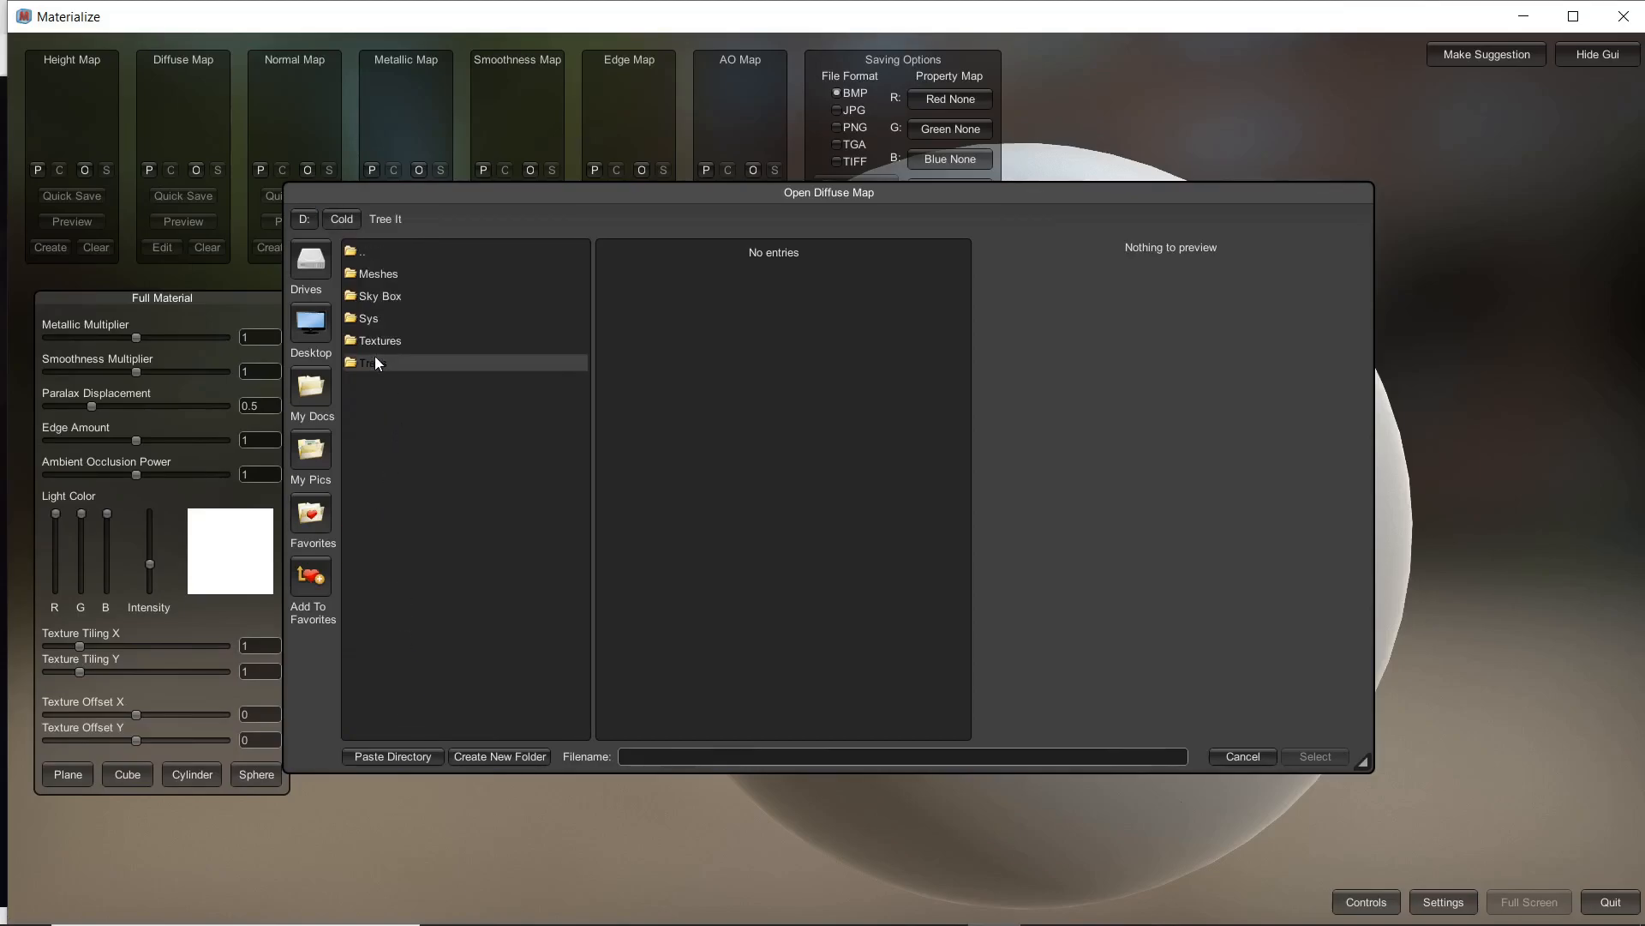
left_click(394, 338)
left_click(380, 283)
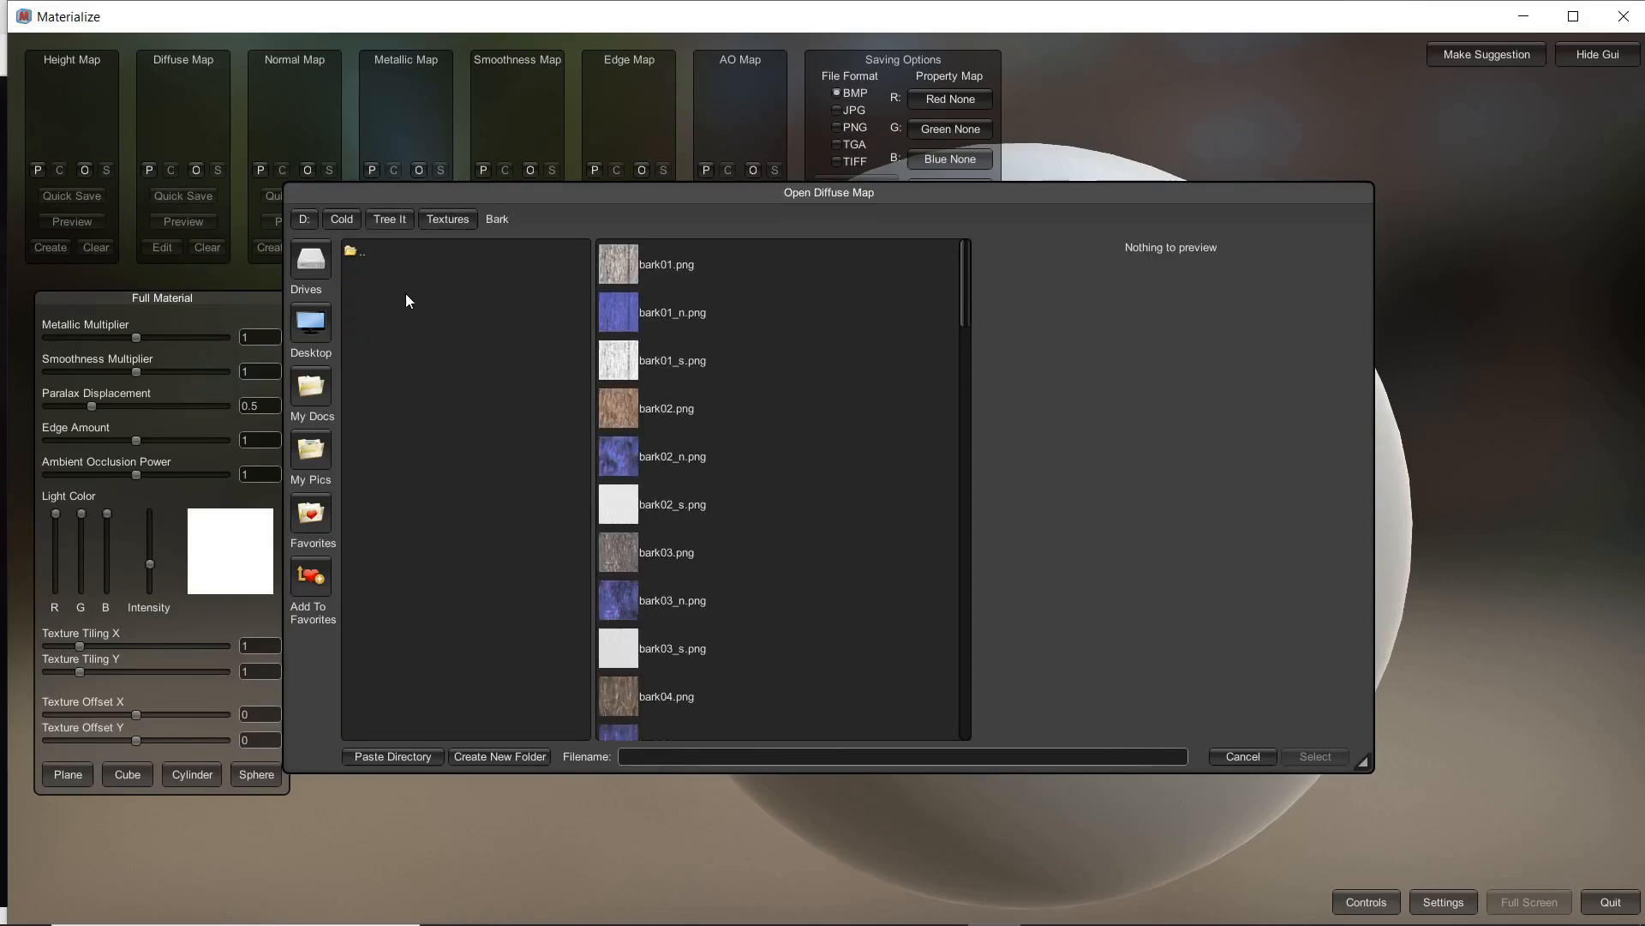
Step: Preview the bark05 image variants and load bark05.png as the diffuse map
scroll(804, 450, "down", 2)
scroll(809, 456, "down", 3)
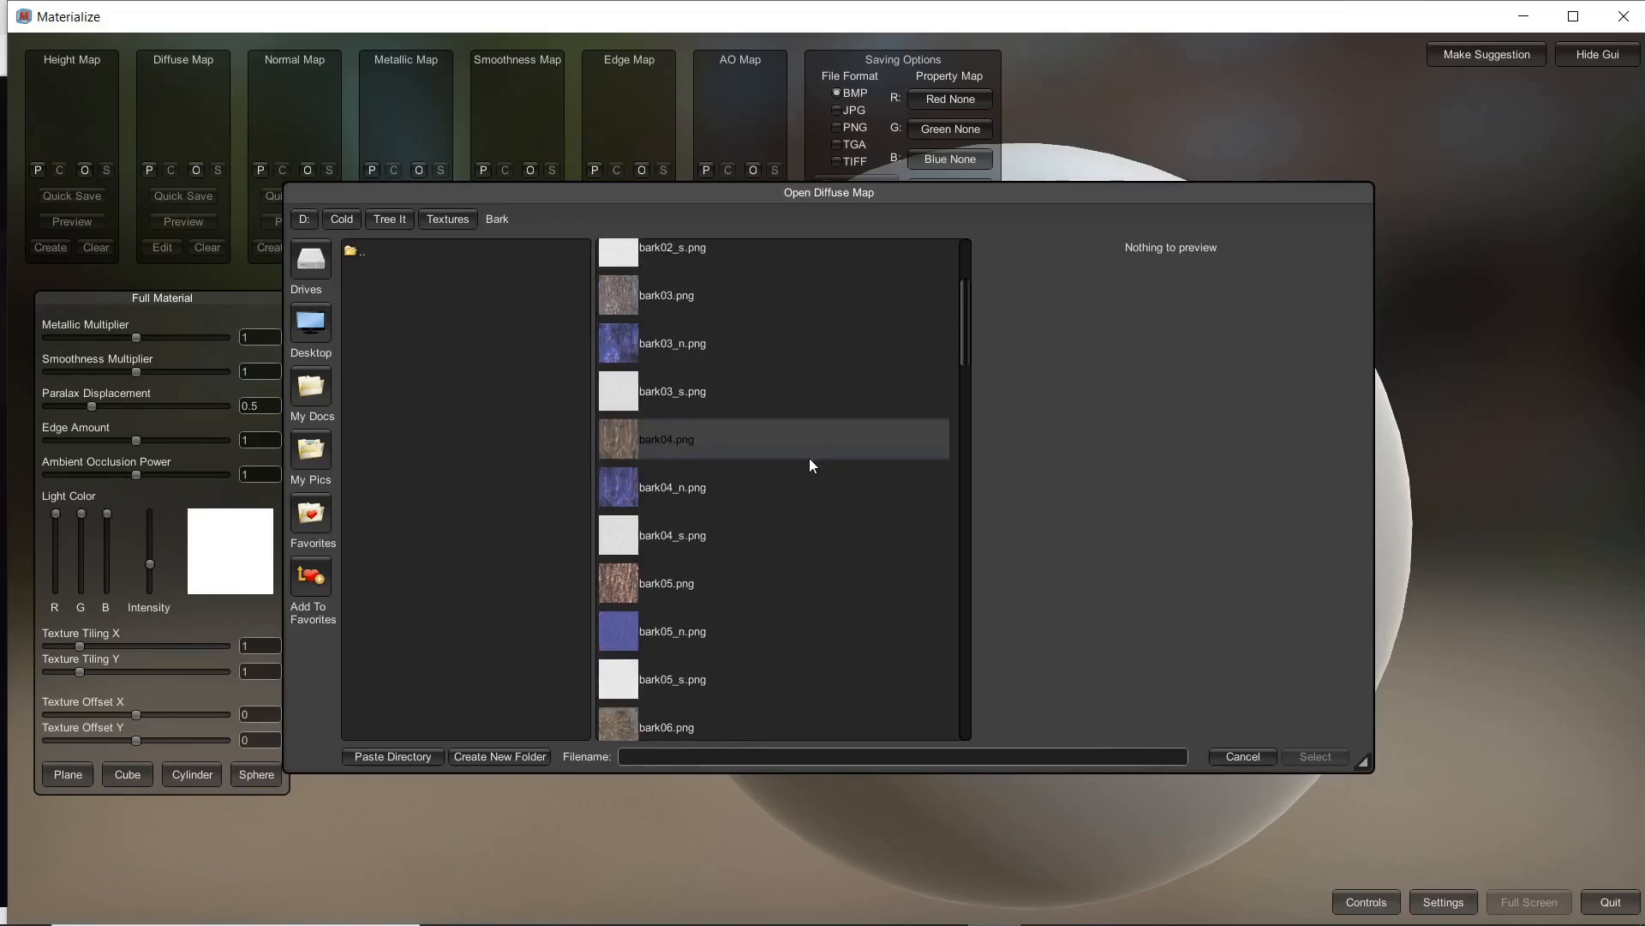
left_click(649, 529)
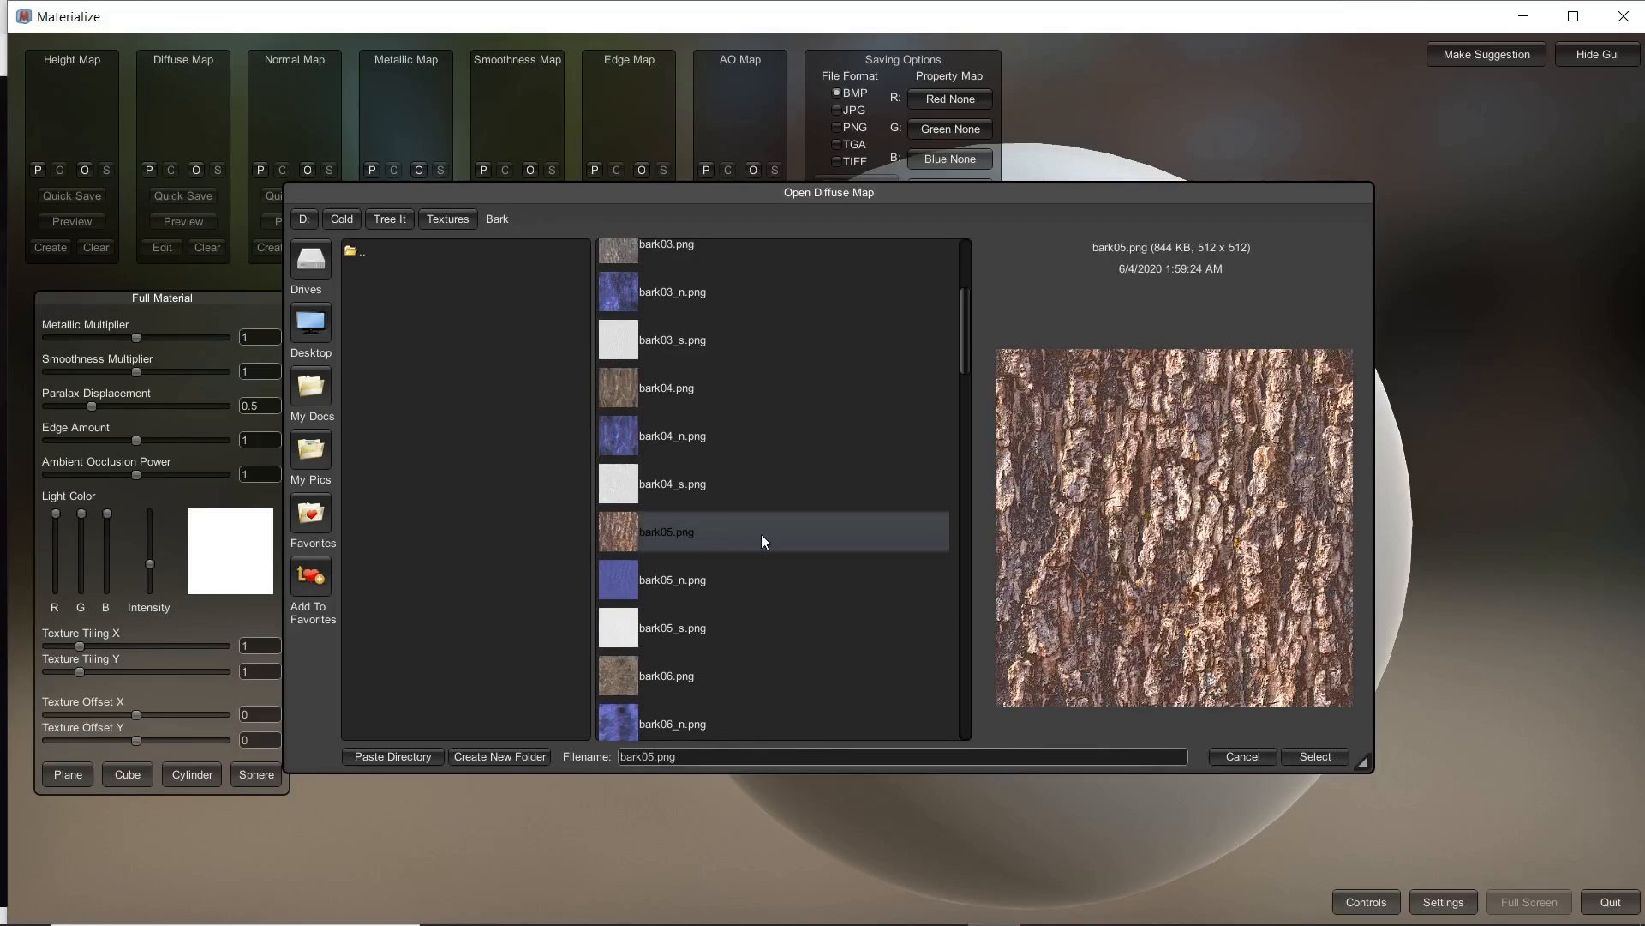
left_click(639, 579)
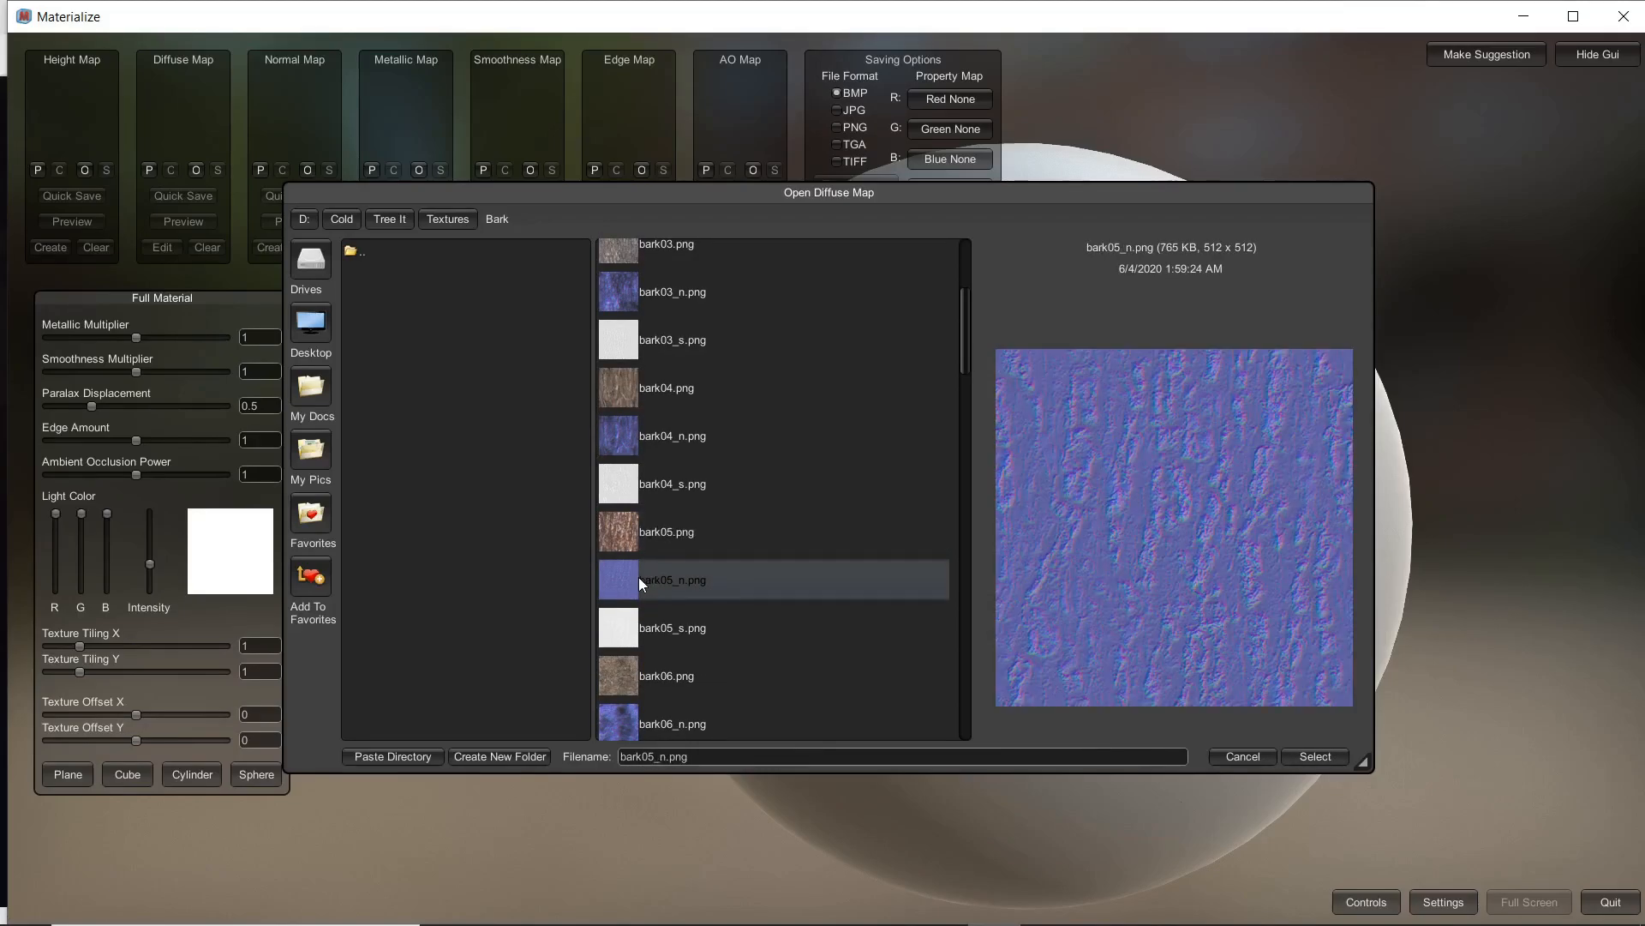
left_click(672, 629)
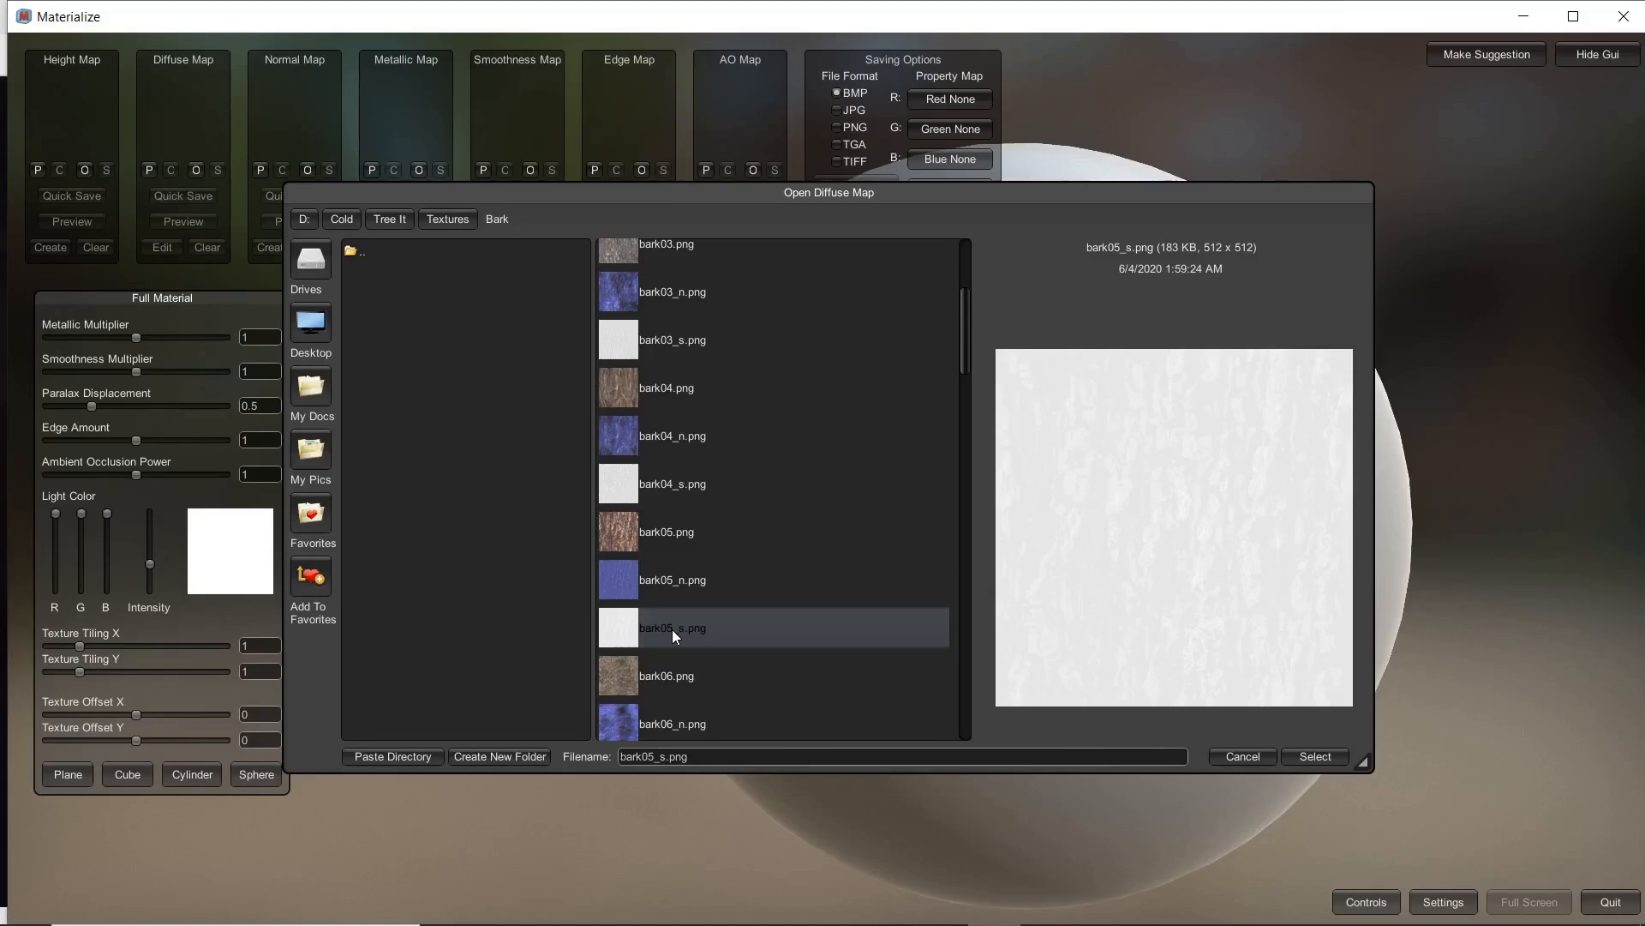
left_click(660, 583)
left_click(655, 537)
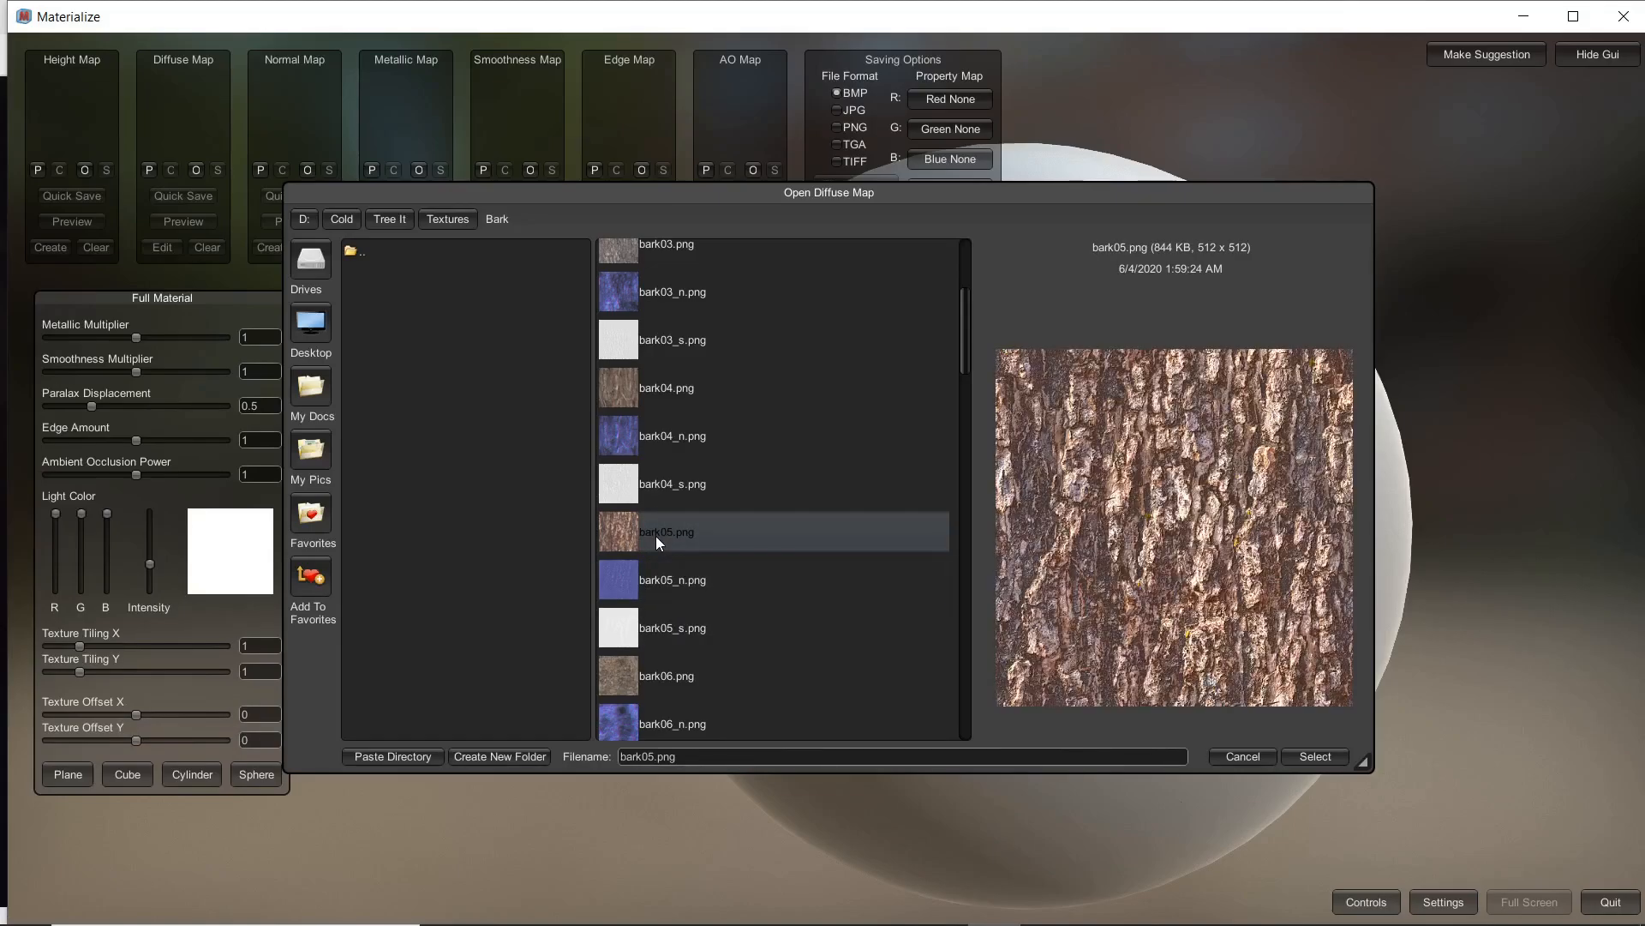
left_click(1314, 757)
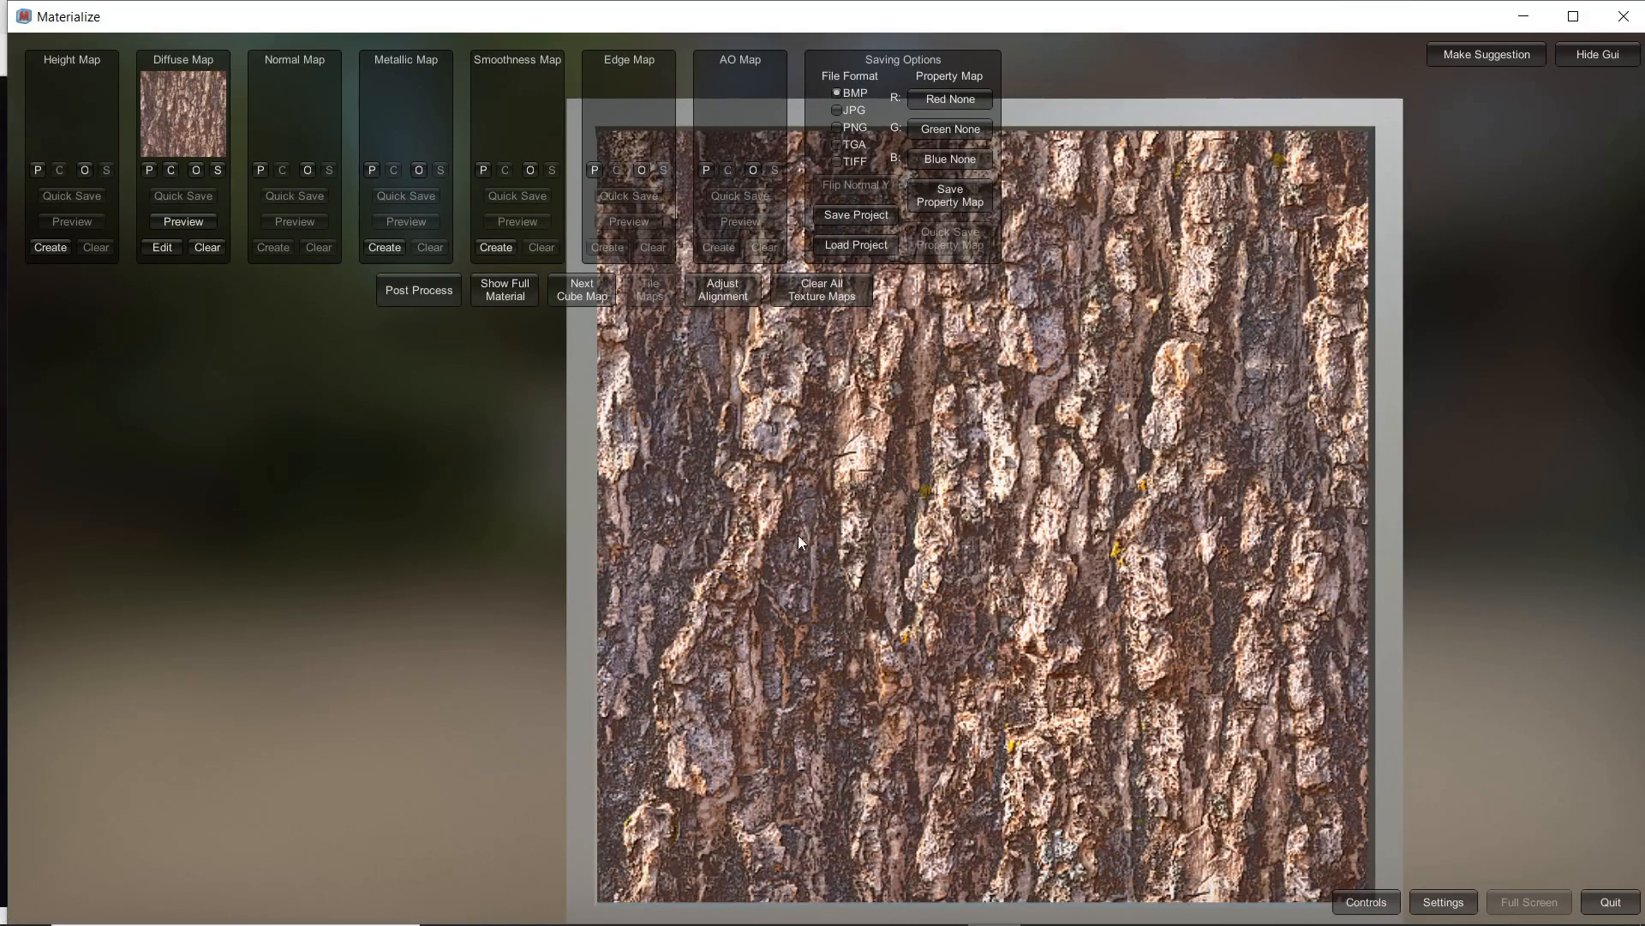
Step: Check the post-process settings, then preview the full bark material on the sphere
right_click_drag(850, 616, 886, 546)
left_click(419, 291)
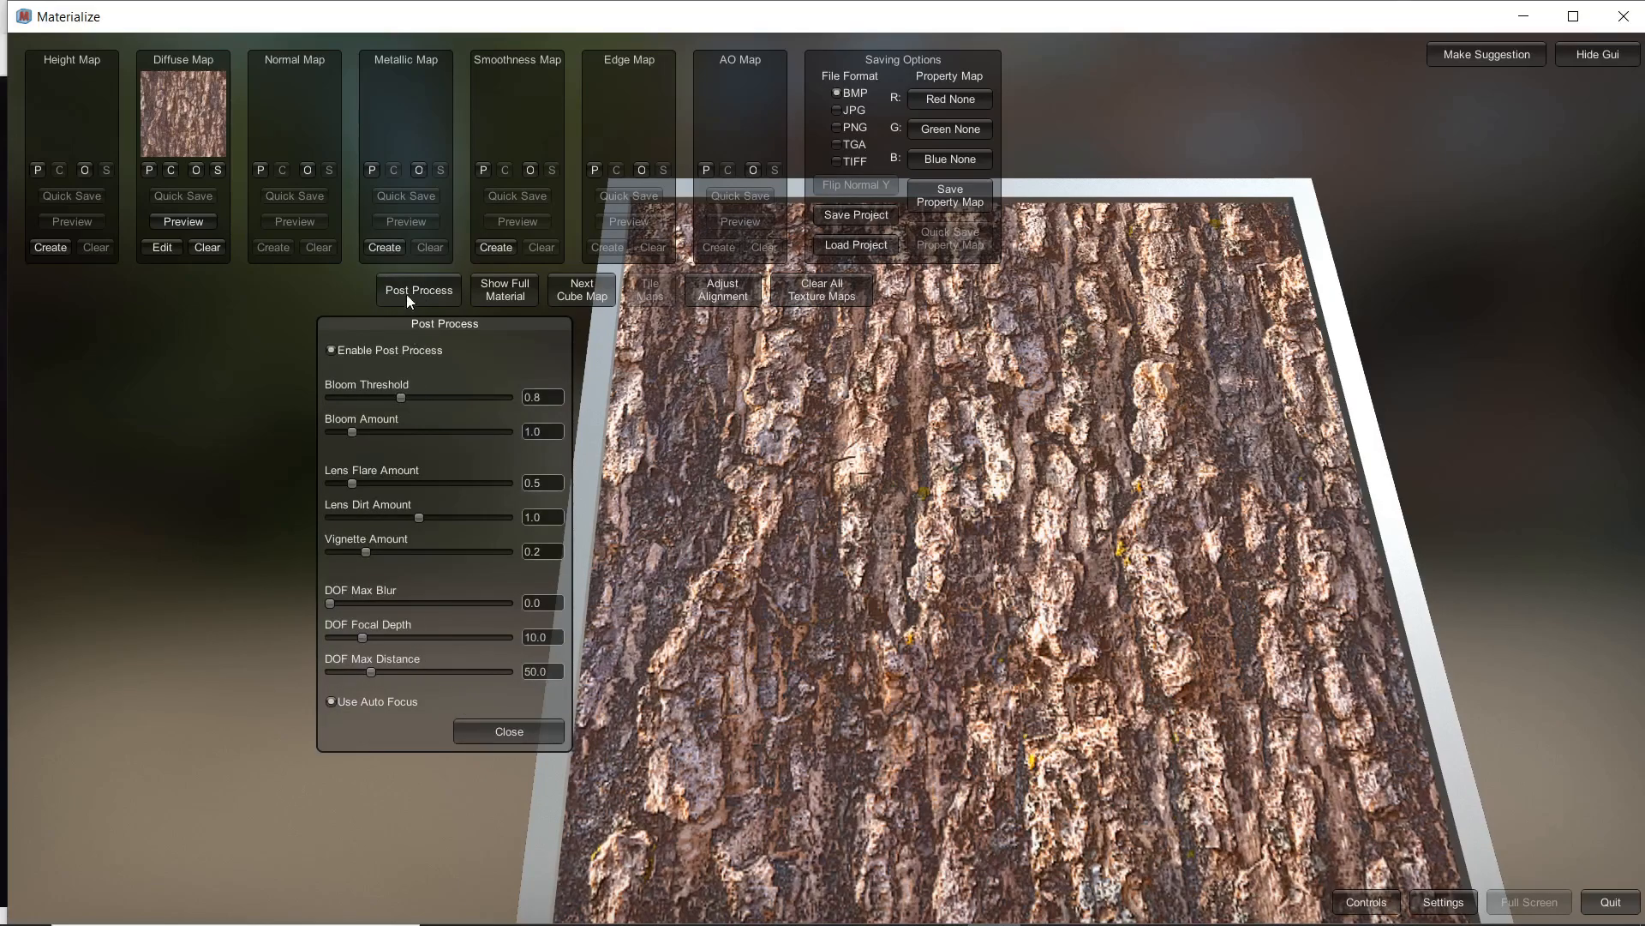
left_click(408, 291)
left_click(425, 291)
left_click(500, 291)
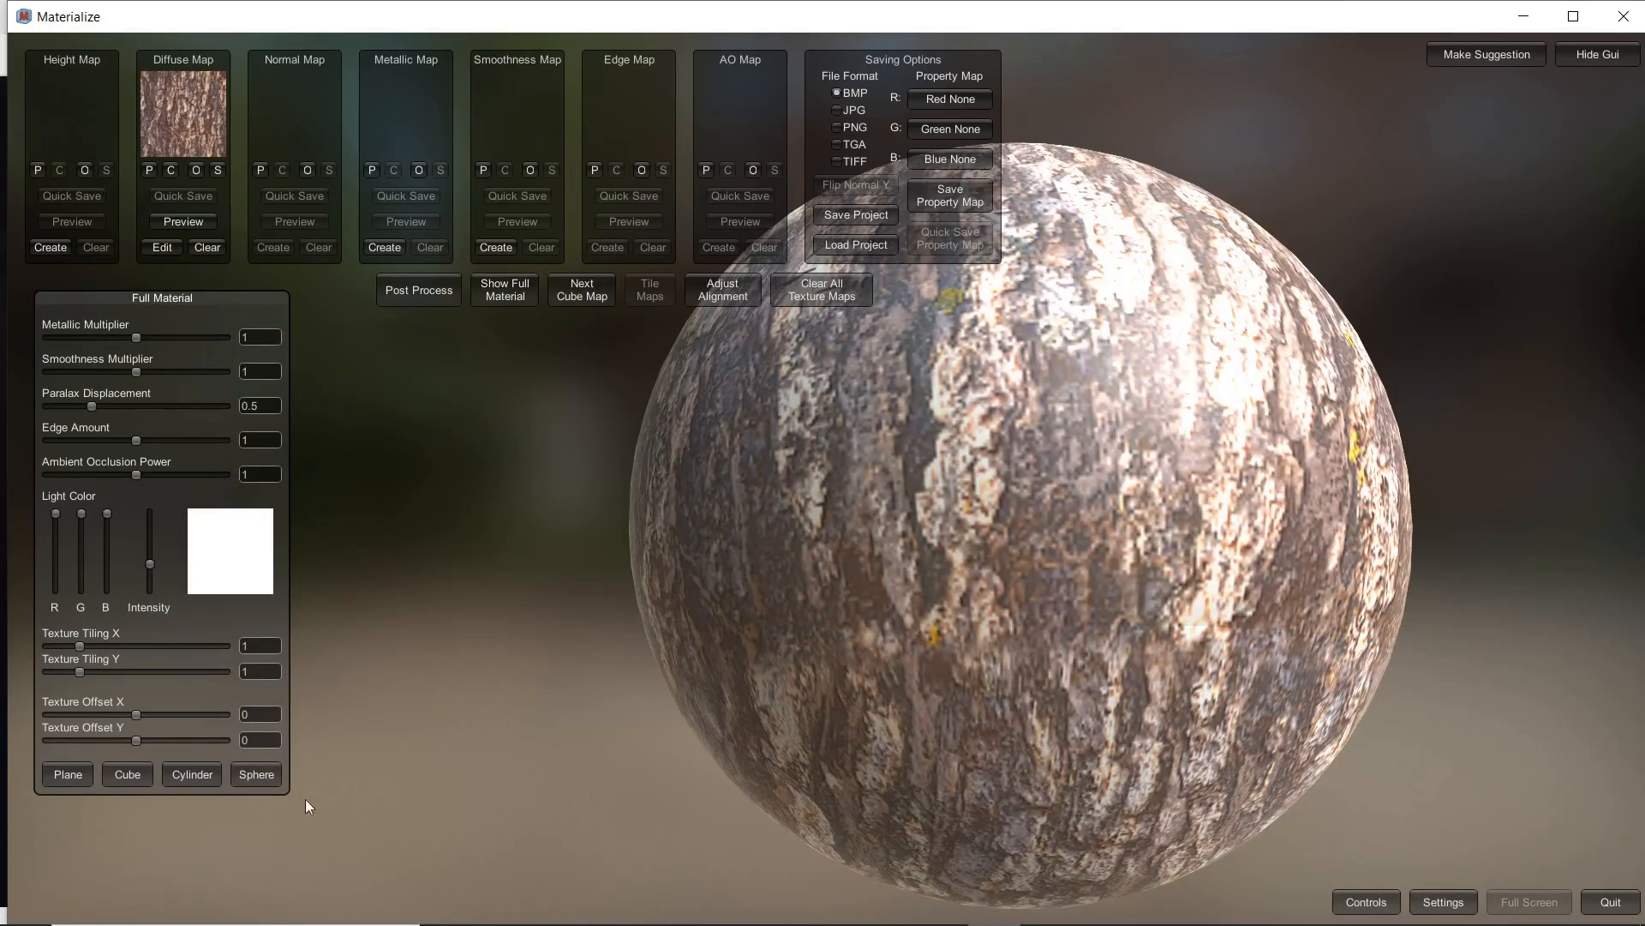
left_click_drag(1023, 605, 564, 516)
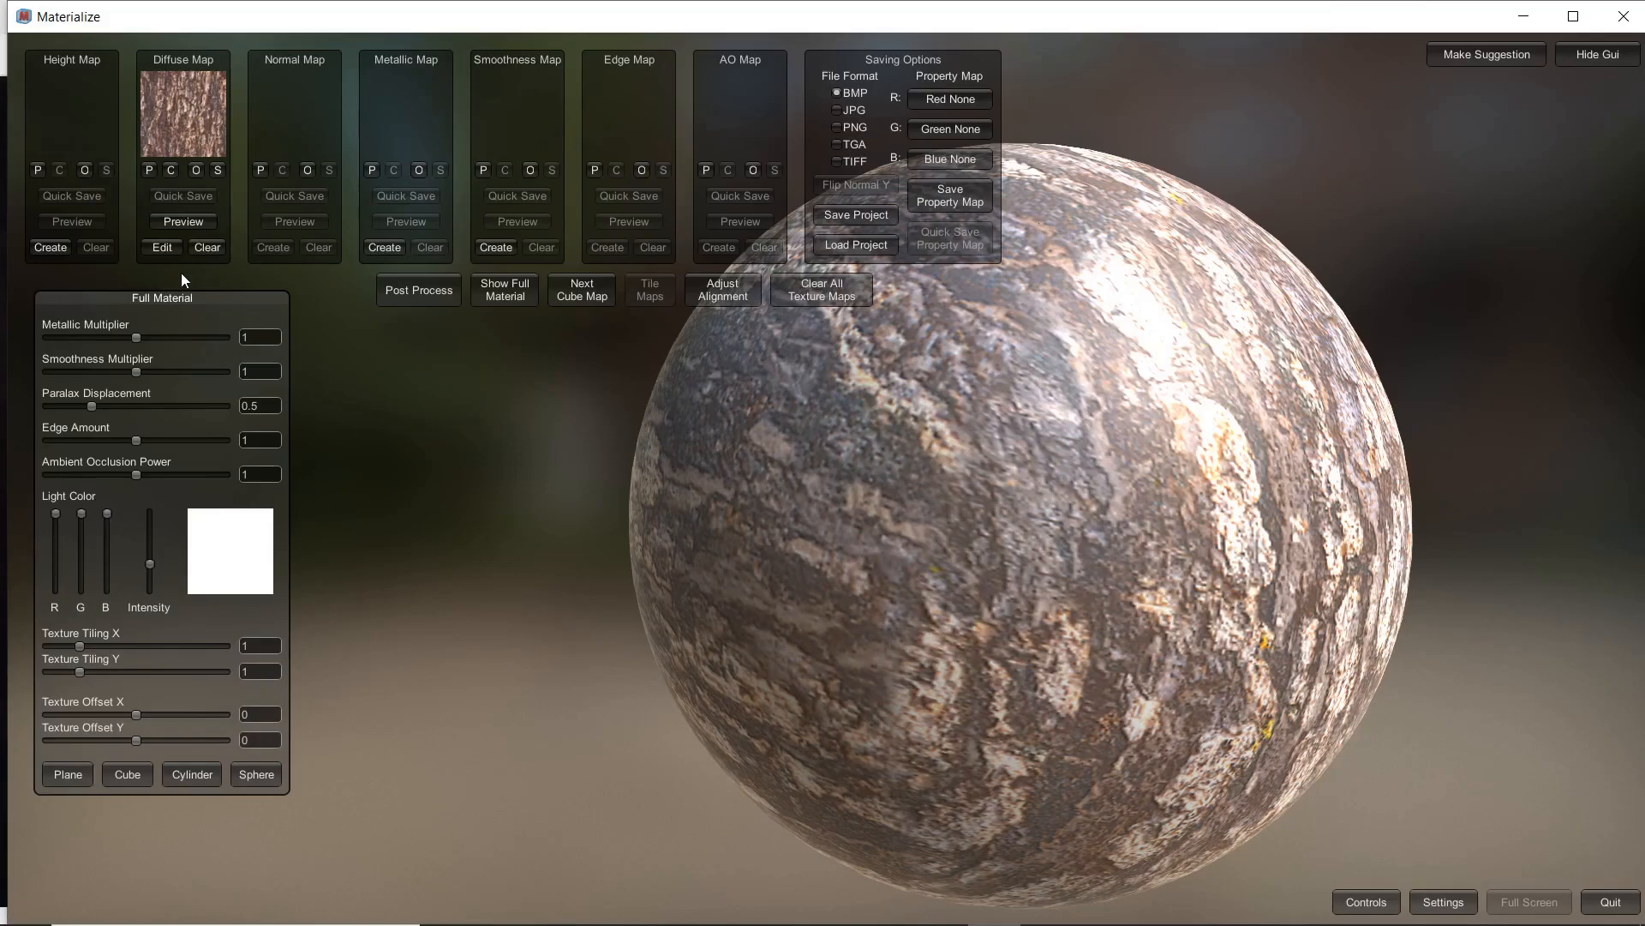
Step: Start a height map from the diffuse map, compare presets, and apply Details frequency weight with Cracks frequency contrast
left_click(53, 245)
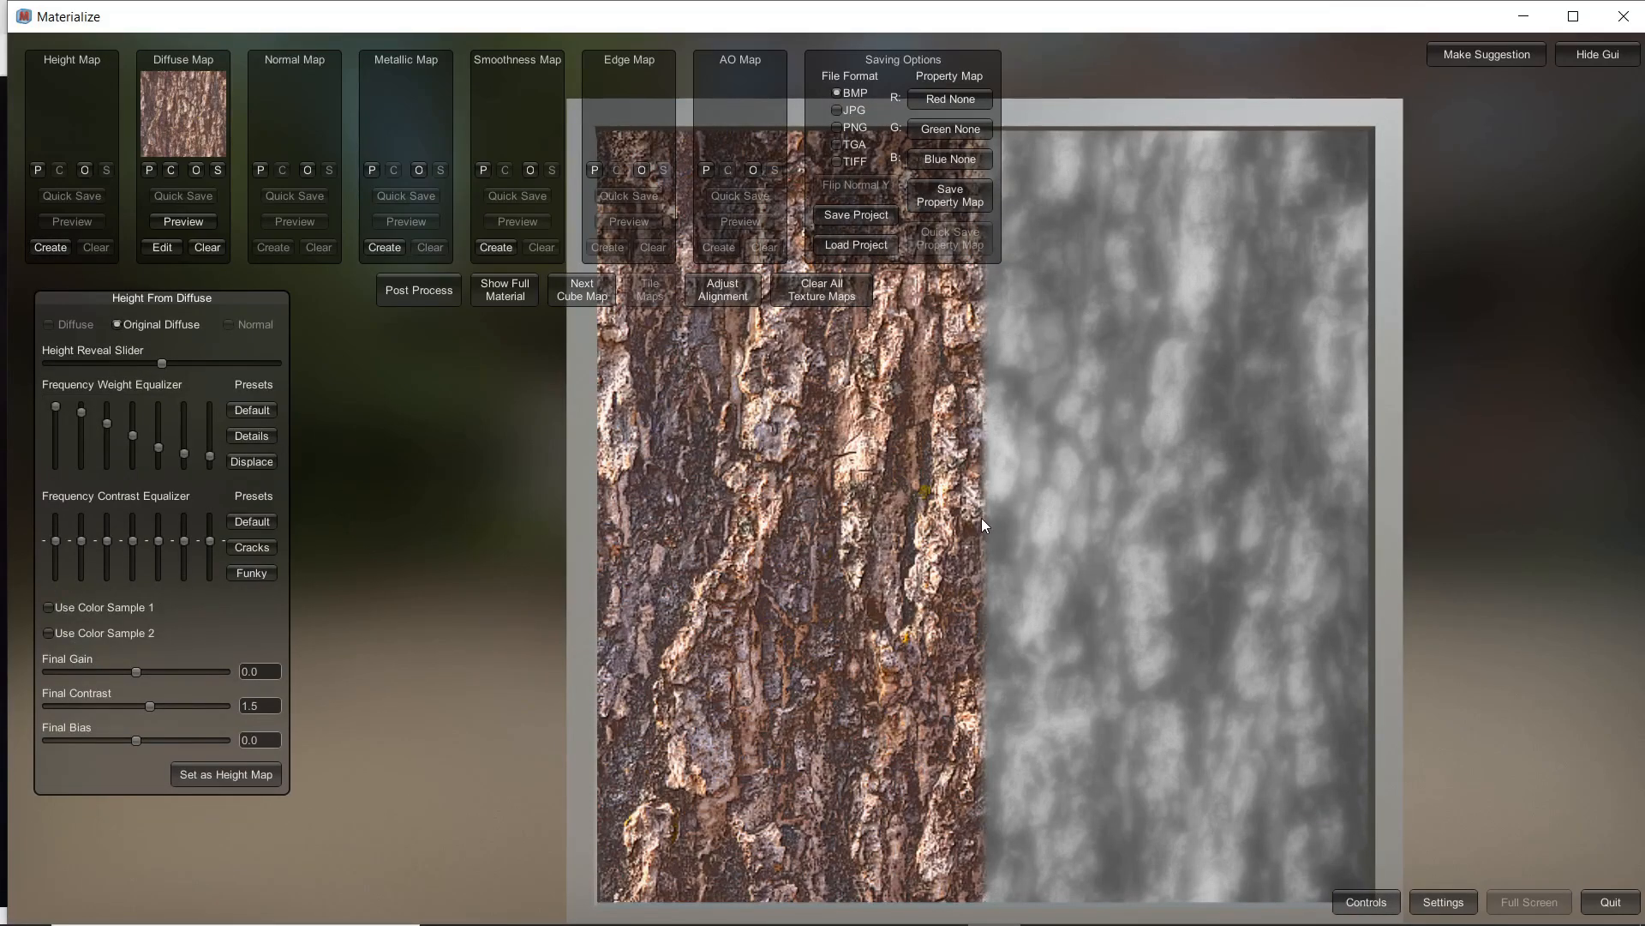
right_click_drag(857, 544, 792, 509)
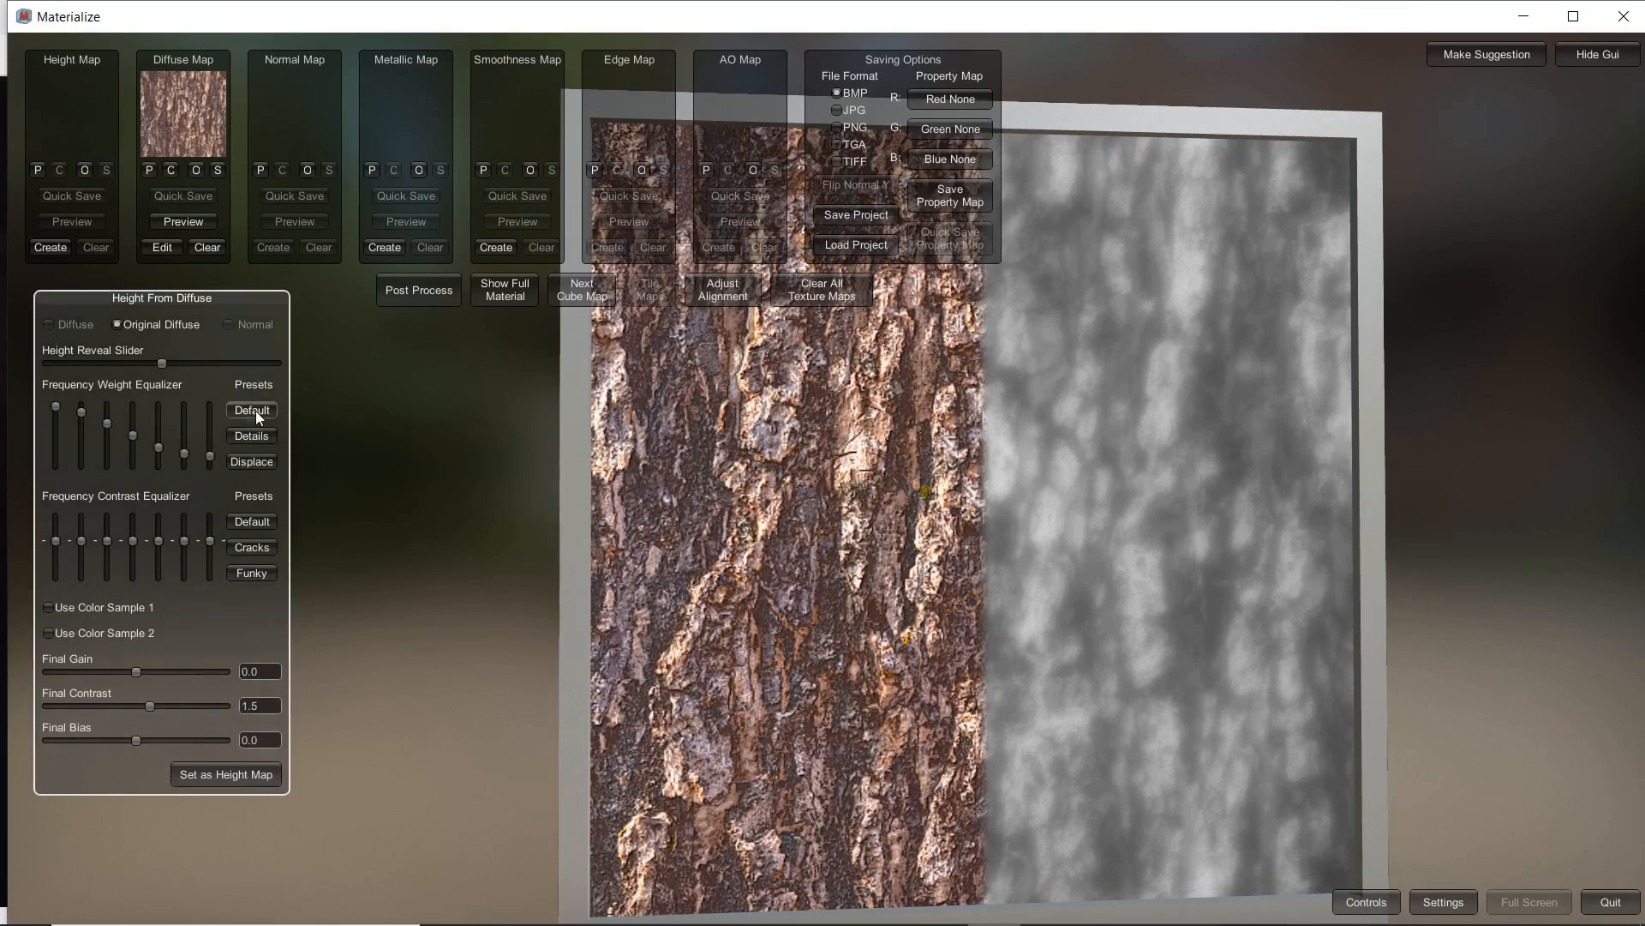
left_click(259, 434)
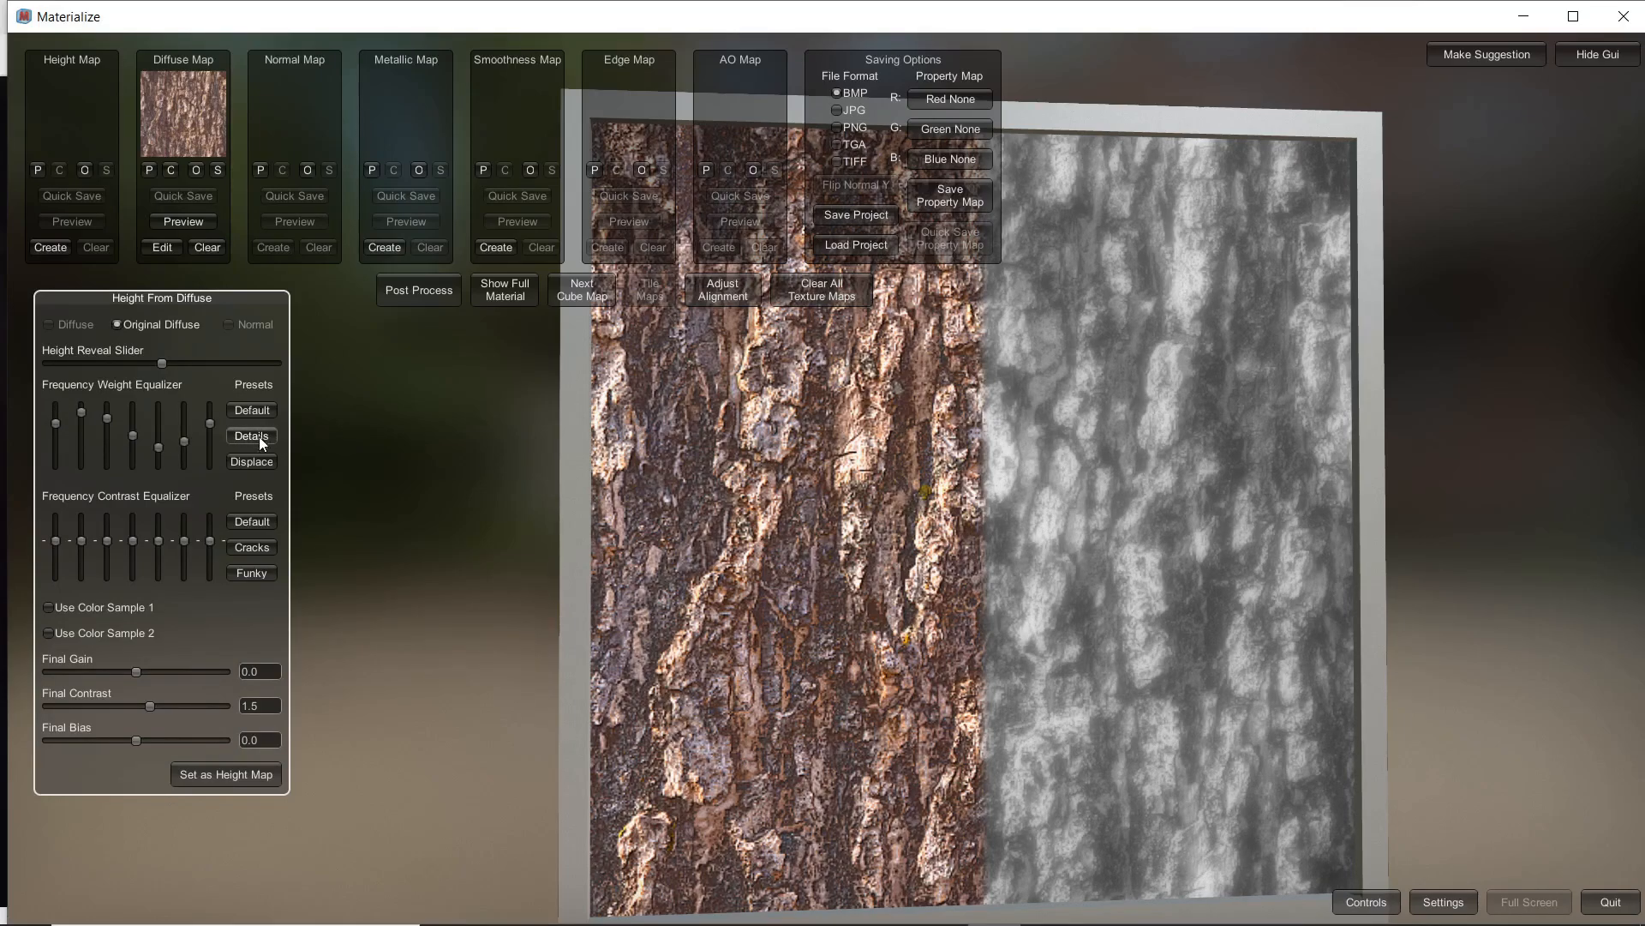
left_click(260, 458)
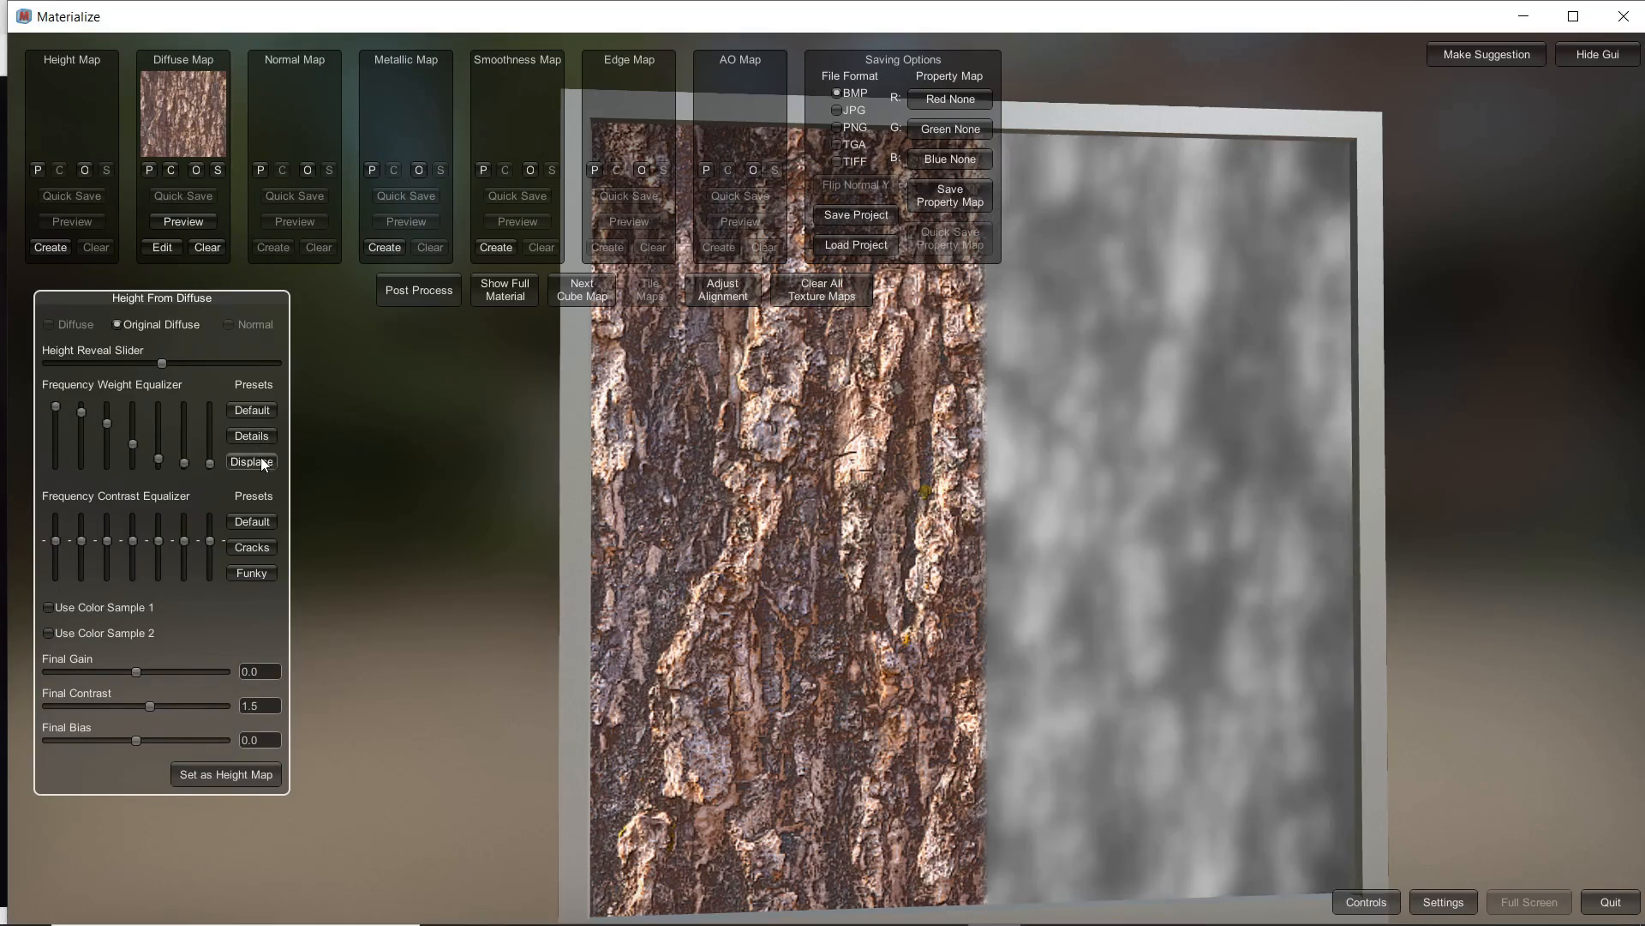
left_click(262, 549)
left_click(261, 565)
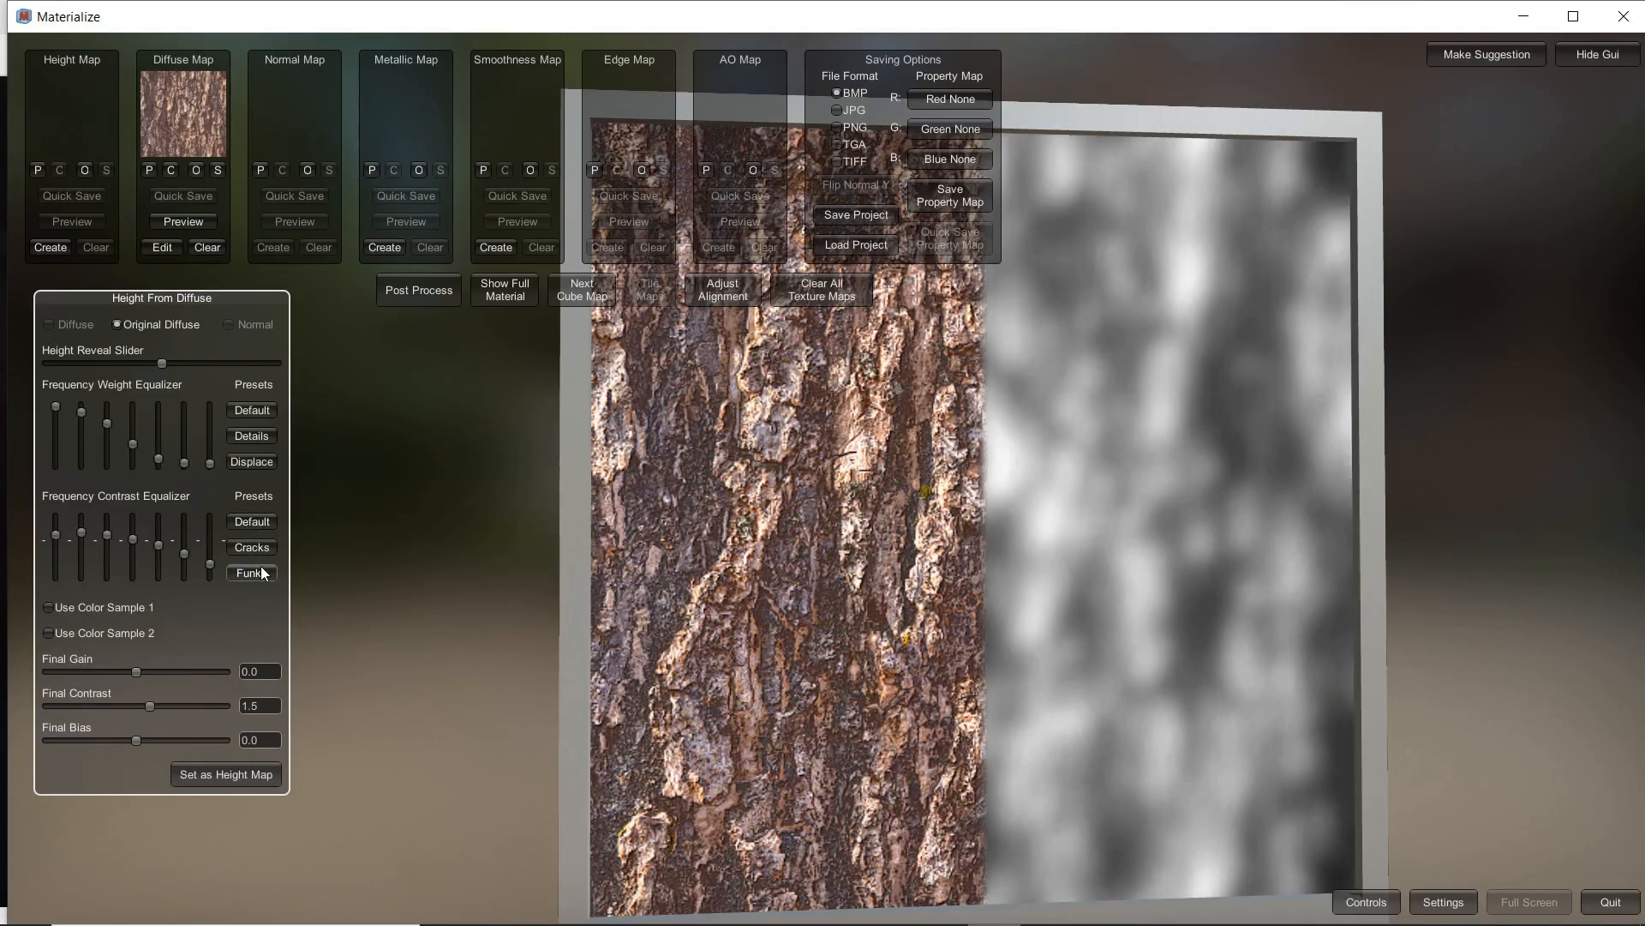
left_click(260, 546)
left_click(254, 437)
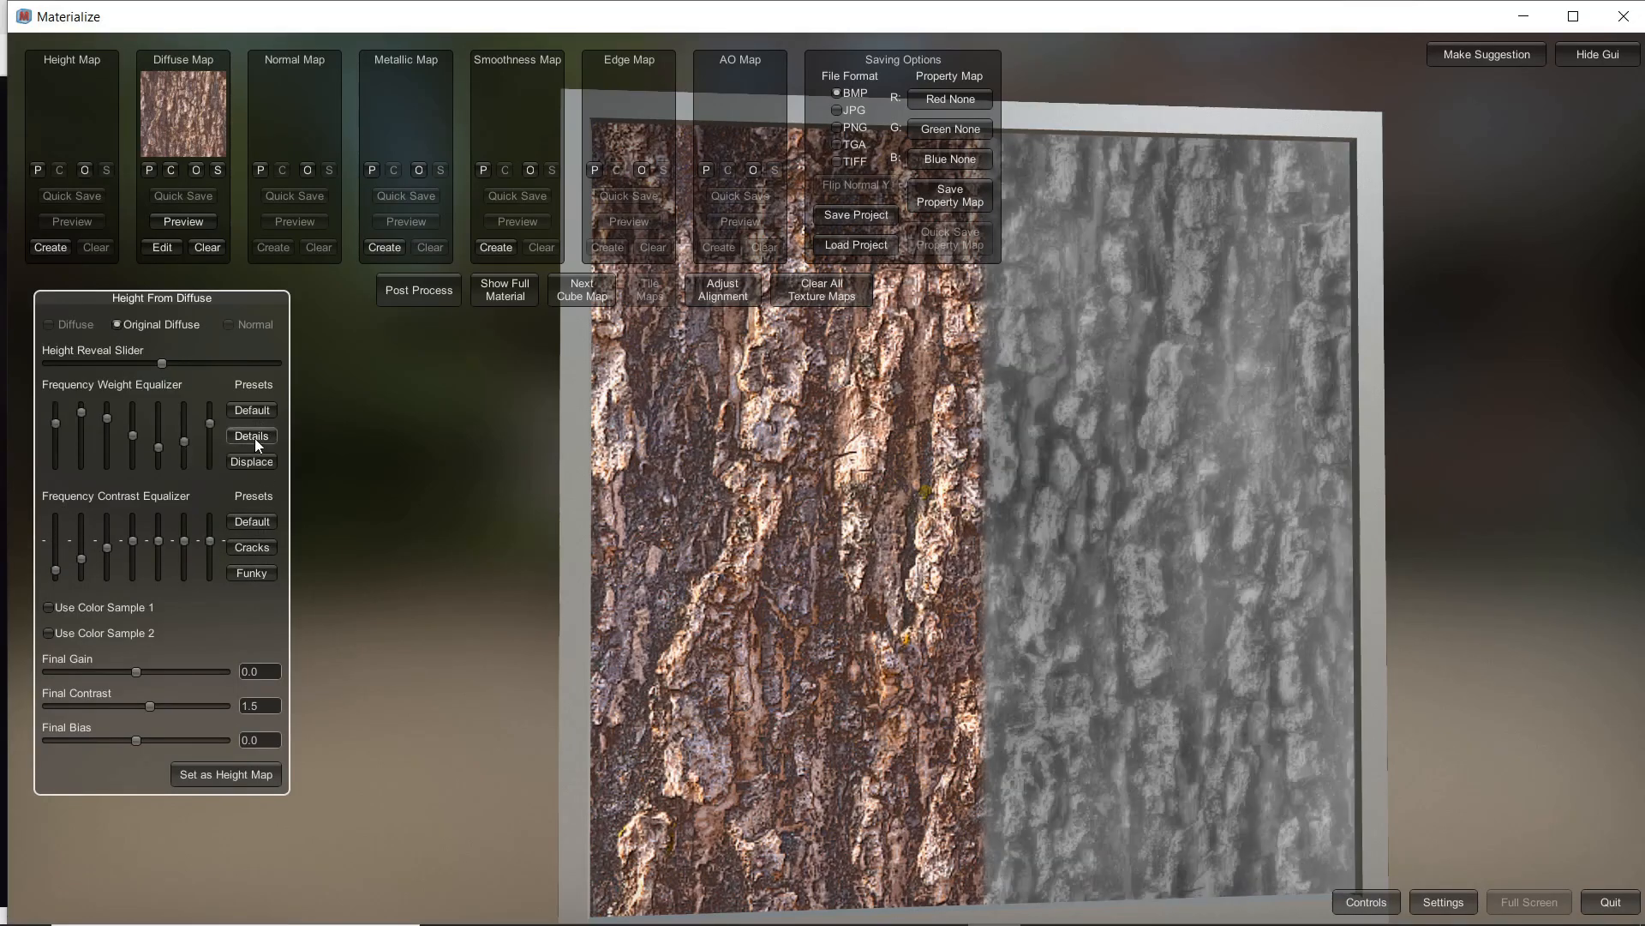
left_click(961, 654)
right_click_drag(883, 635, 789, 621)
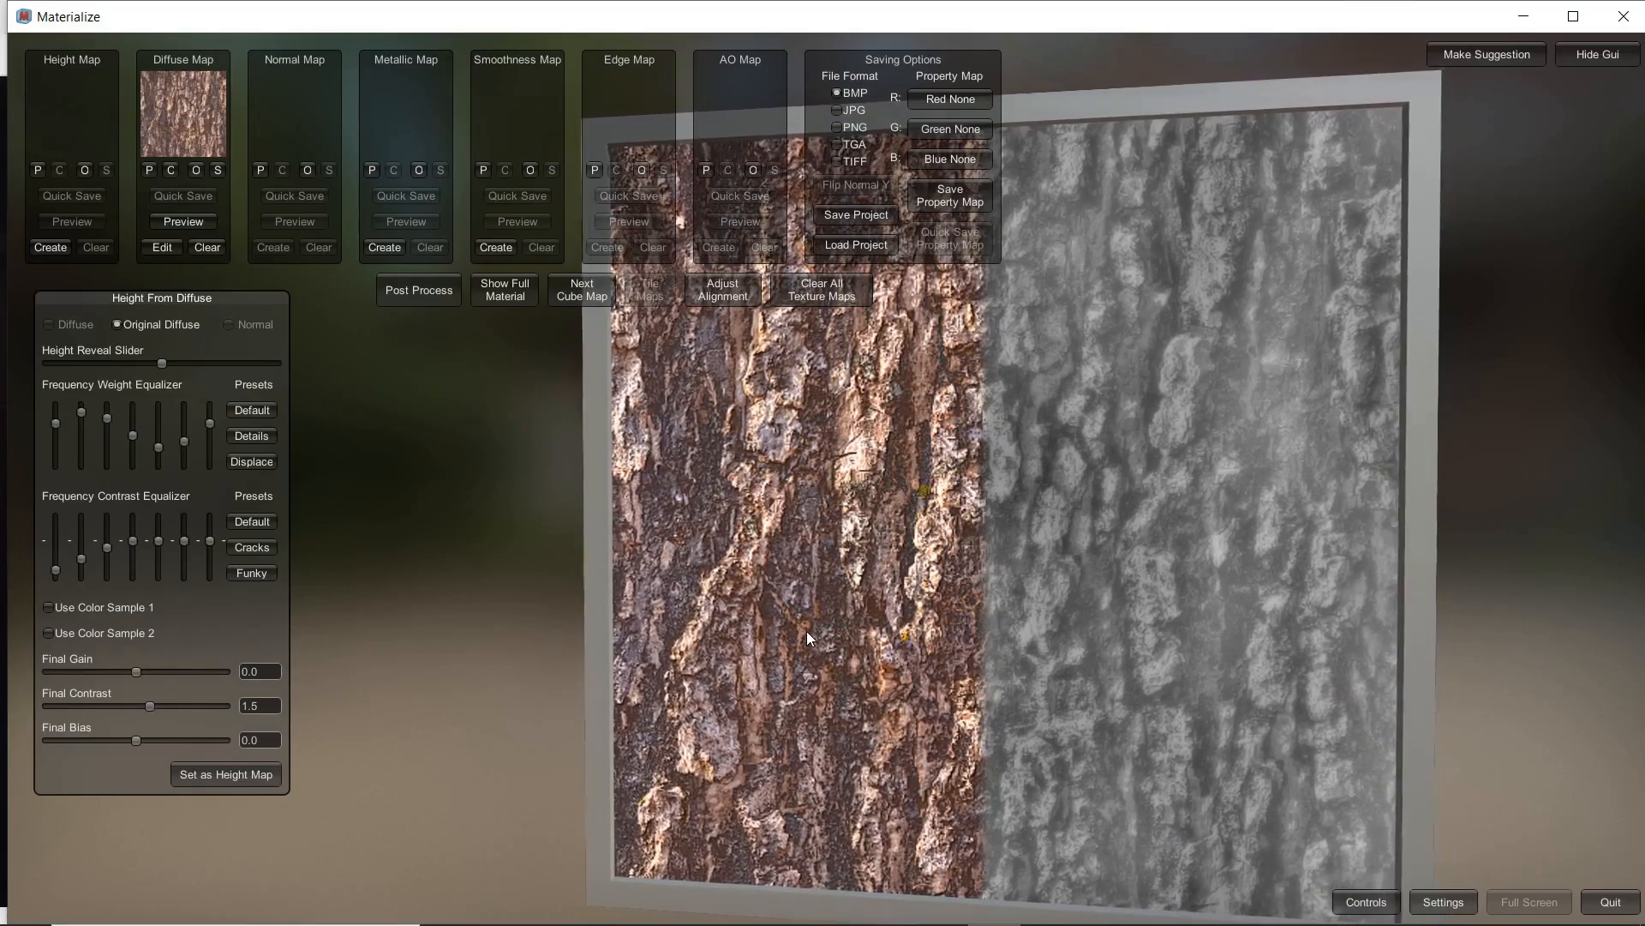
Step: Compare the Default contrast preset, reapply Cracks, and set the result as the height map
left_click(259, 524)
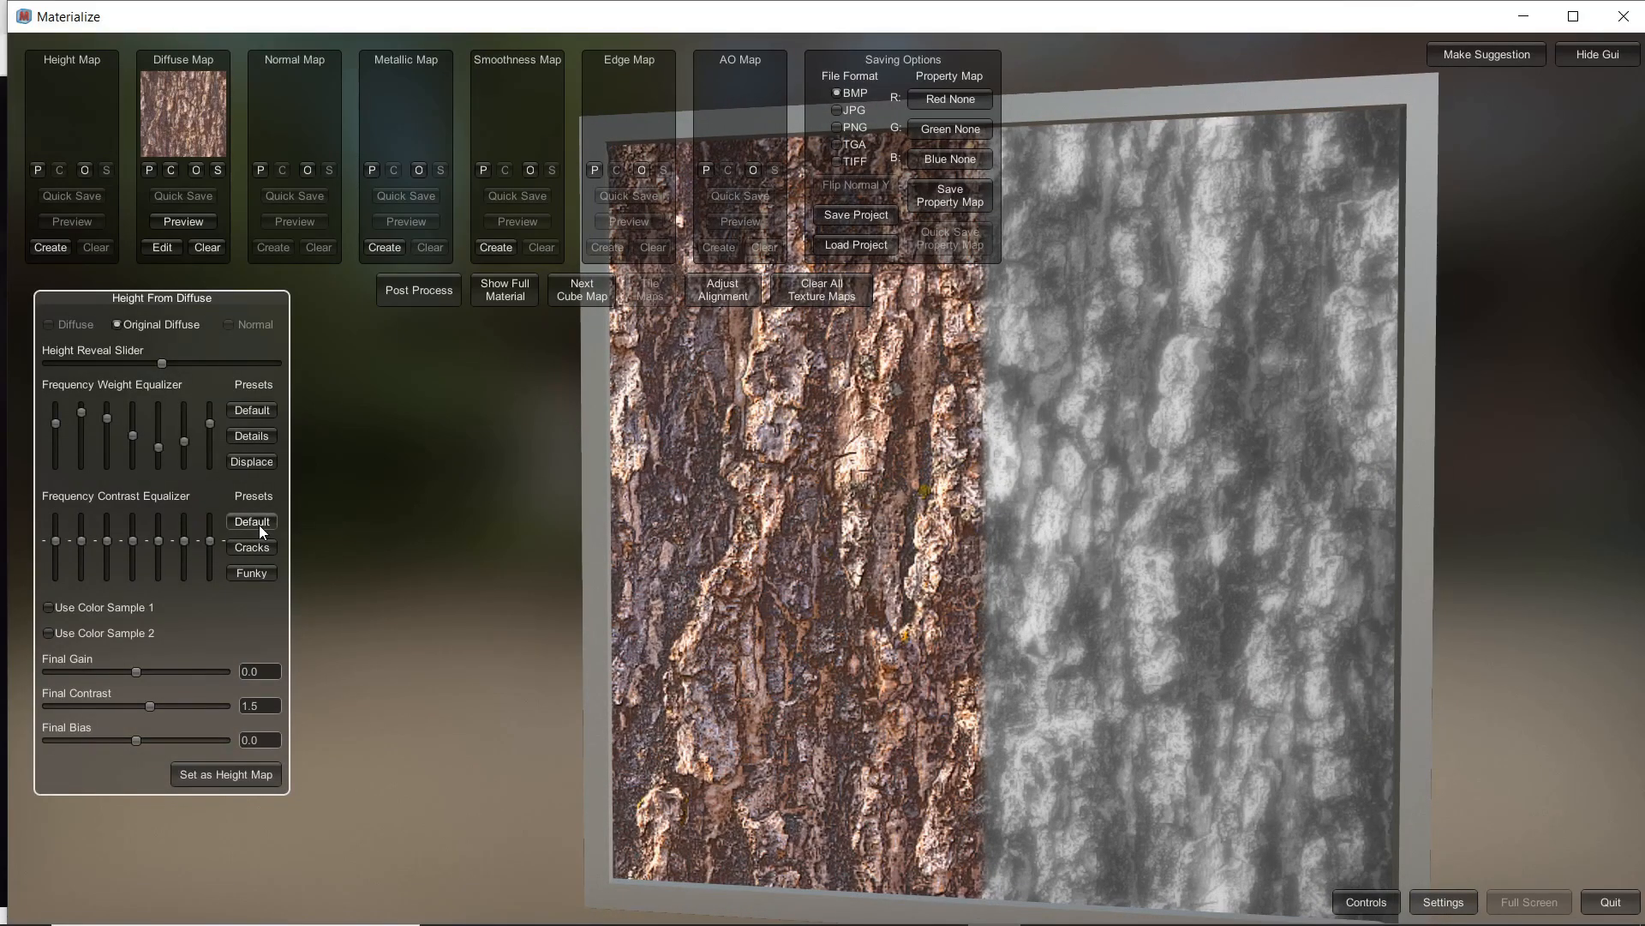
right_click_drag(1087, 532, 1020, 572)
left_click(269, 548)
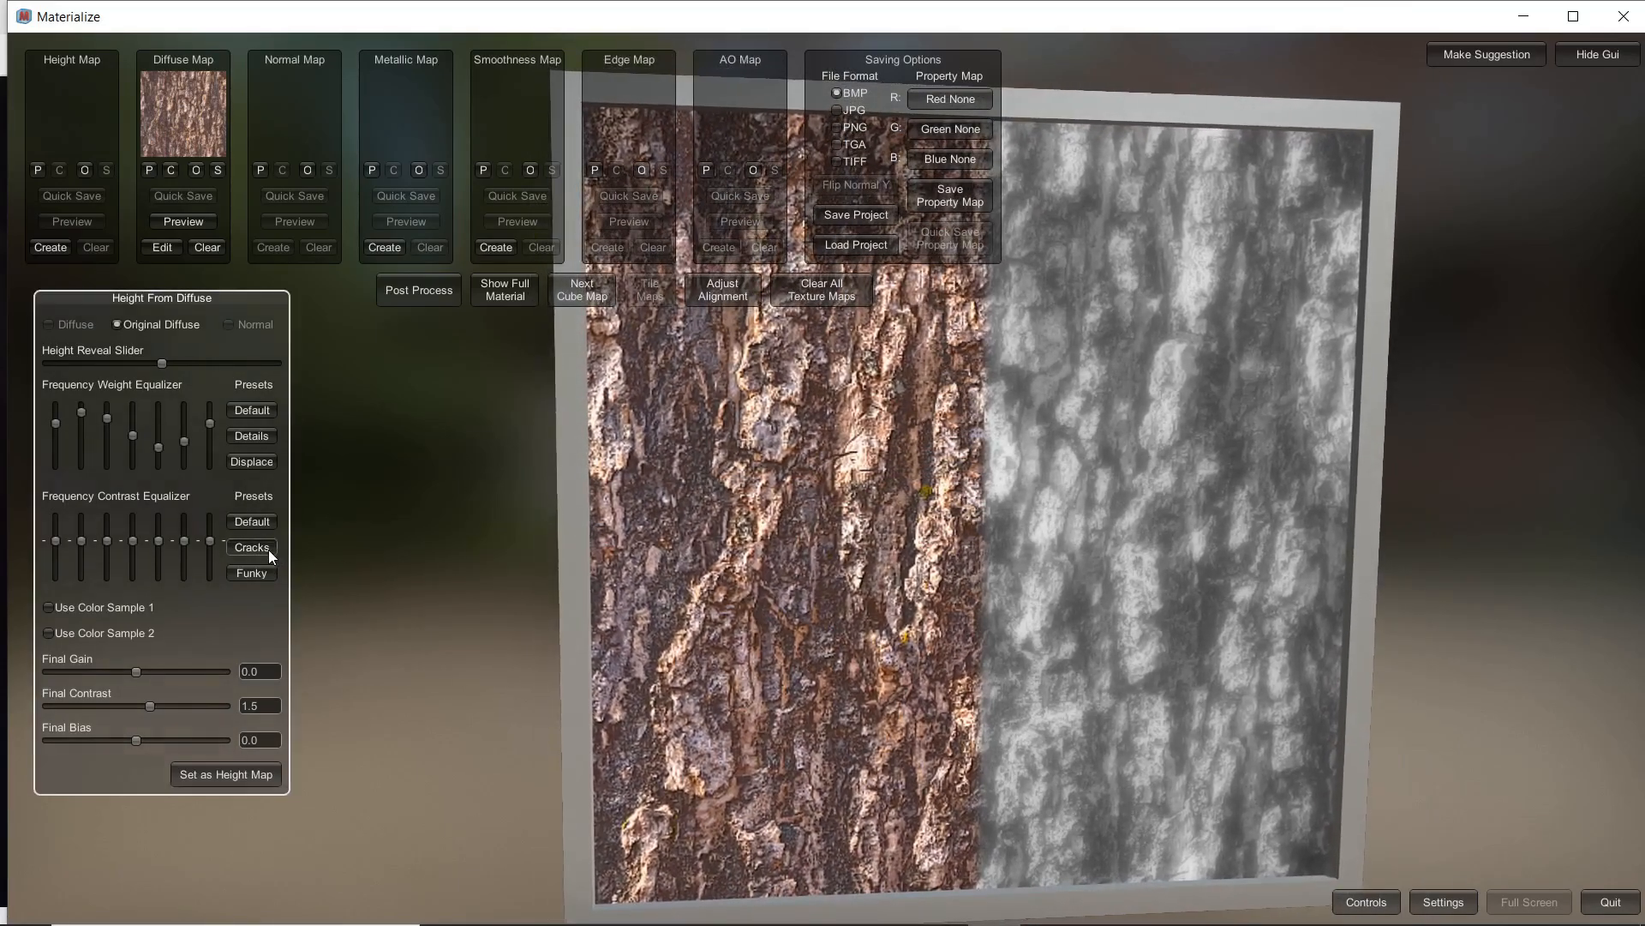
right_click_drag(773, 522, 778, 496)
left_click(257, 774)
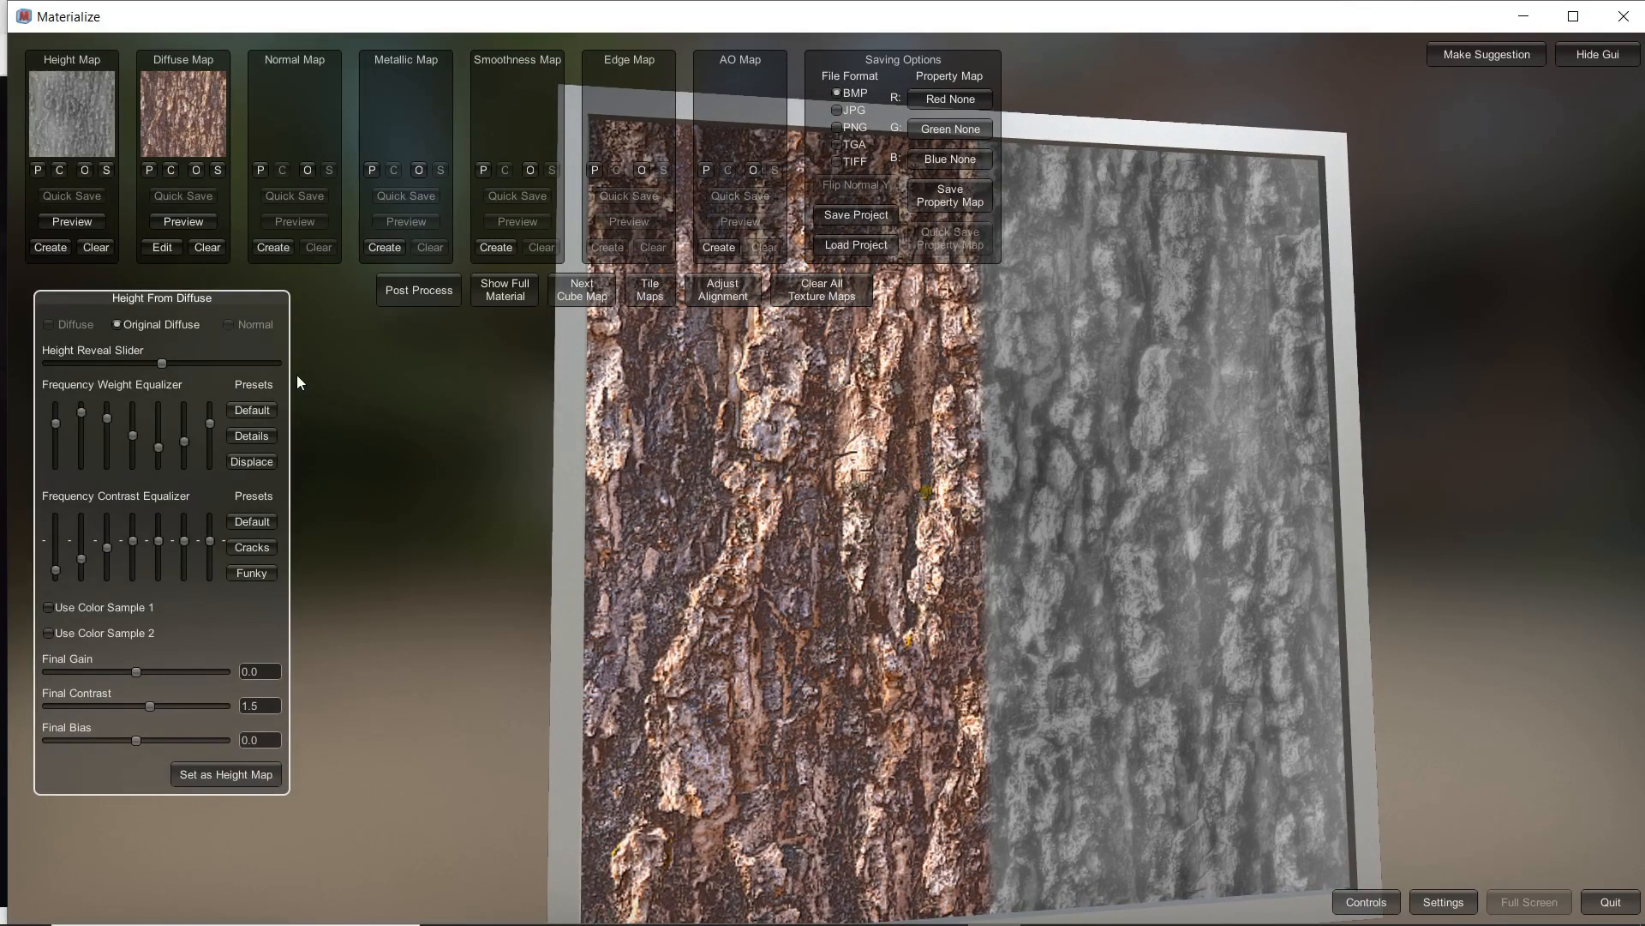
Step: Inspect the full bark material on the sphere, and view the current height map on its own
left_click(499, 288)
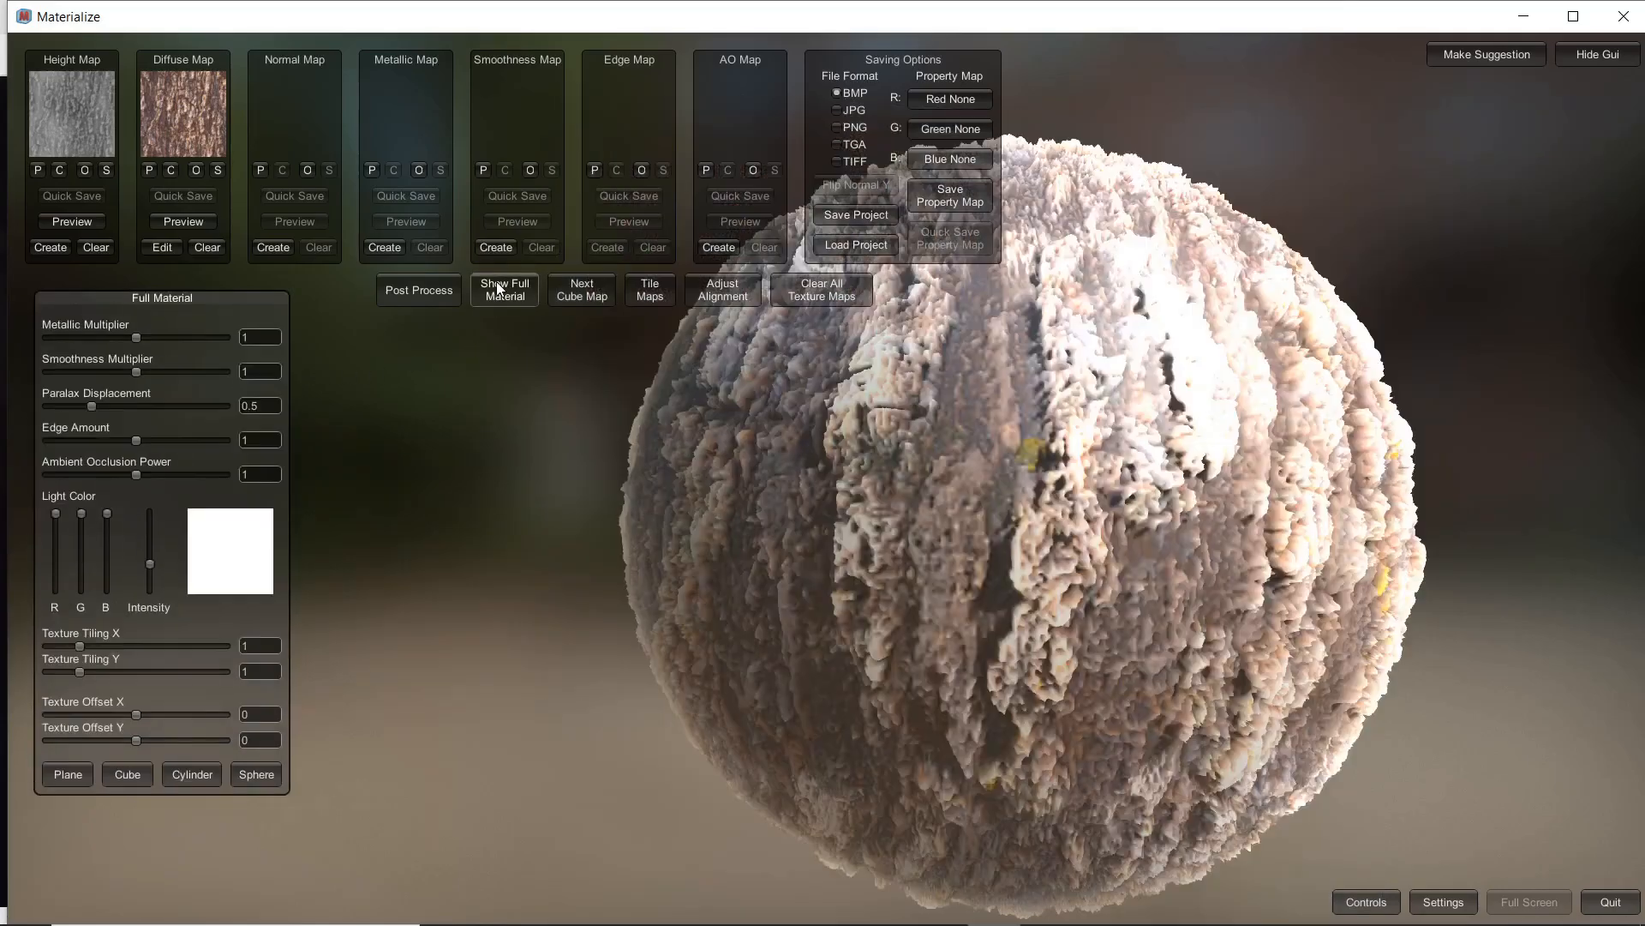
right_click_drag(840, 548, 1088, 512)
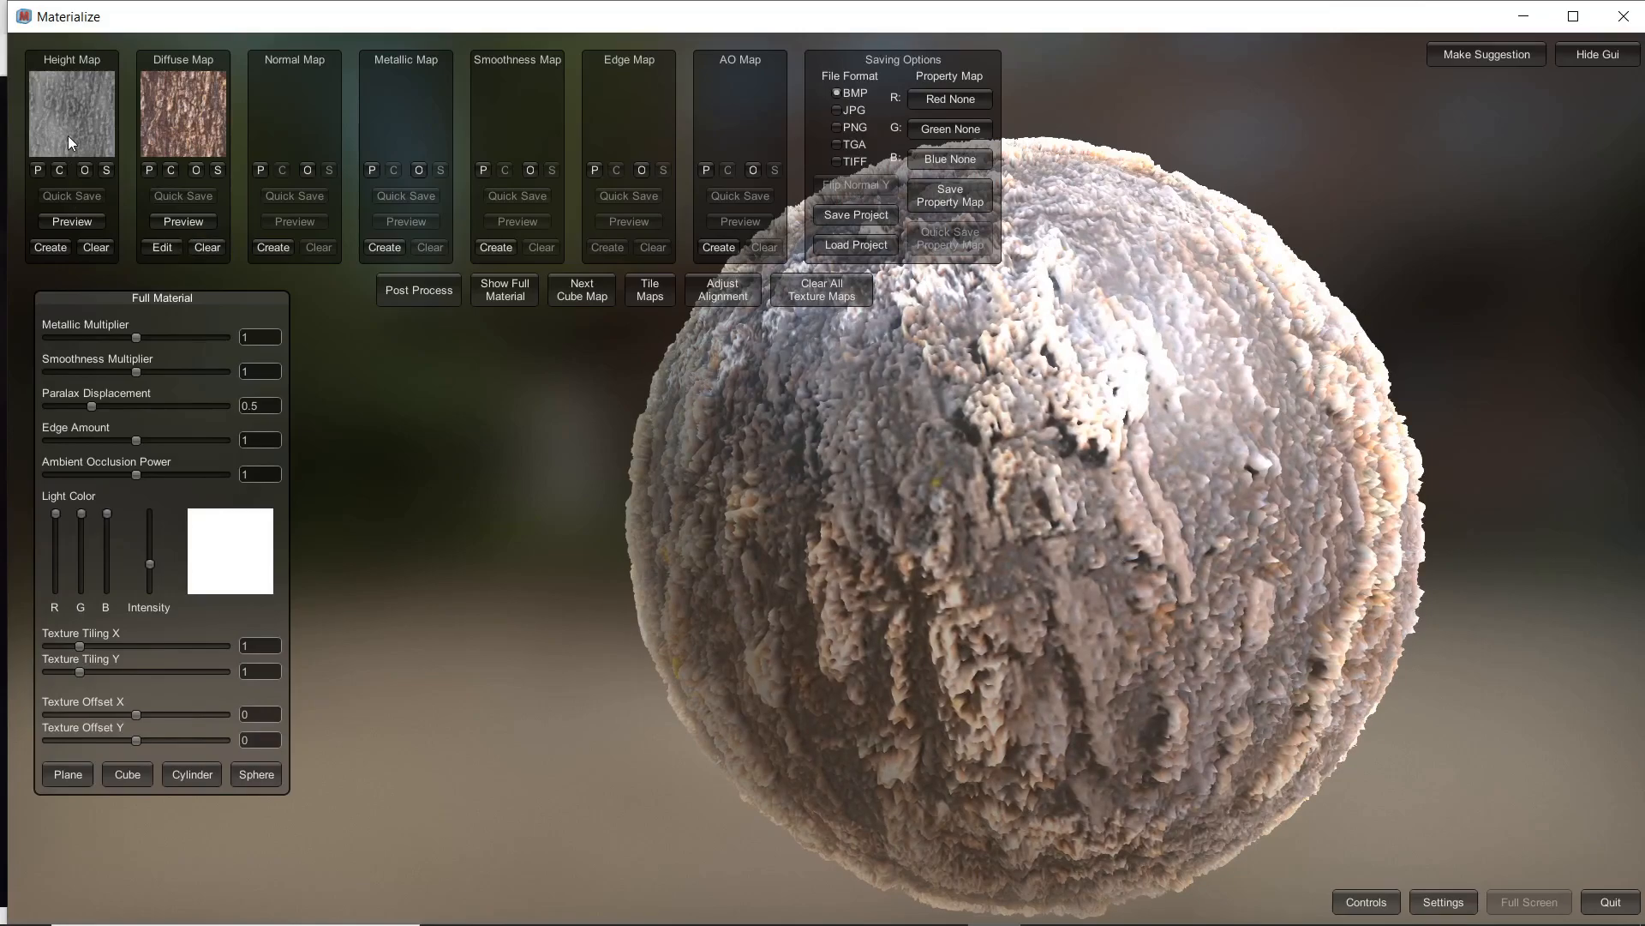
left_click(77, 225)
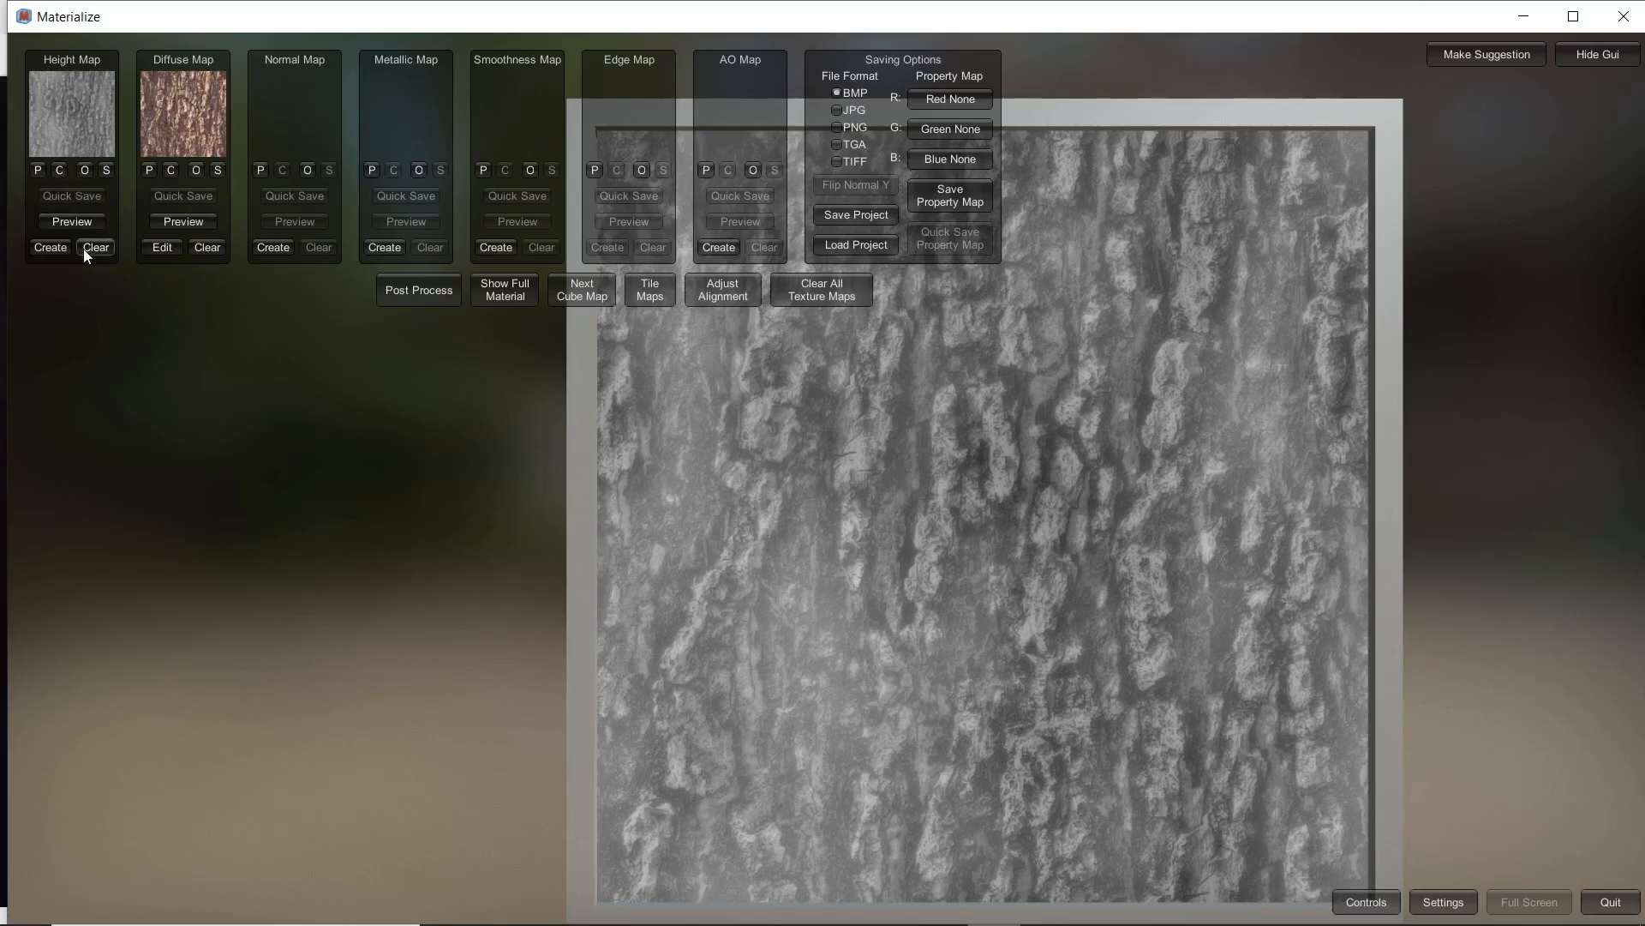
Step: Recreate the height map from the diffuse with the Default frequency contrast preset and set it as the height map
left_click(58, 246)
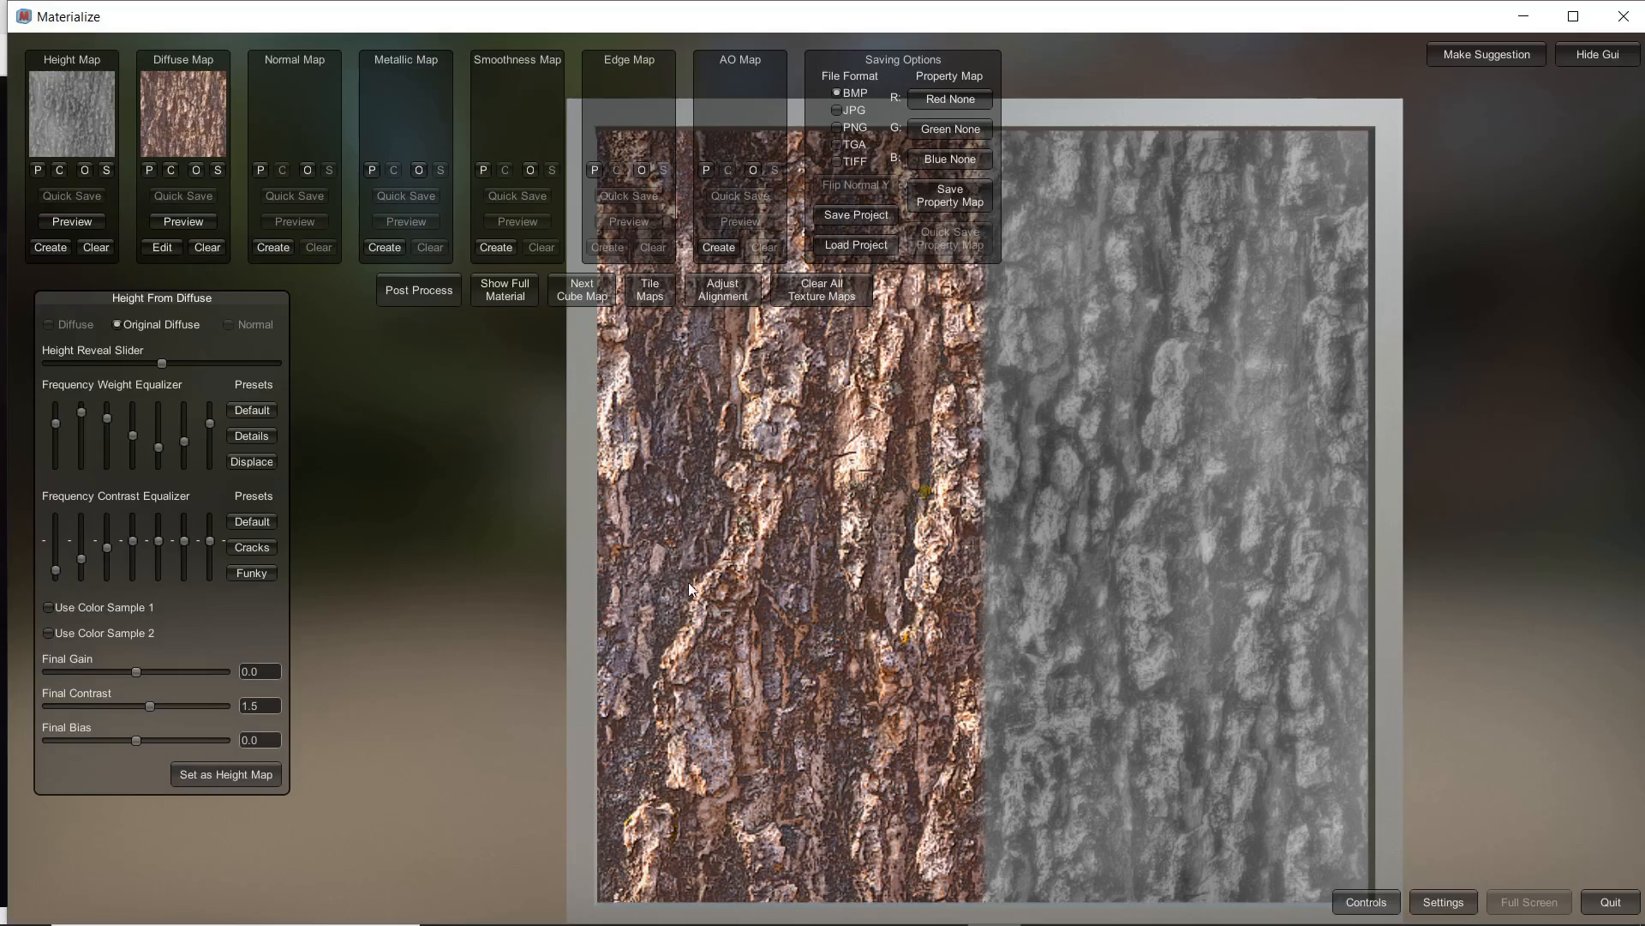
left_click(260, 523)
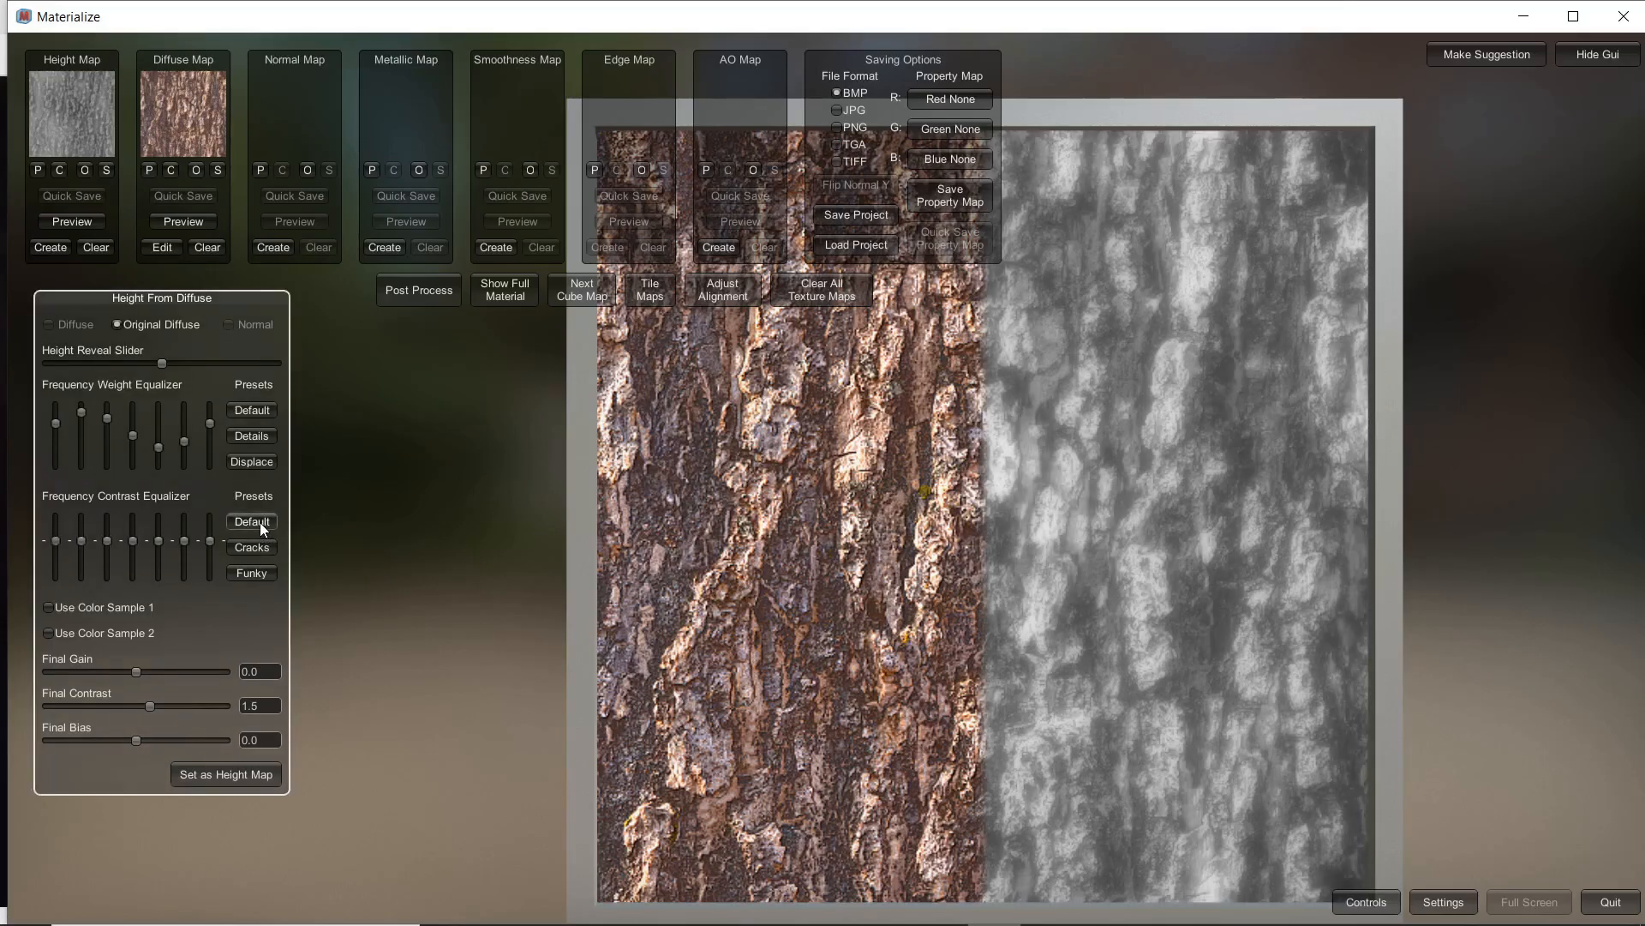
left_click(218, 774)
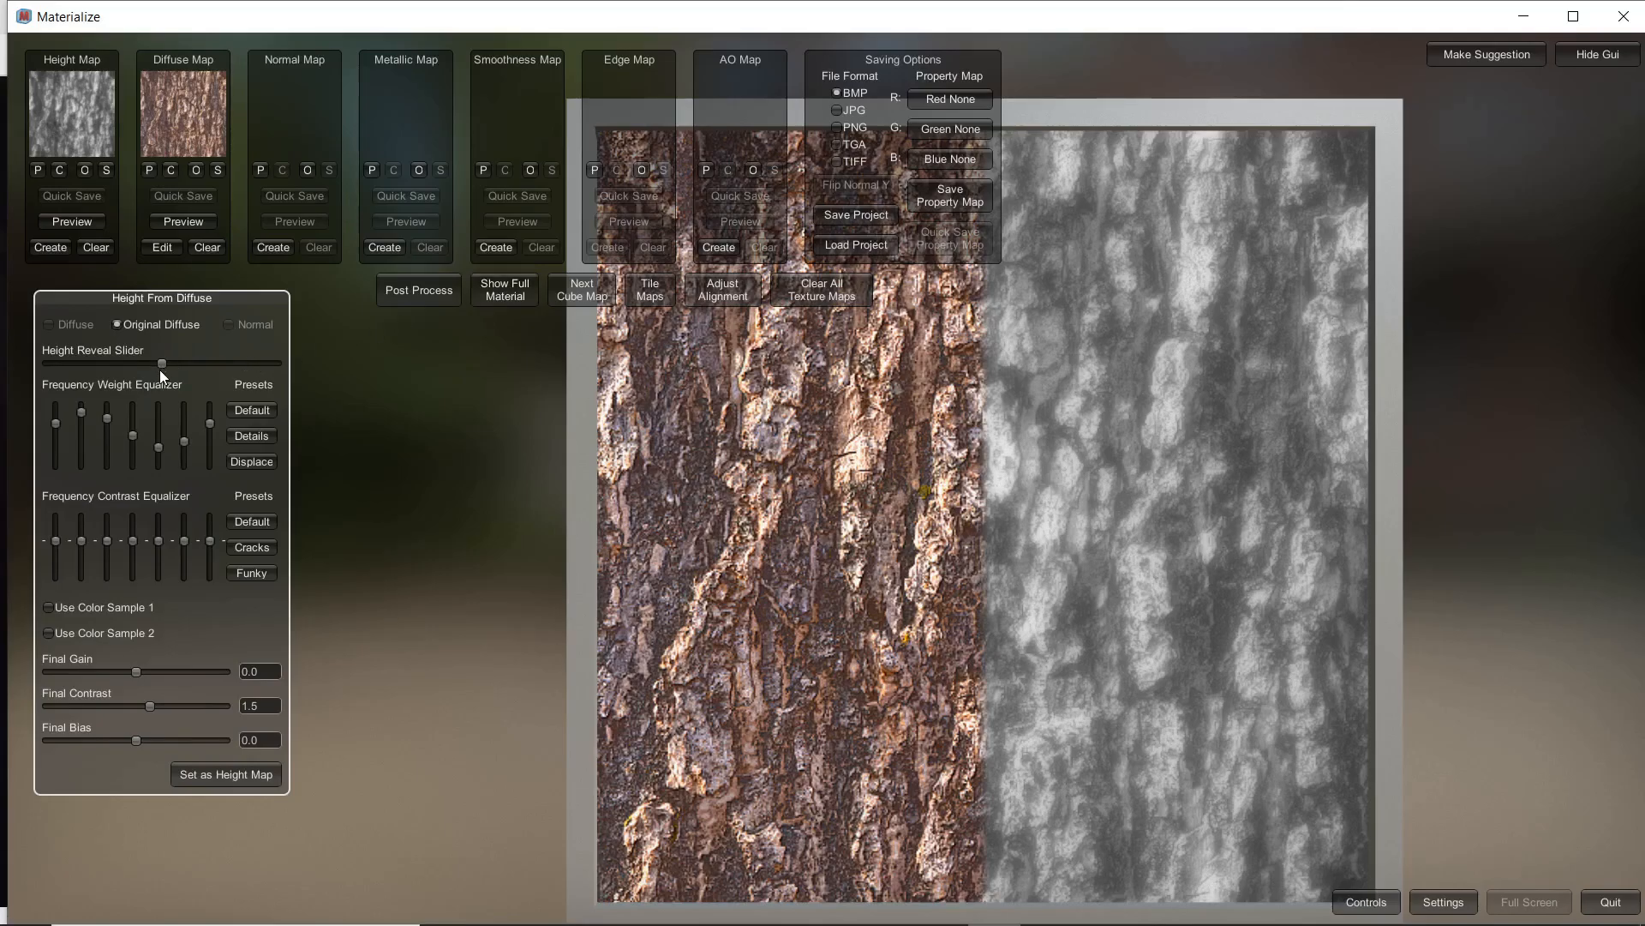
Step: Lower the height map's Final Contrast to about 0.923, set it as the height map, and inspect the full material
left_click_drag(174, 364, 220, 363)
left_click_drag(161, 374, 151, 377)
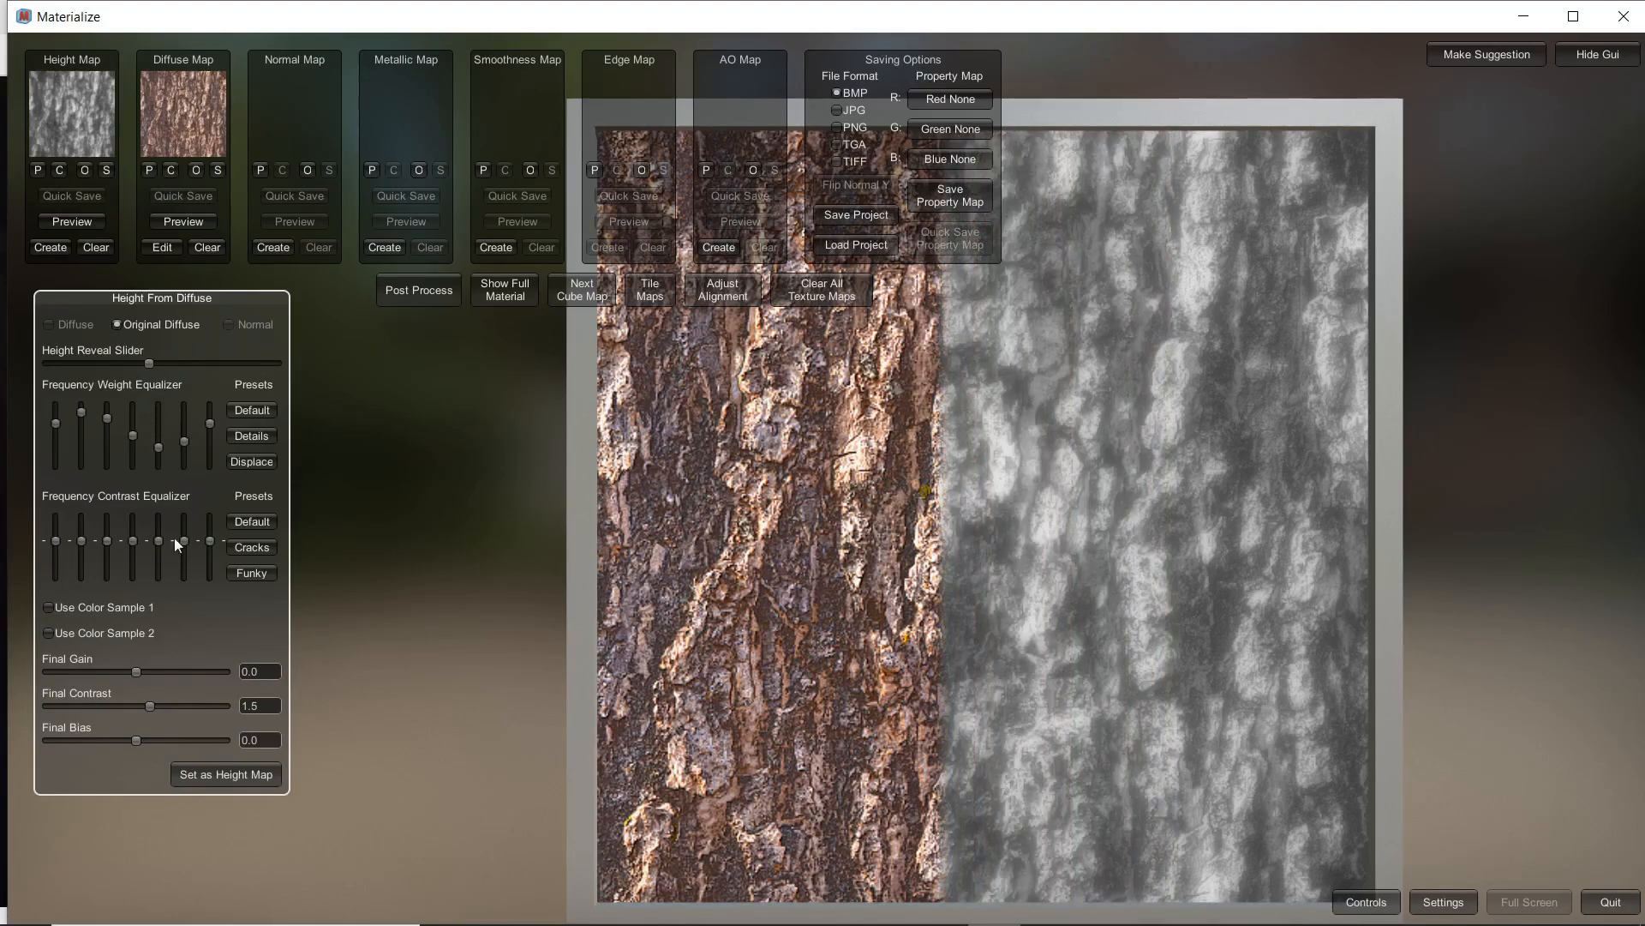
left_click_drag(156, 707, 150, 712)
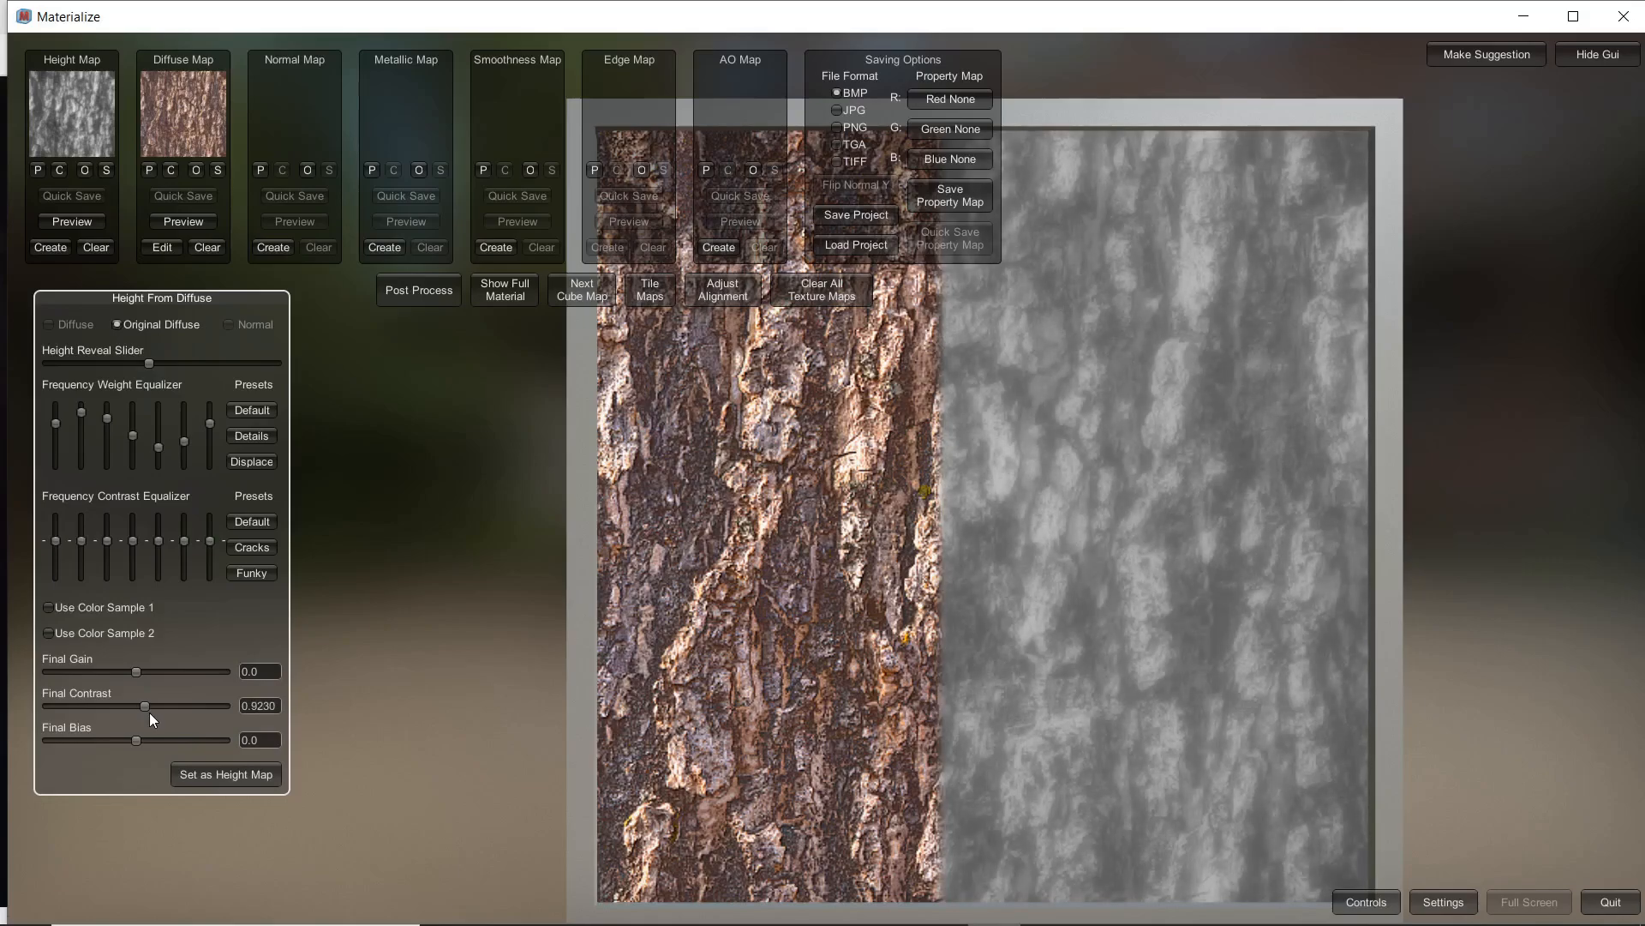
left_click(214, 775)
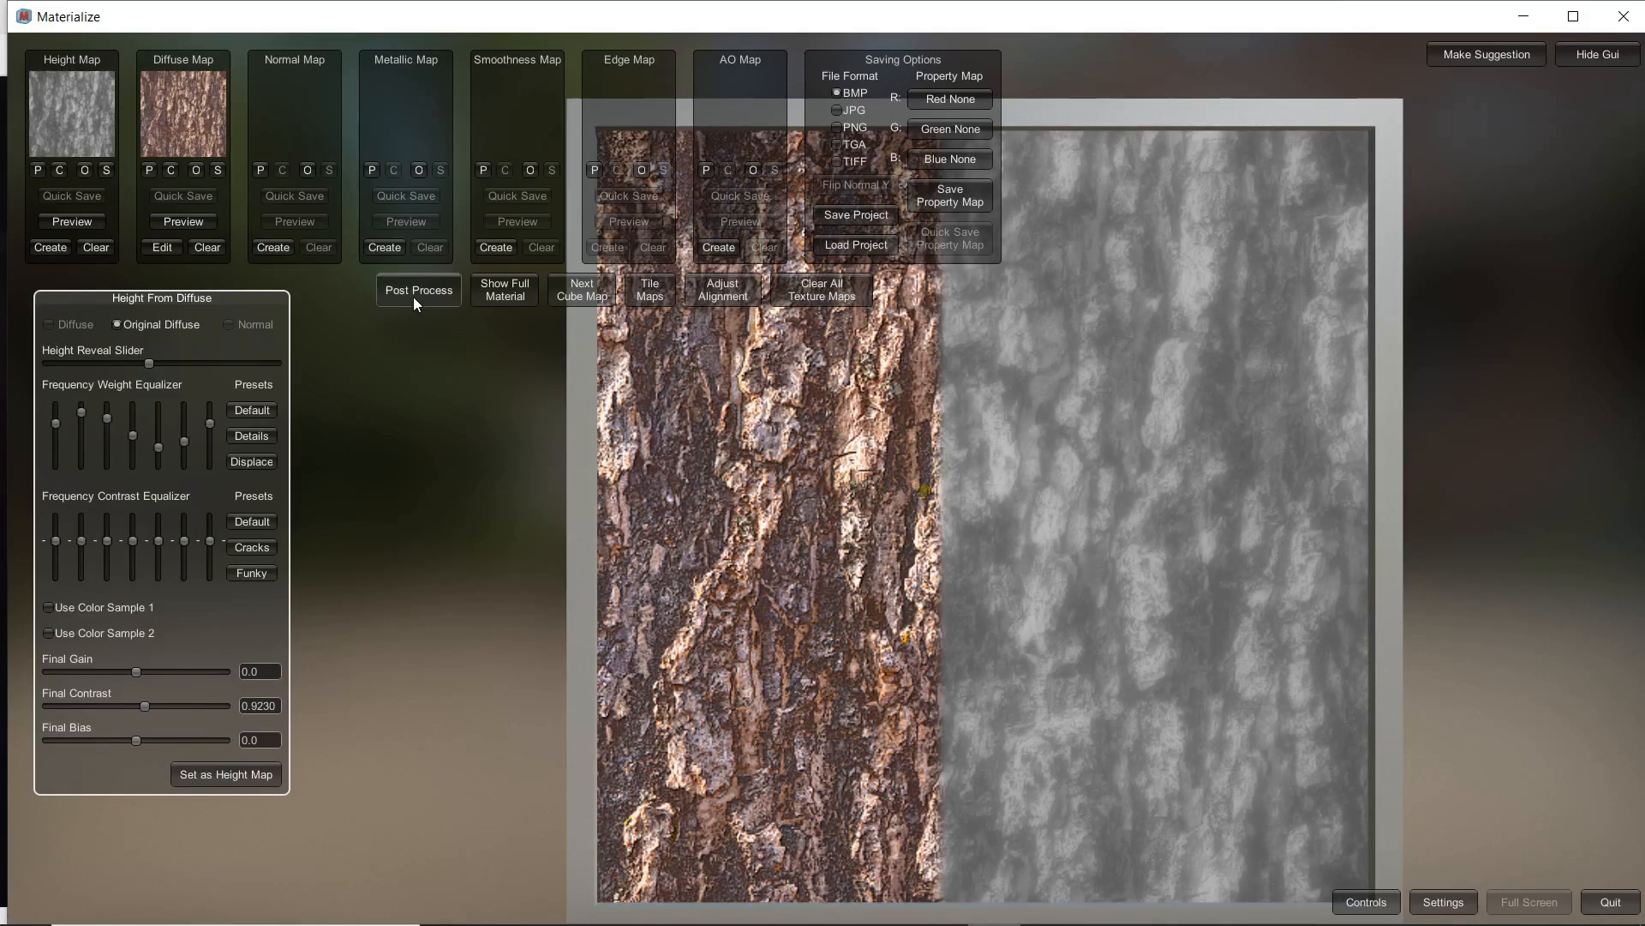
left_click(492, 295)
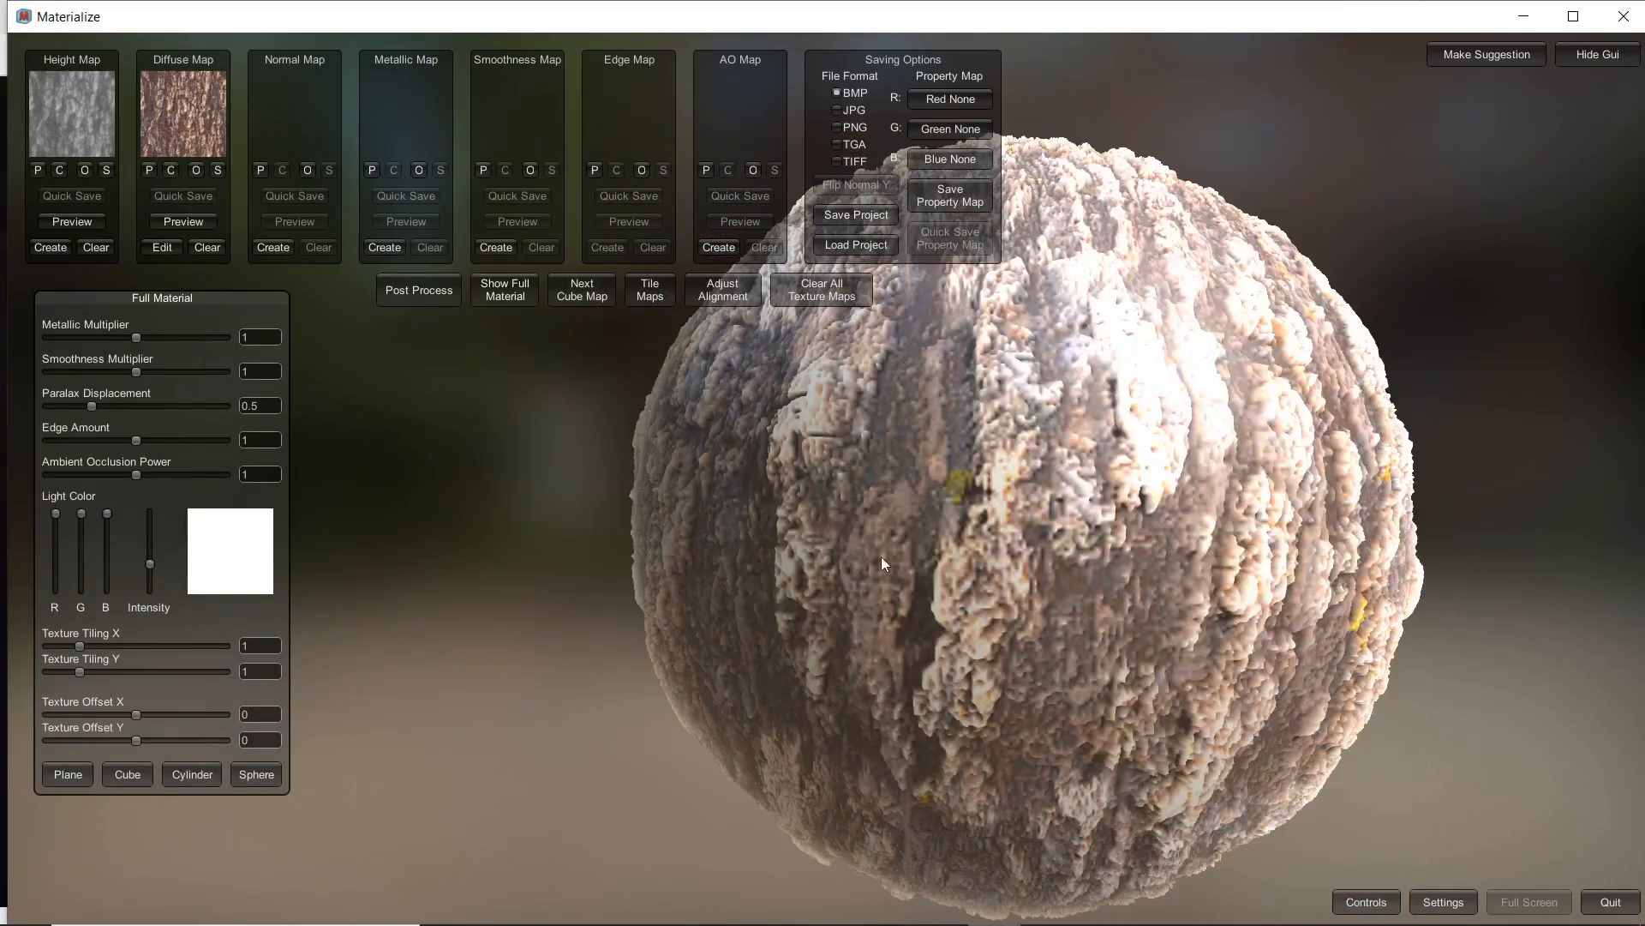
left_click_drag(923, 549, 1061, 510)
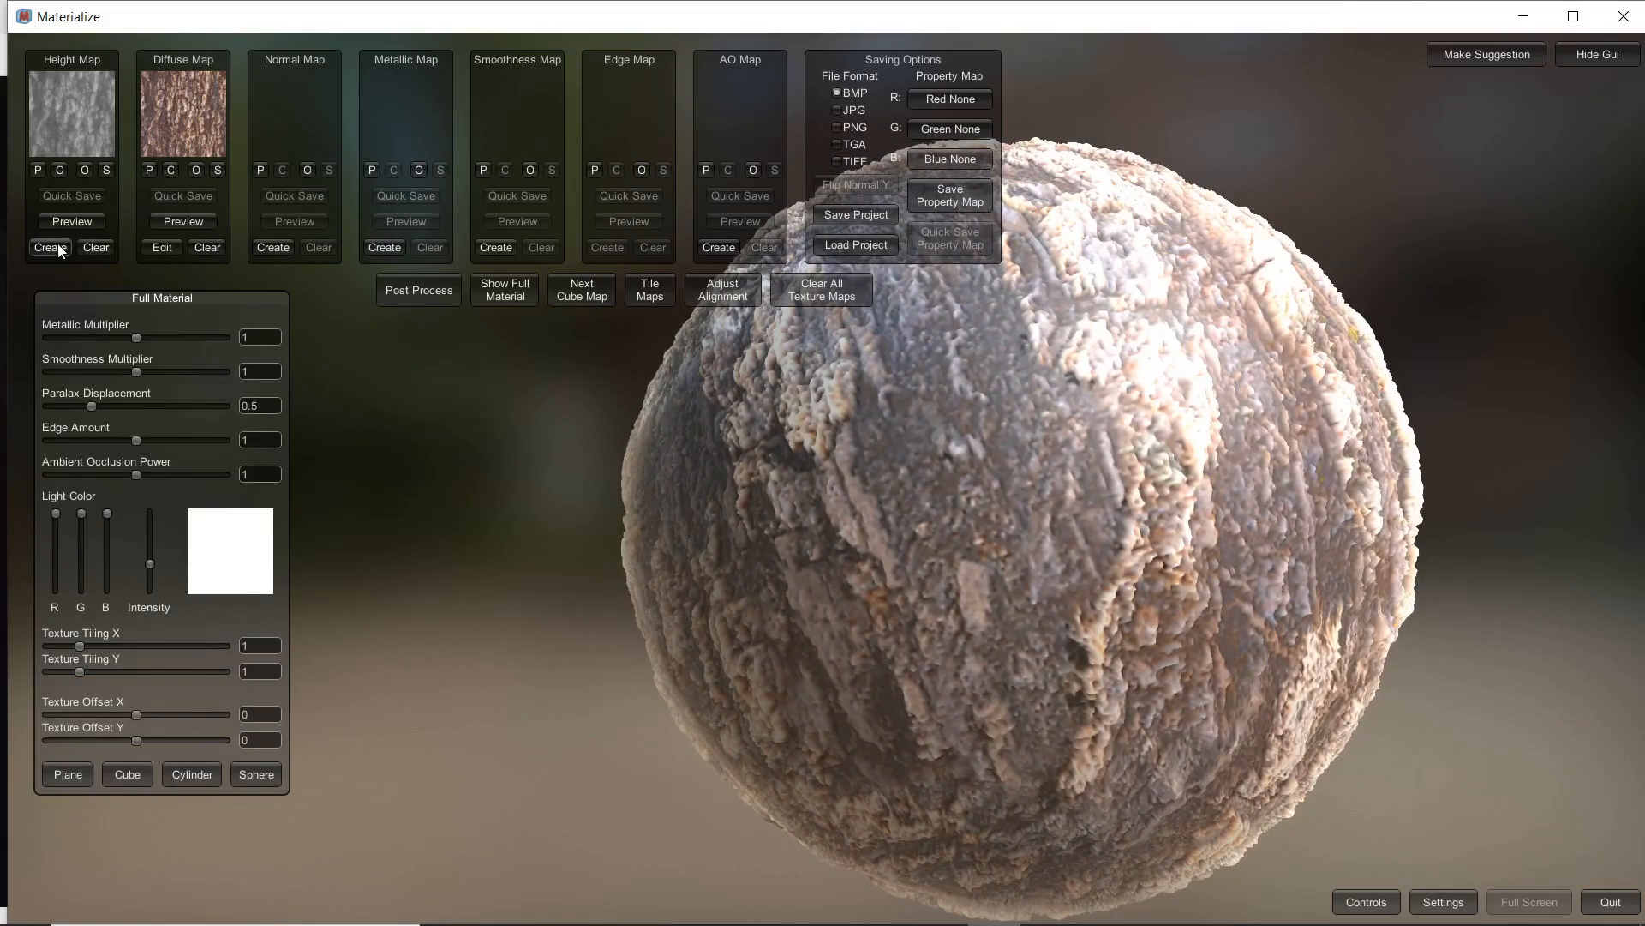
Step: Clear the height map and regenerate it from the diffuse with the Default frequency weight preset
left_click(90, 248)
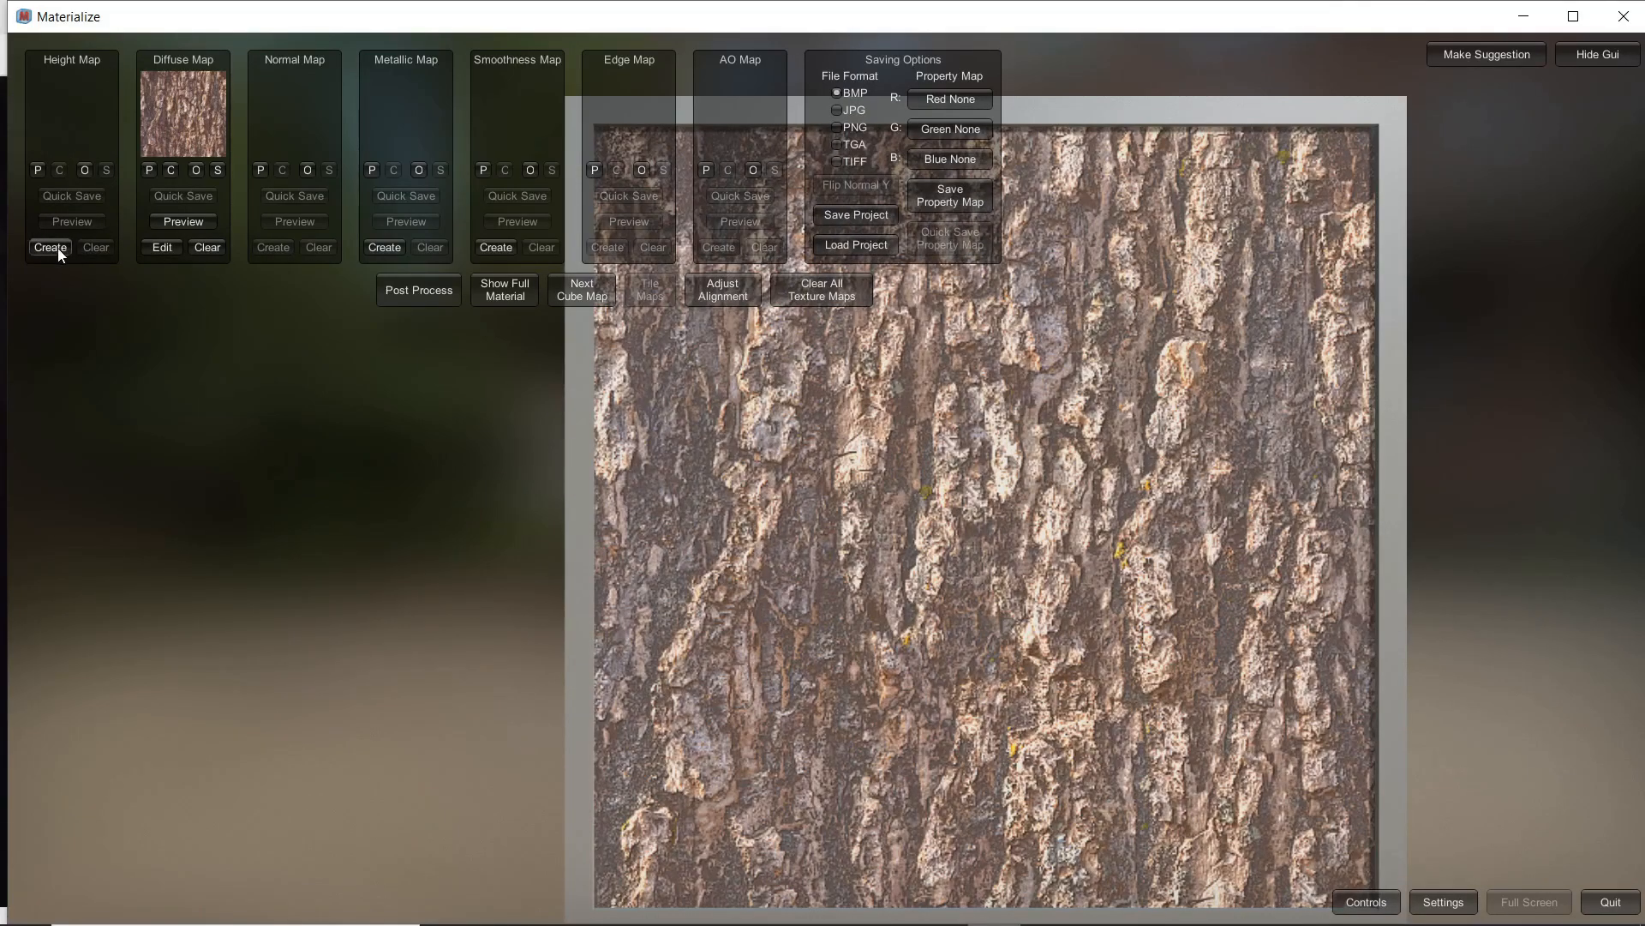
left_click(58, 248)
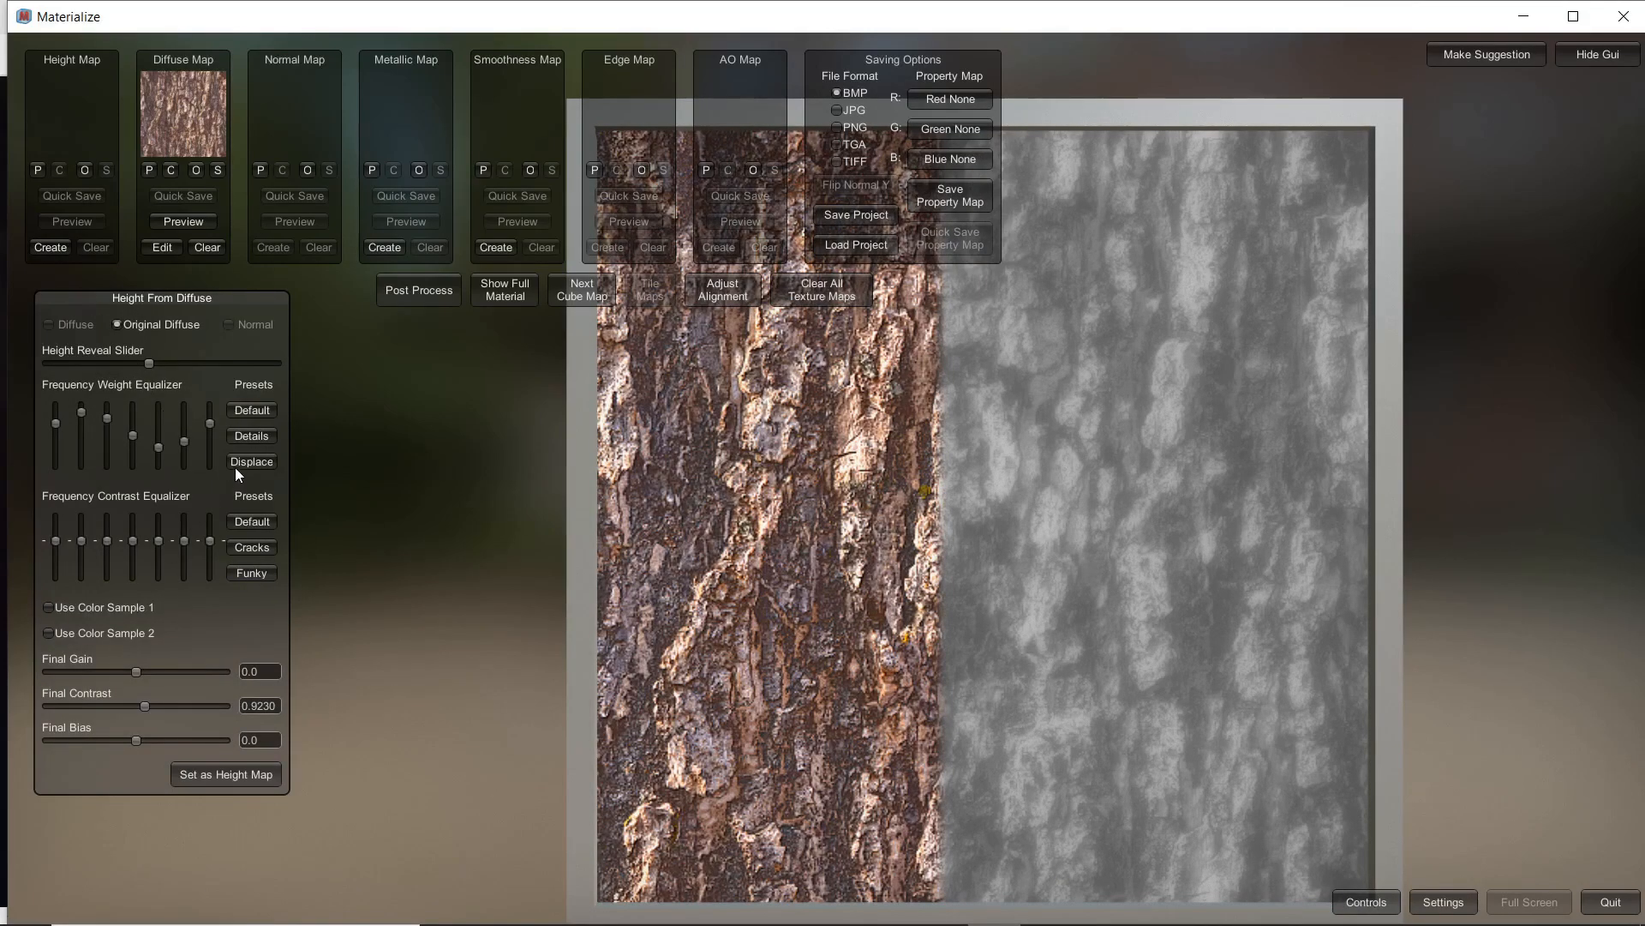
left_click(254, 409)
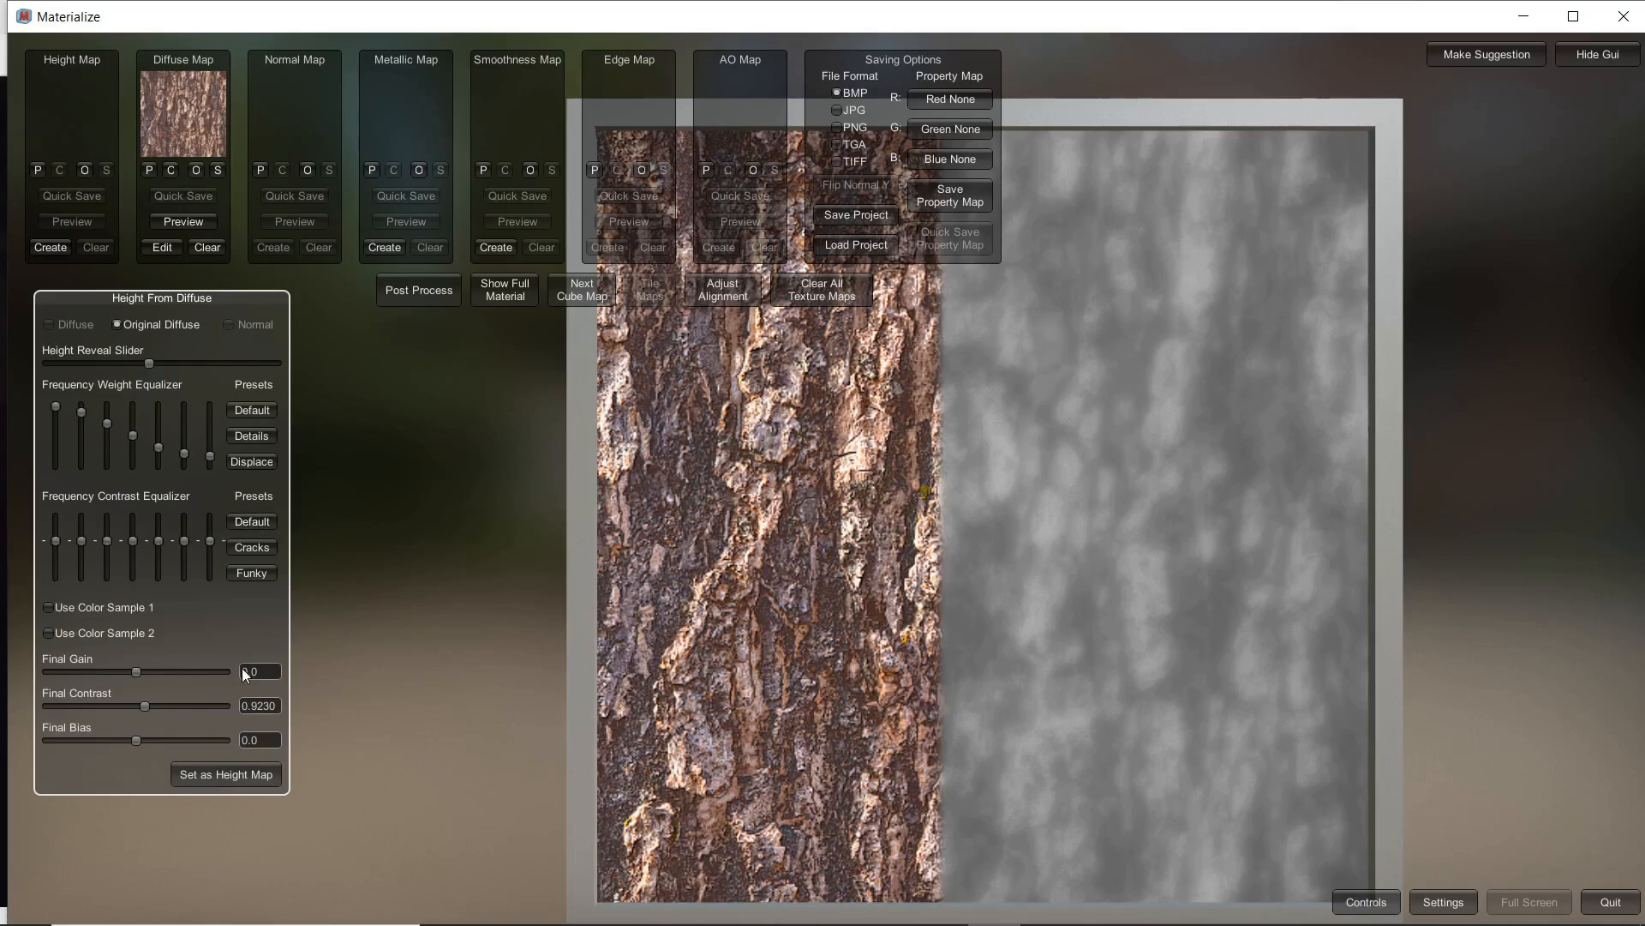
left_click(207, 776)
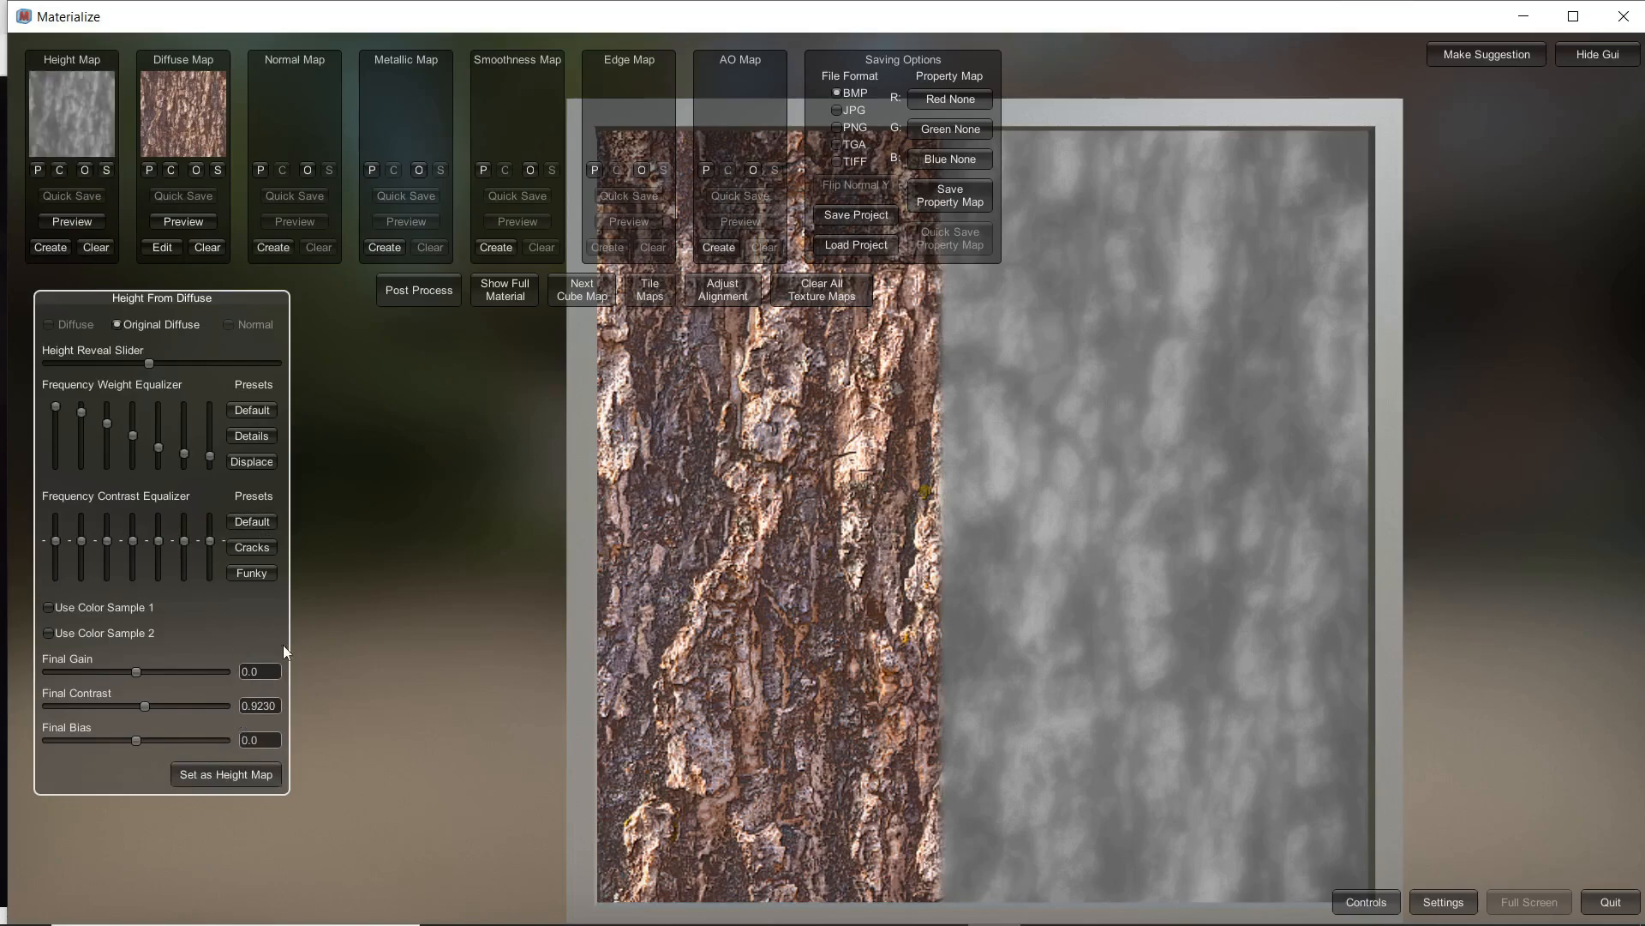
Step: Check the post-process settings and inspect the full material with the regenerated height map on the sphere
left_click(417, 290)
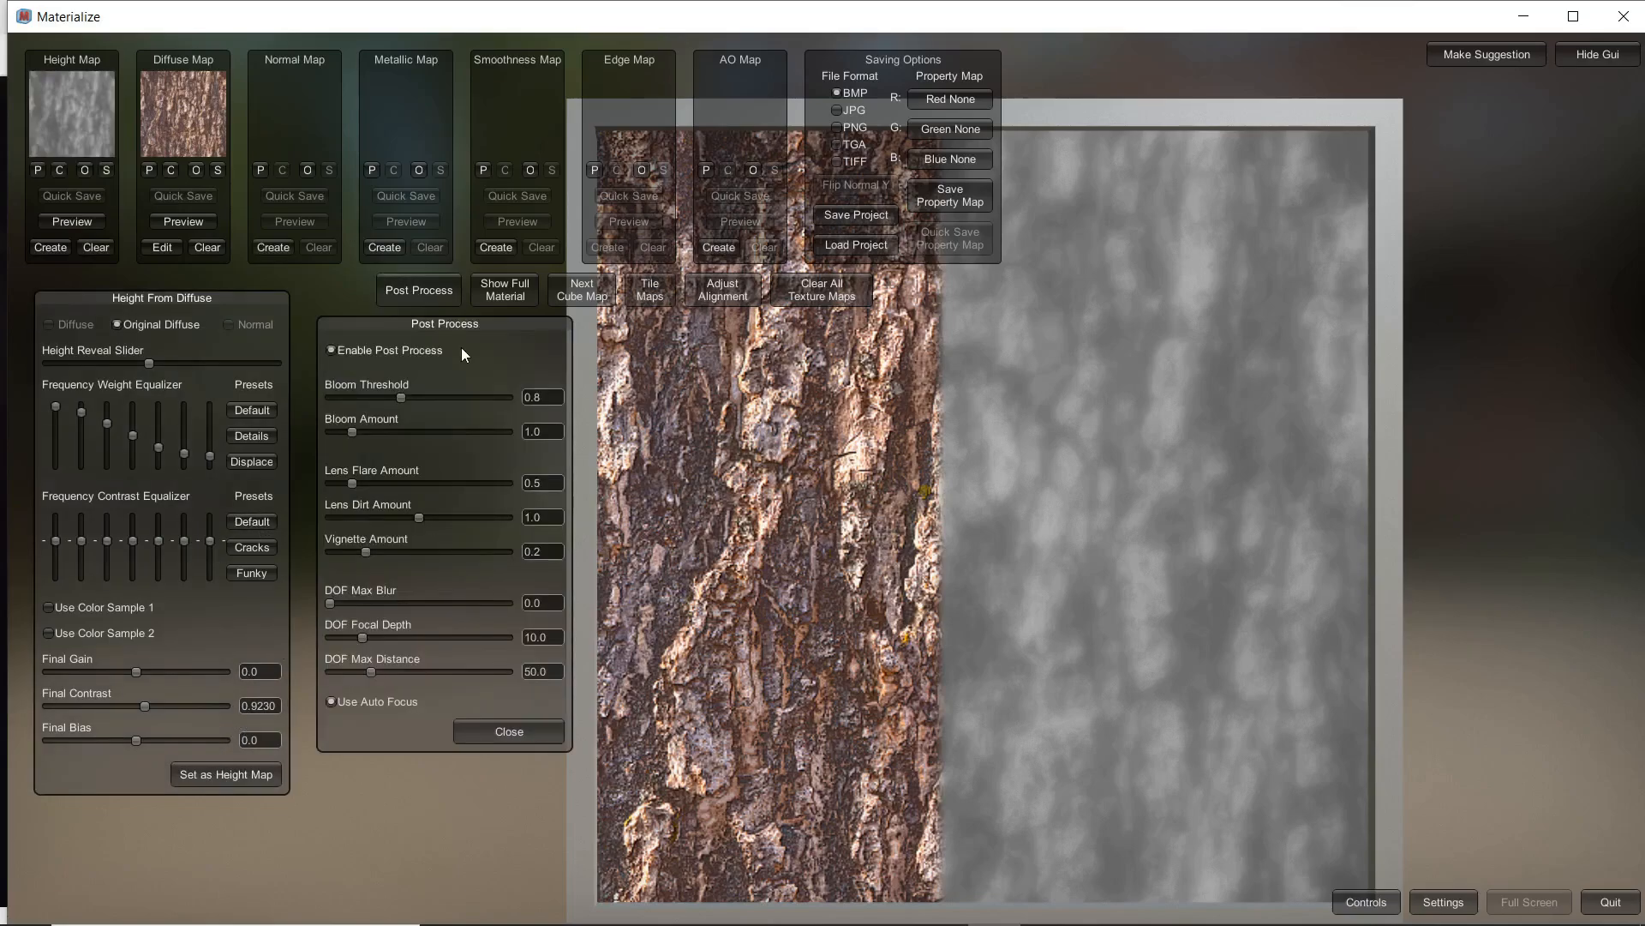
left_click(505, 290)
right_click_drag(875, 527, 1025, 517)
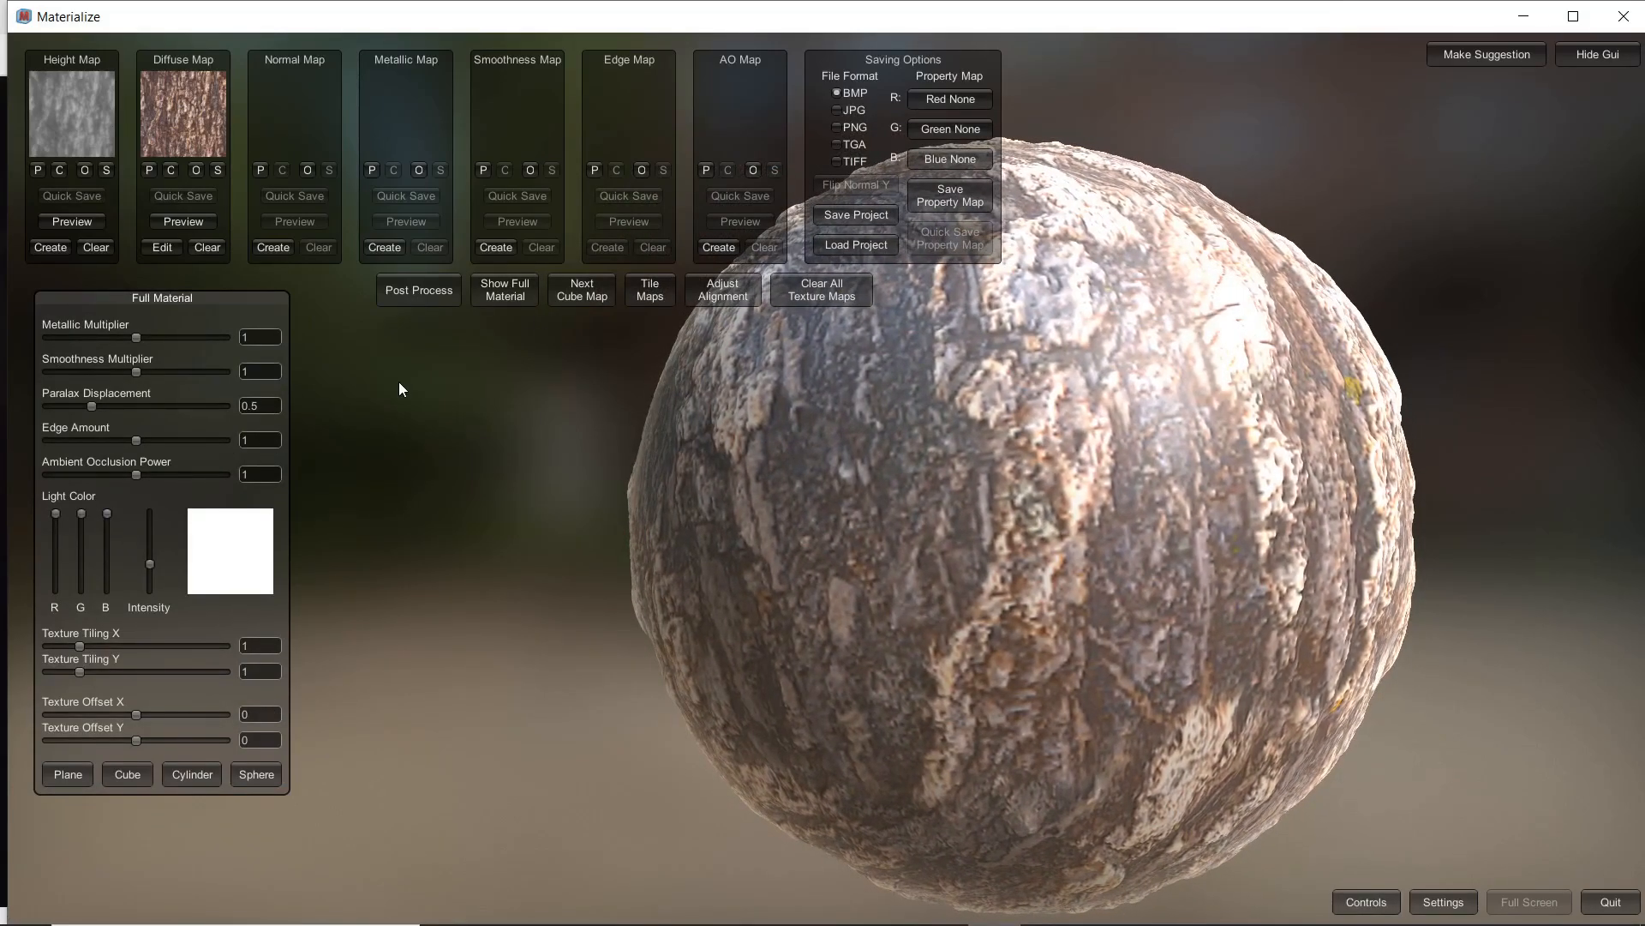
Step: Create the normal map from the height map with the Crisp preset, set it, and preview the full material
left_click(272, 247)
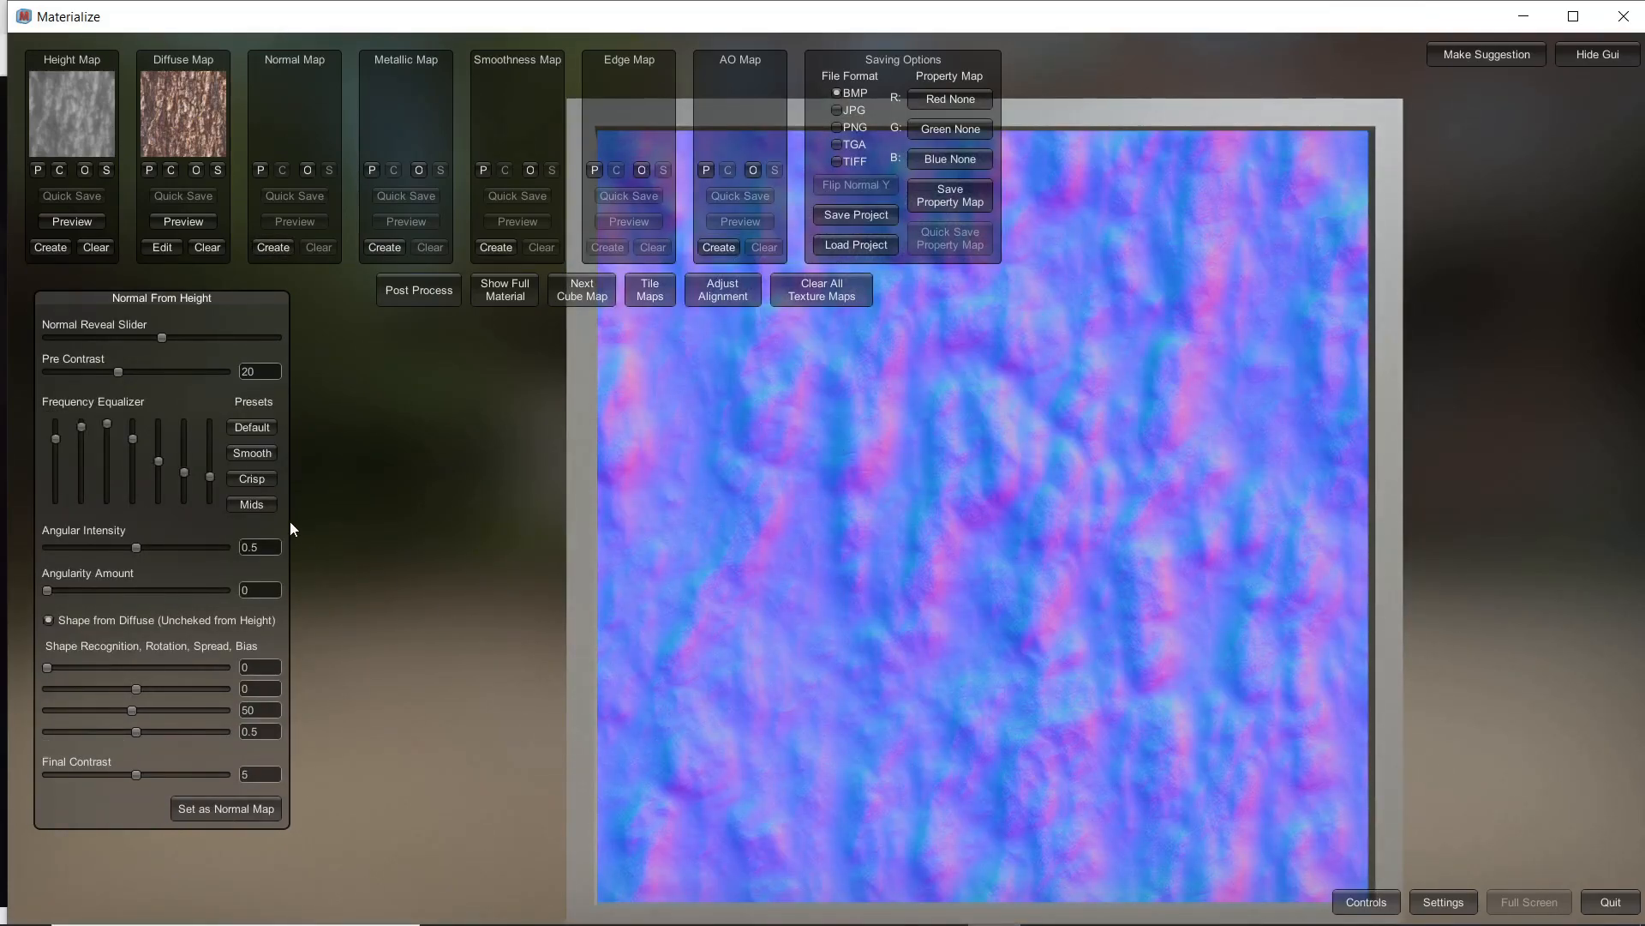
left_click(250, 503)
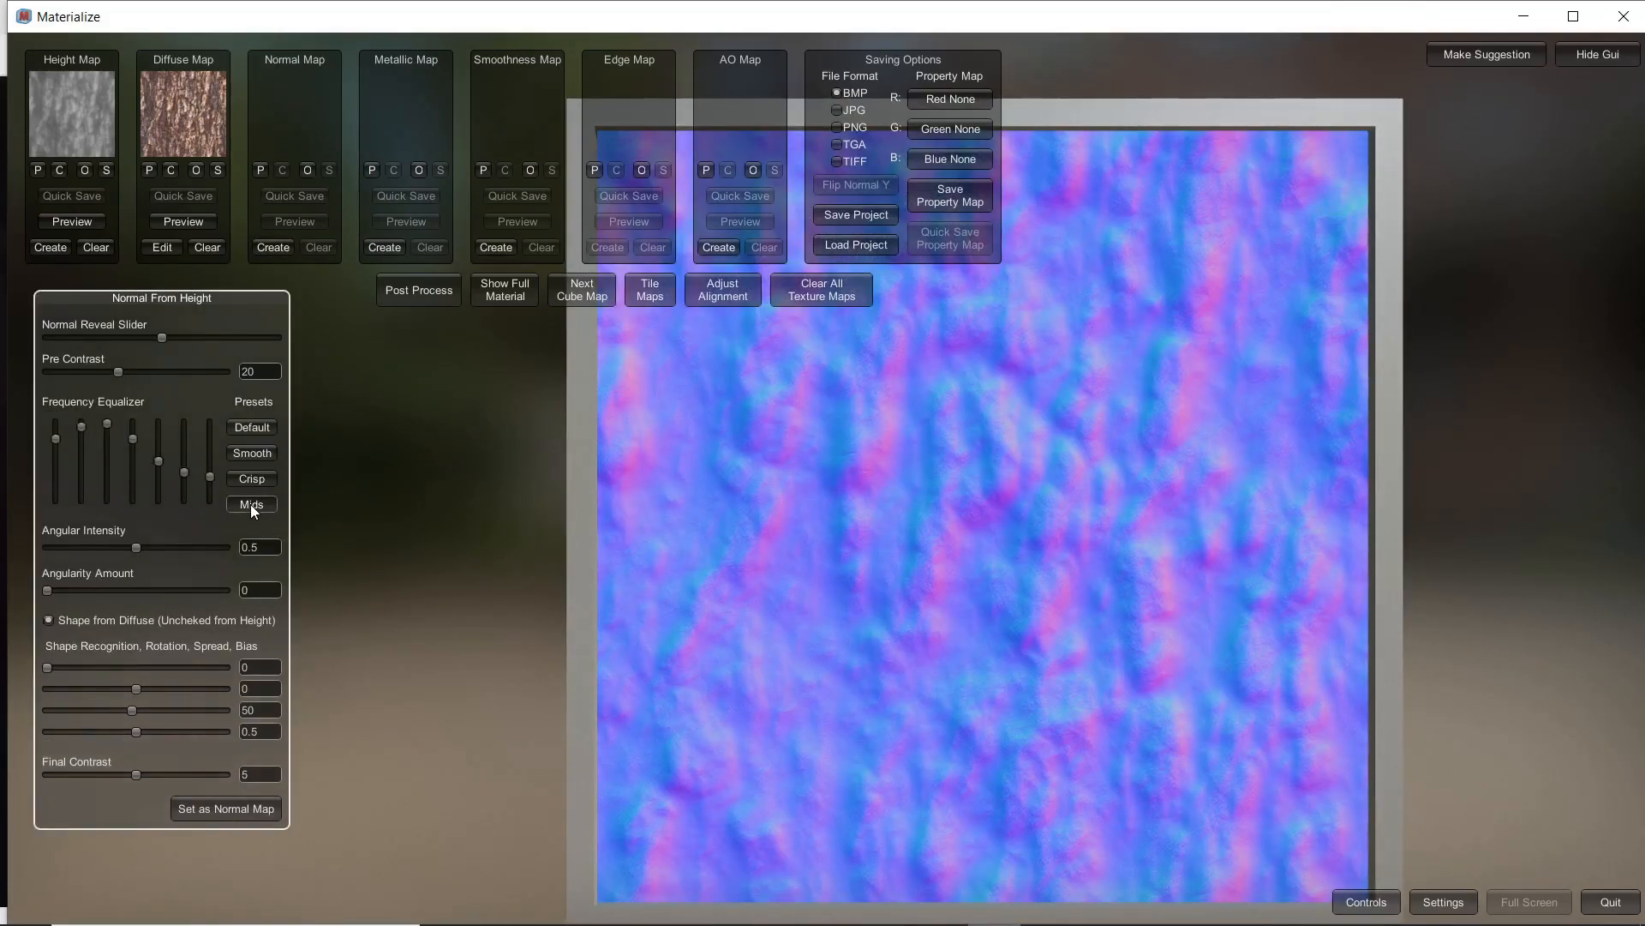
left_click(255, 480)
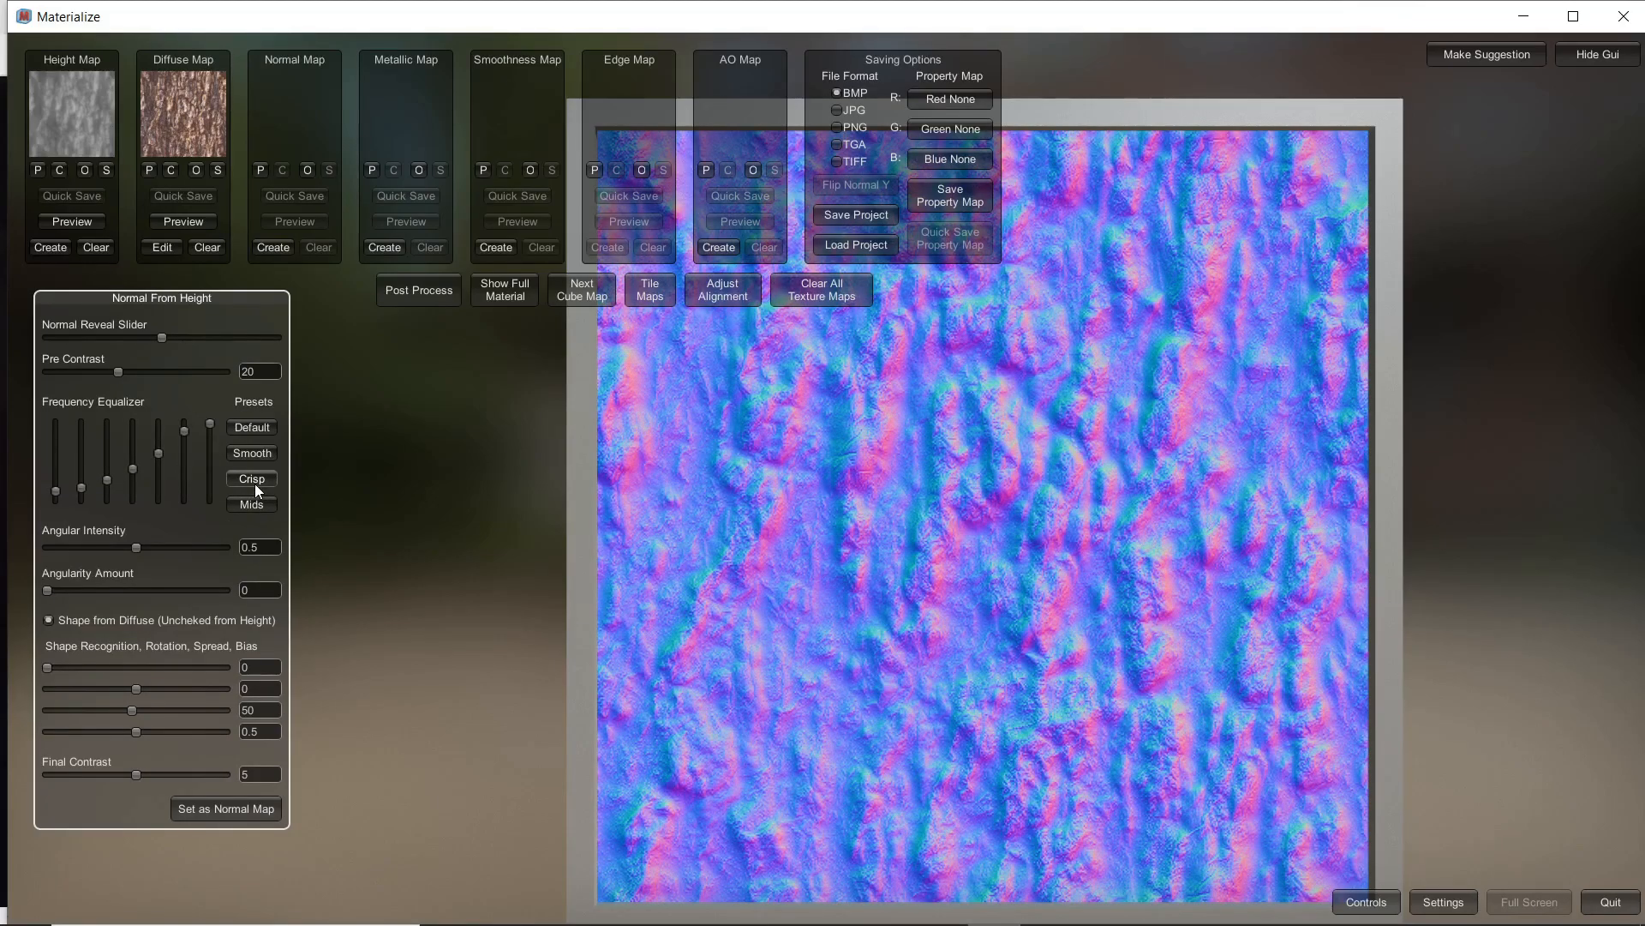
left_click_drag(918, 650, 929, 631)
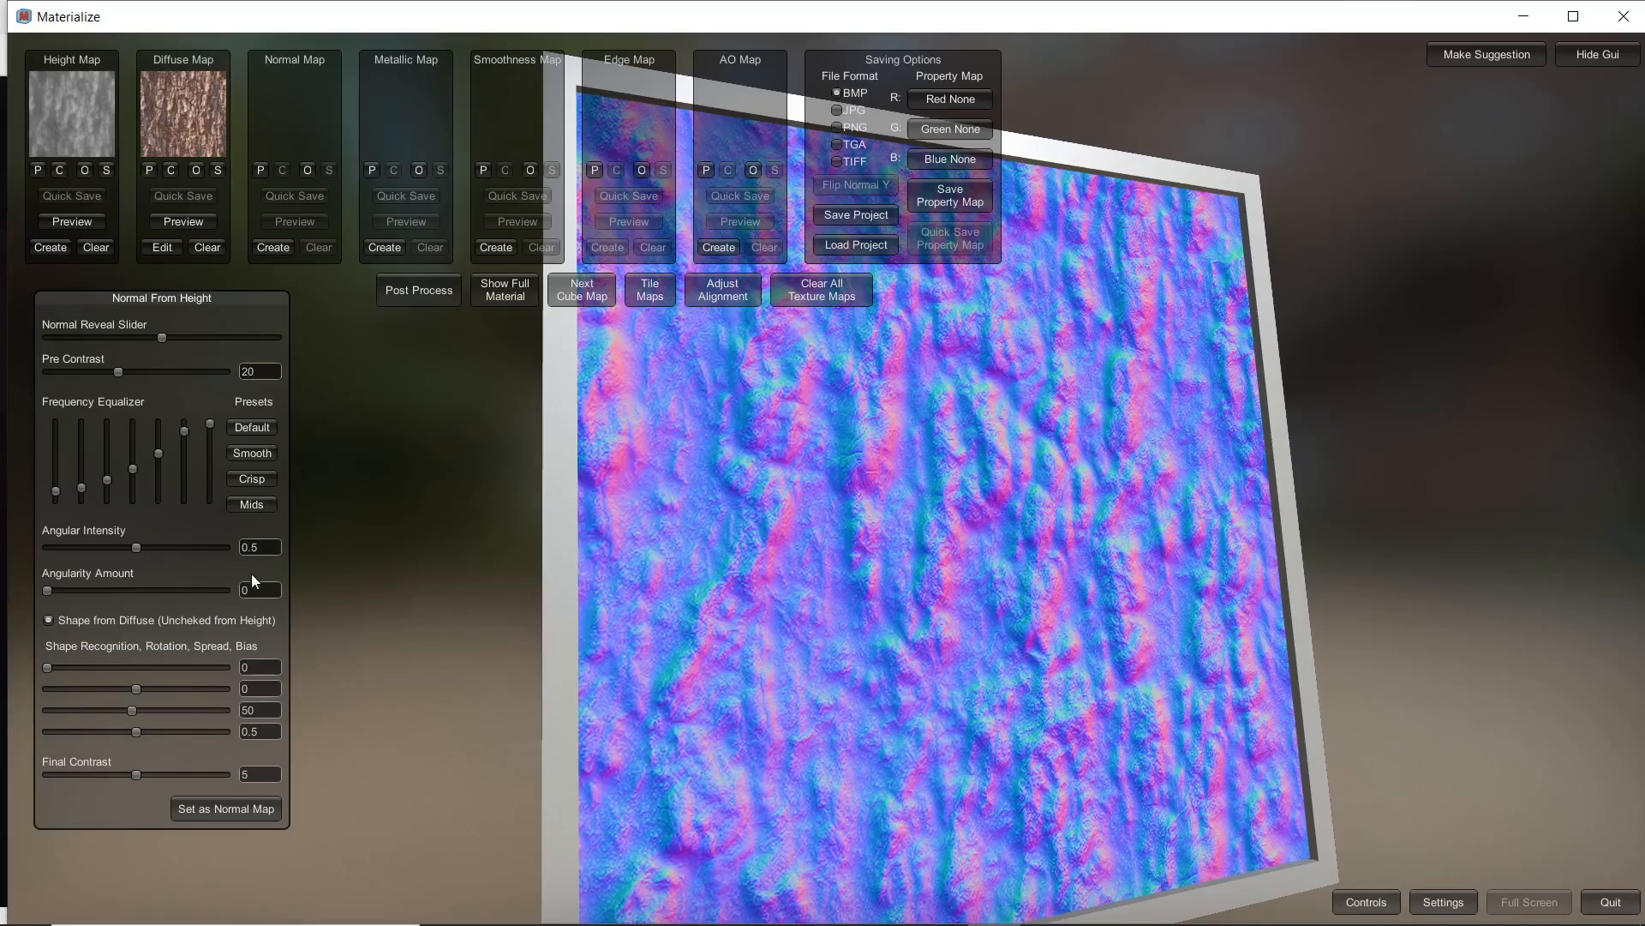
left_click(246, 807)
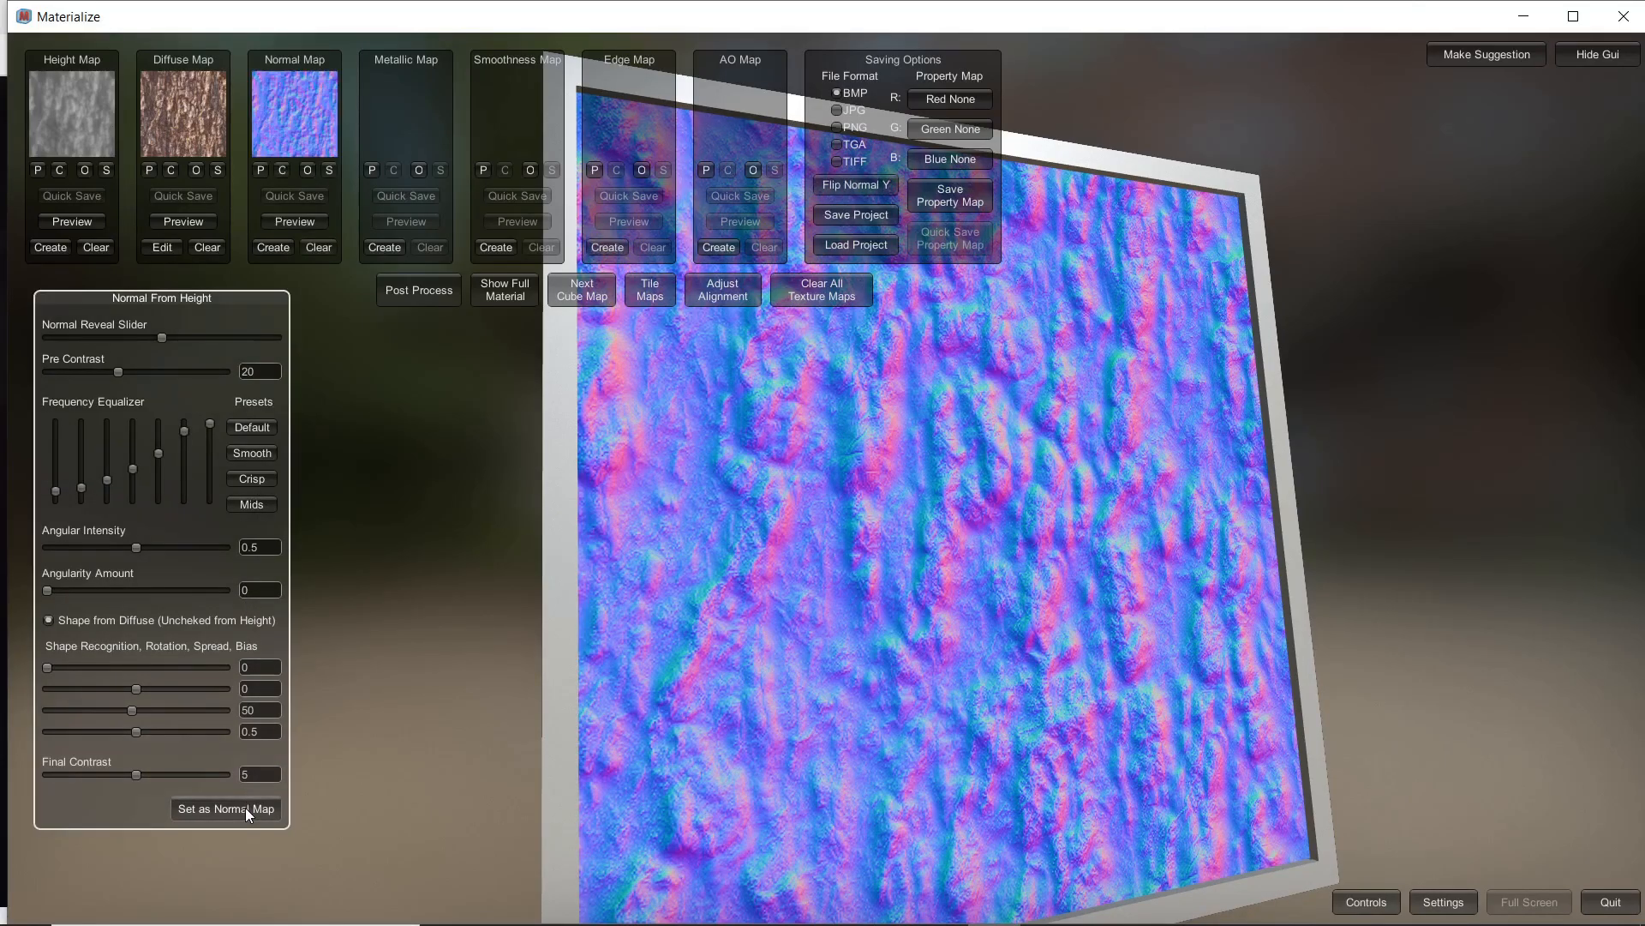
left_click(511, 294)
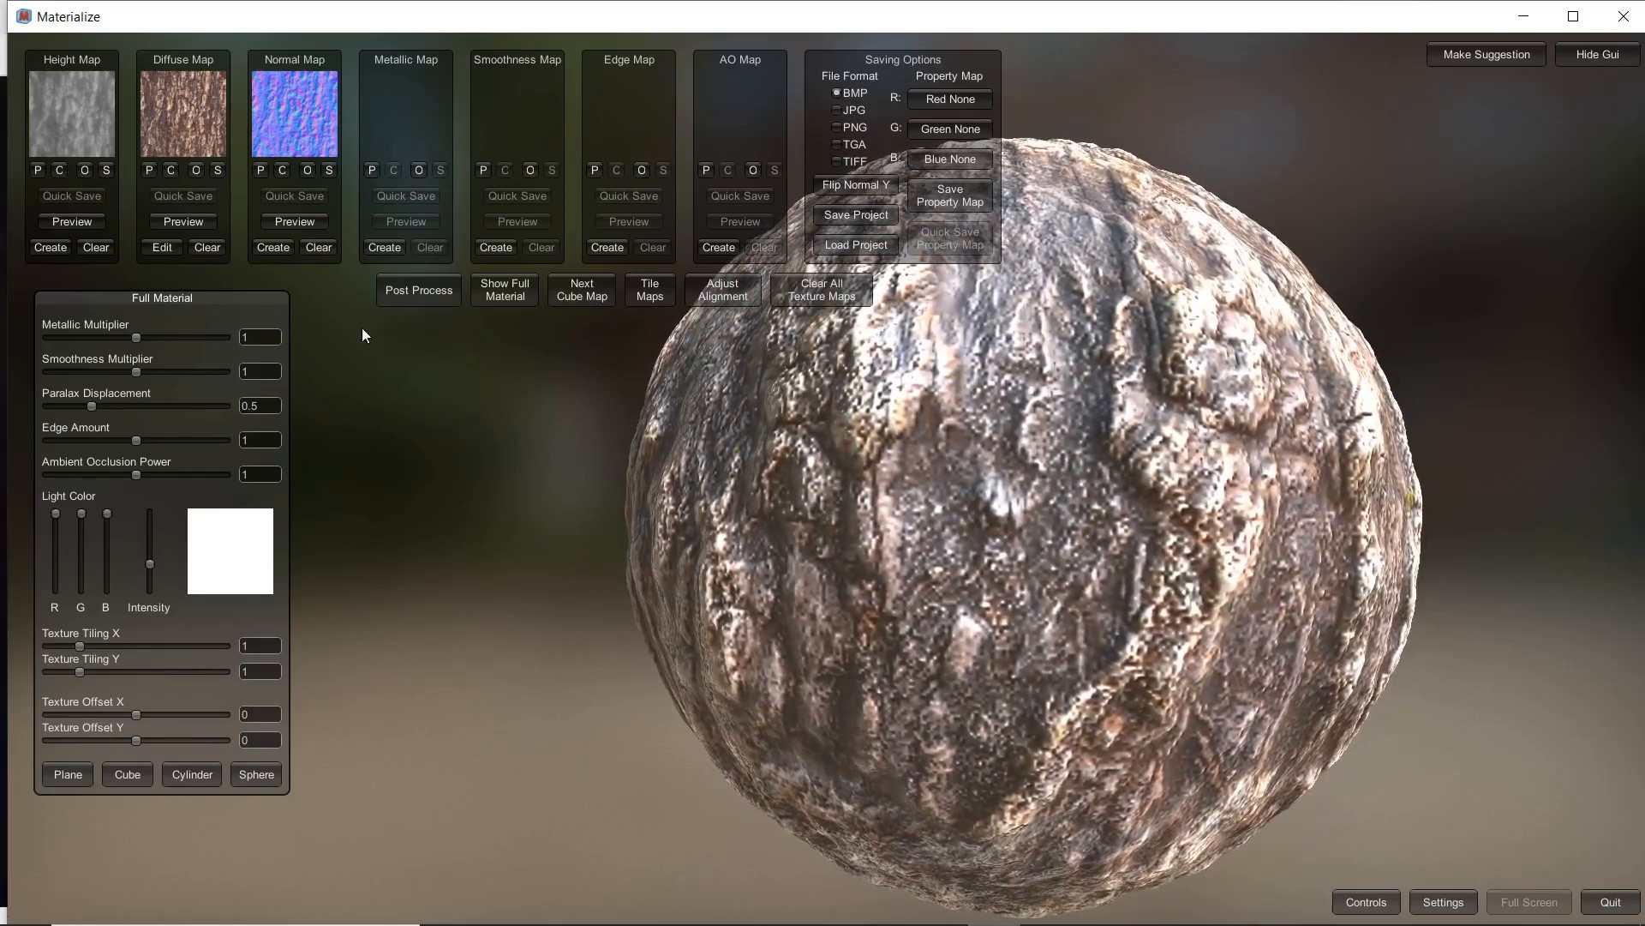
Step: Create the metallic map from the diffuse with High Pass Overlay about 1.19 and Final Contrast about 1.06
left_click(387, 248)
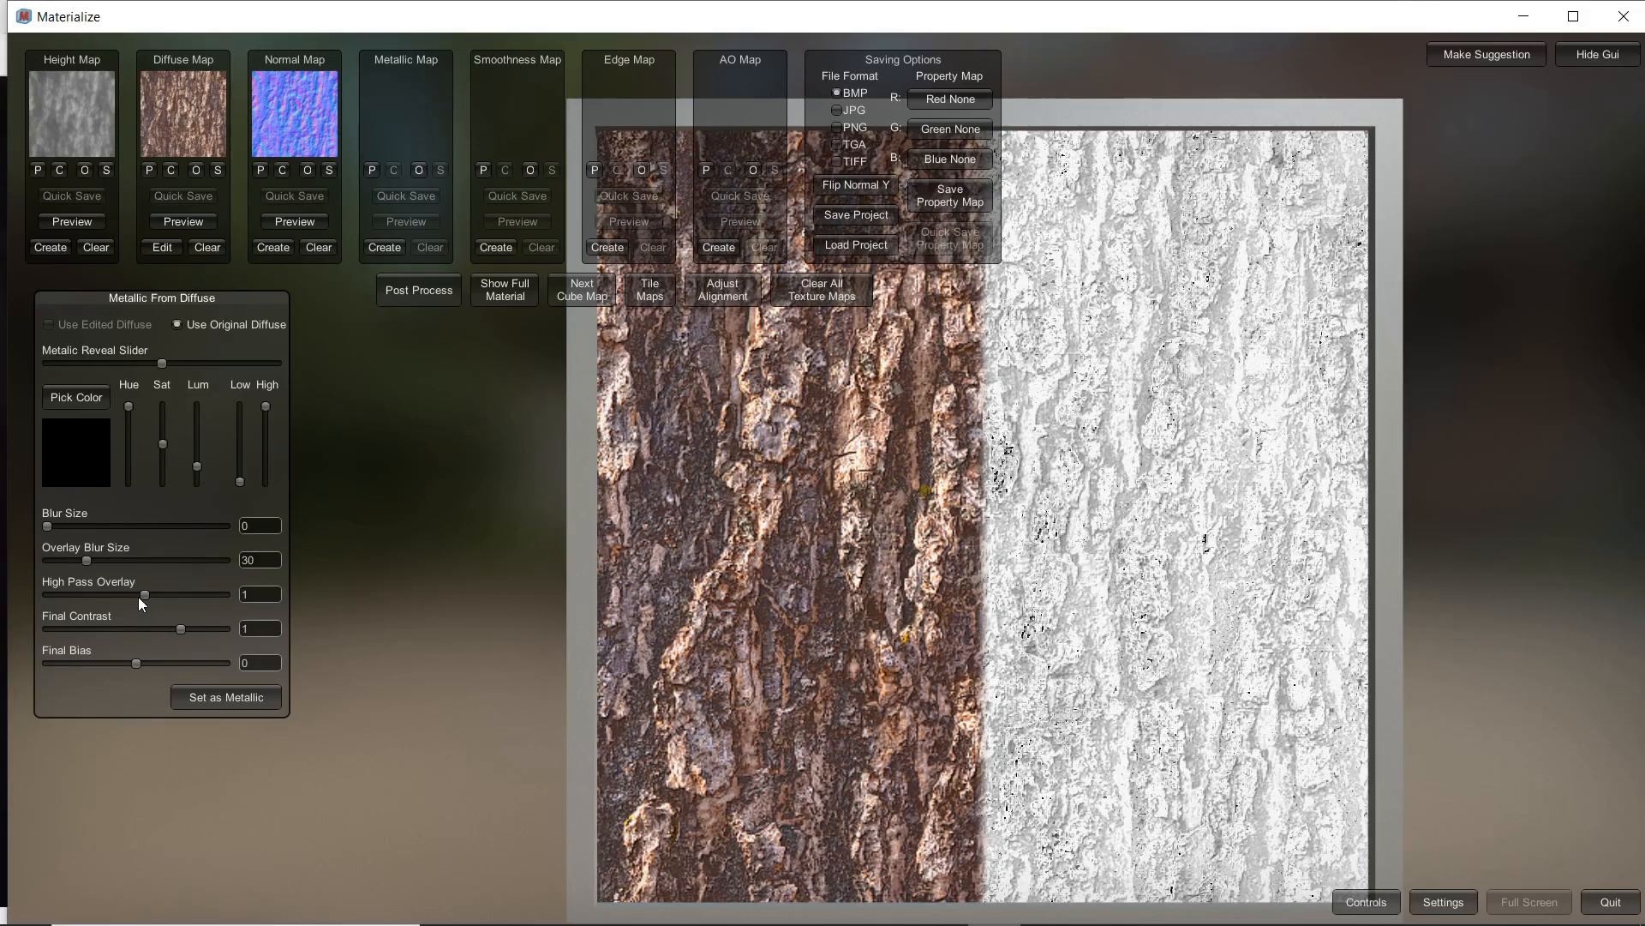
left_click_drag(143, 594, 182, 625)
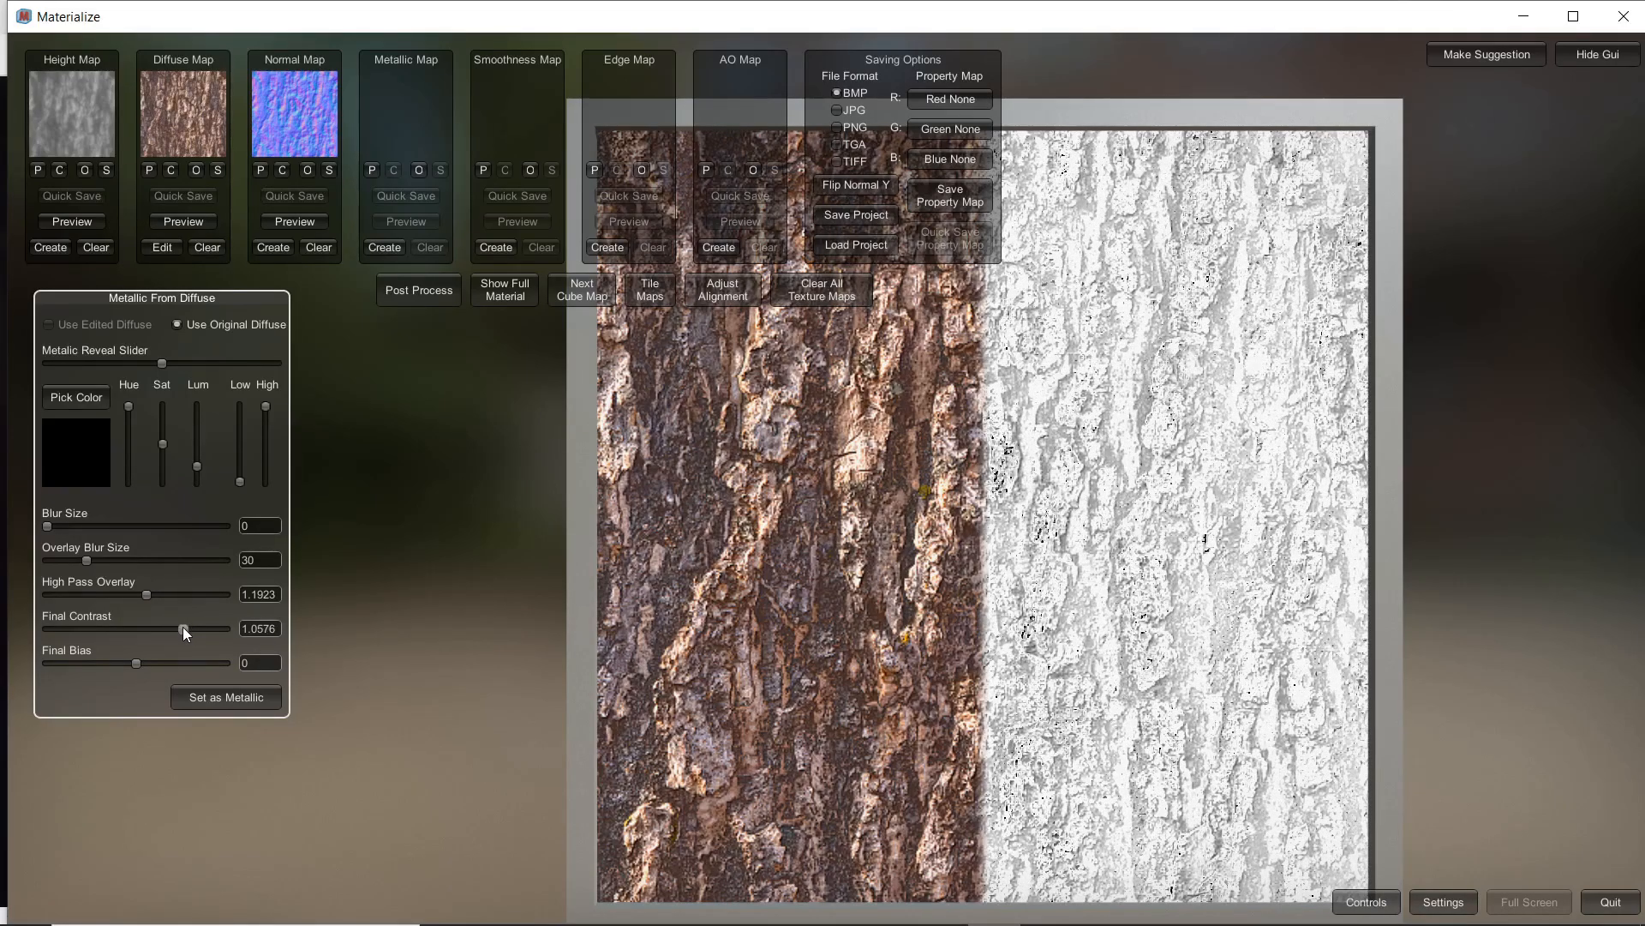
left_click(225, 694)
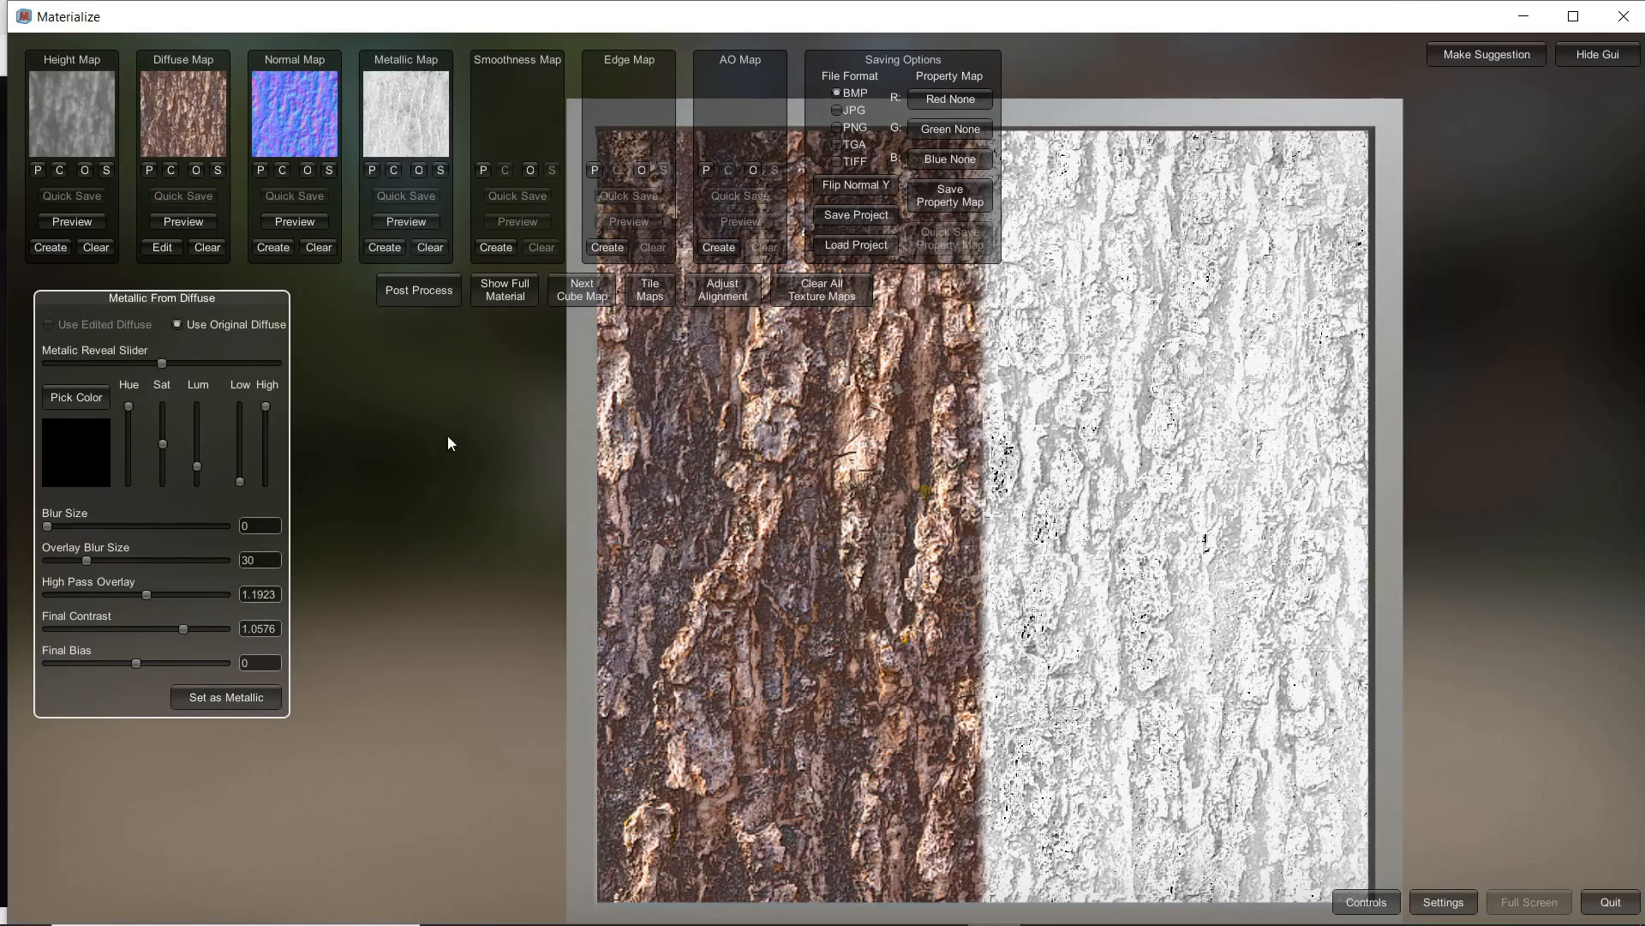
Step: Create the smoothness map from the original diffuse with the default settings and set it
left_click(494, 247)
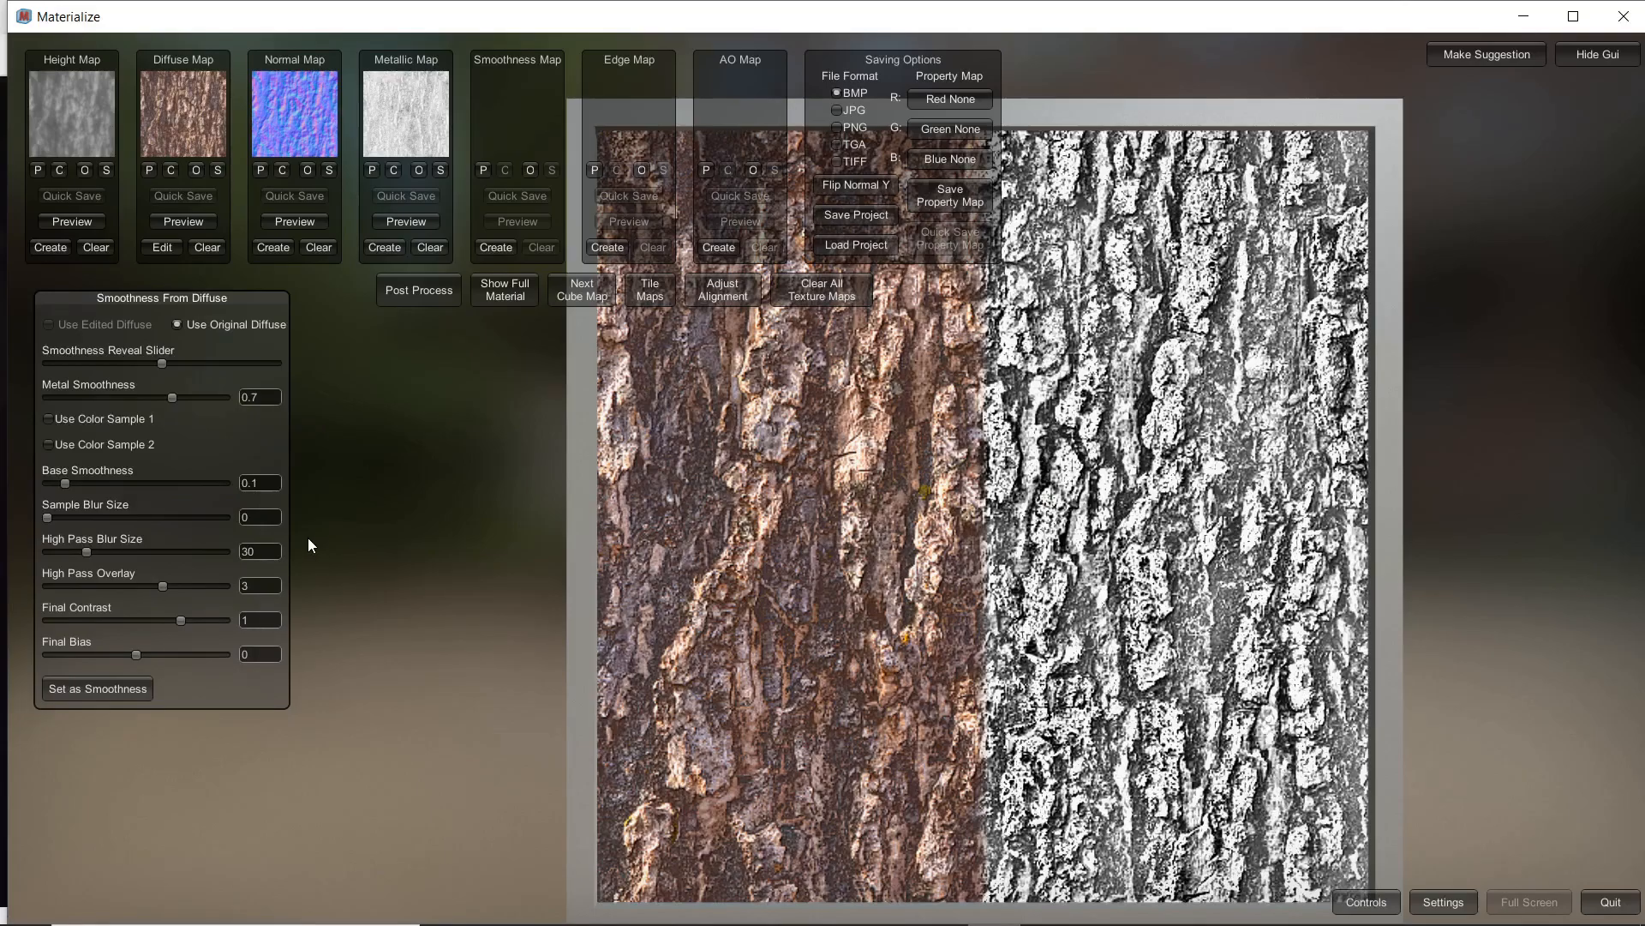
left_click(114, 688)
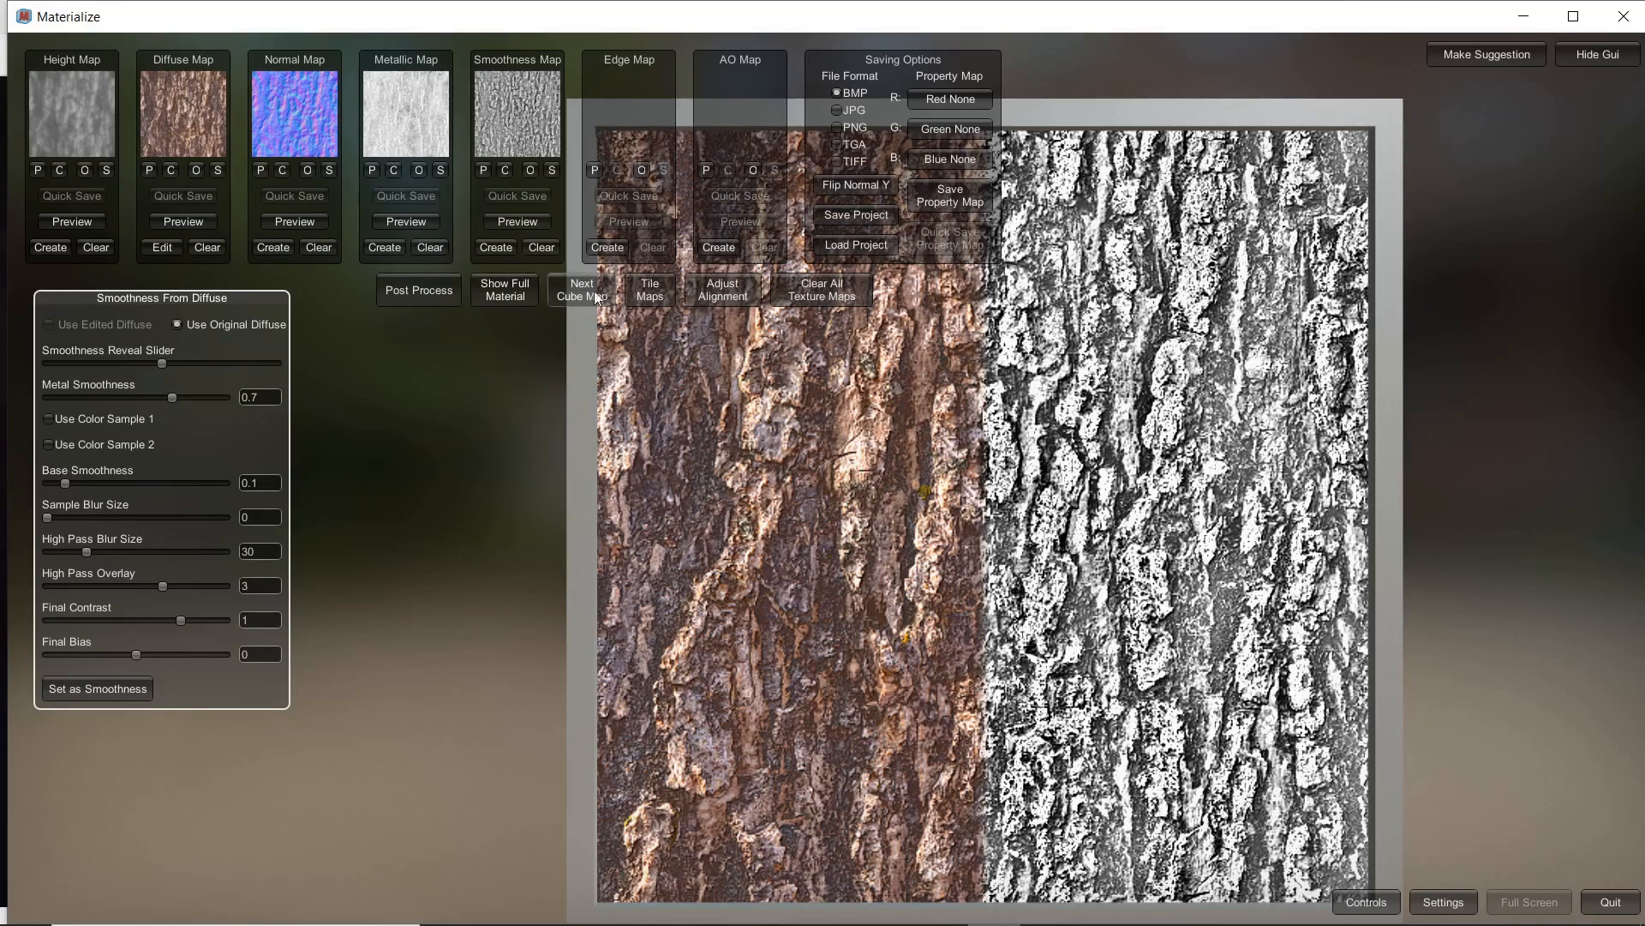
Step: Create the ambient occlusion map with AO Power about 1.71, set it, and preview the full material on the sphere
left_click(718, 249)
right_click_drag(717, 542, 621, 503)
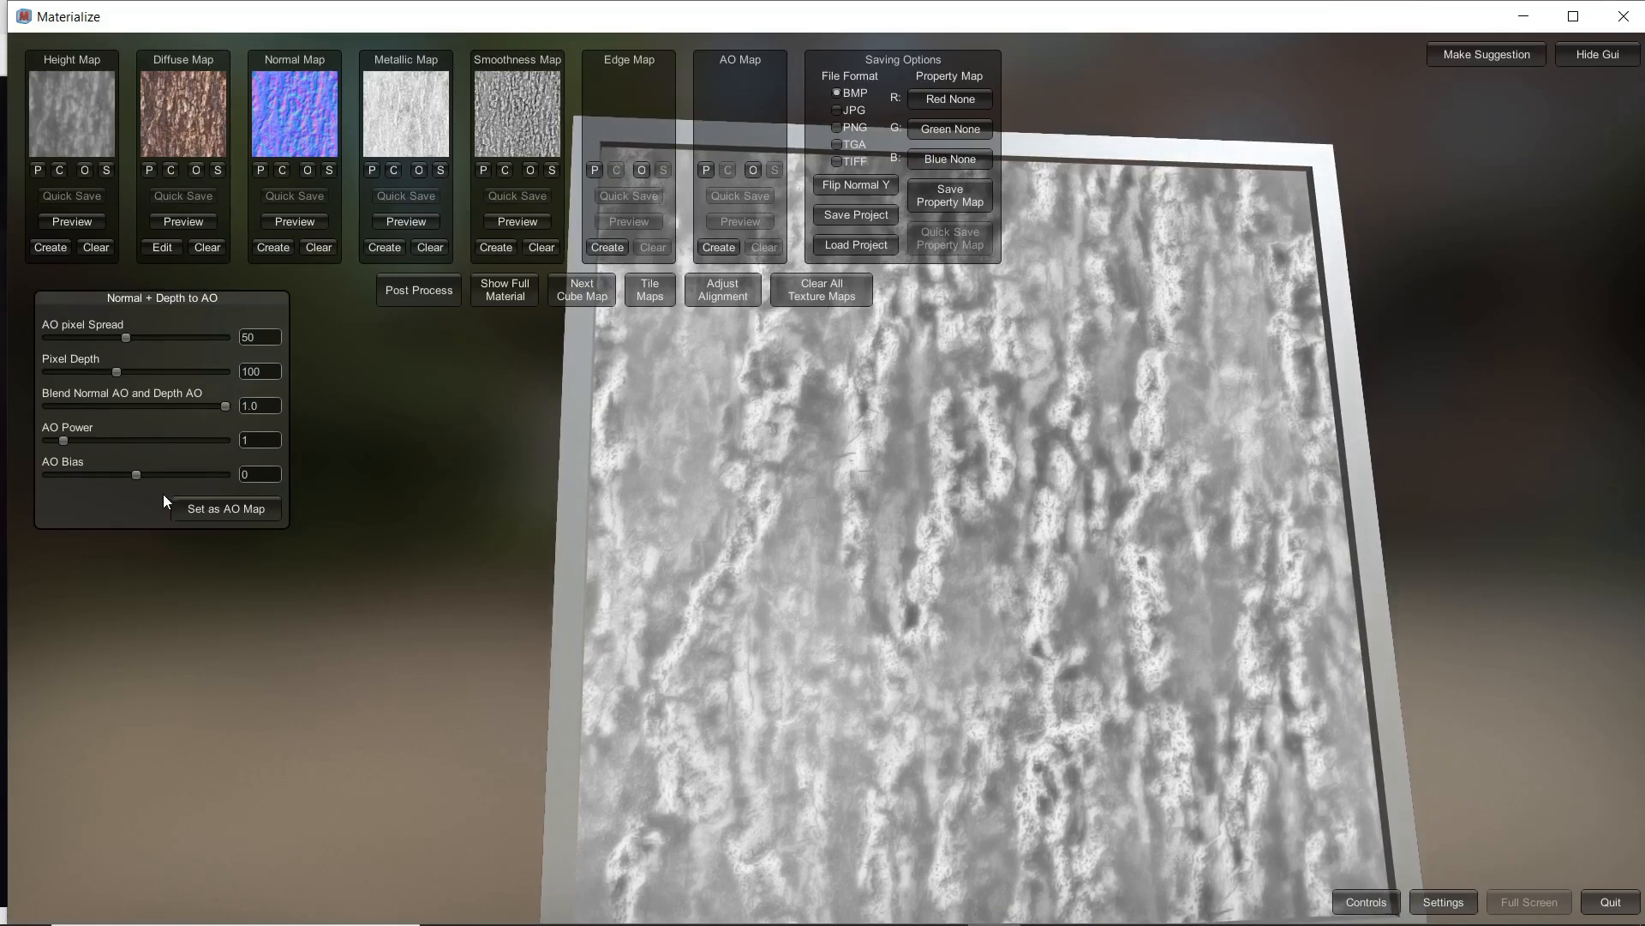
left_click_drag(63, 439, 75, 437)
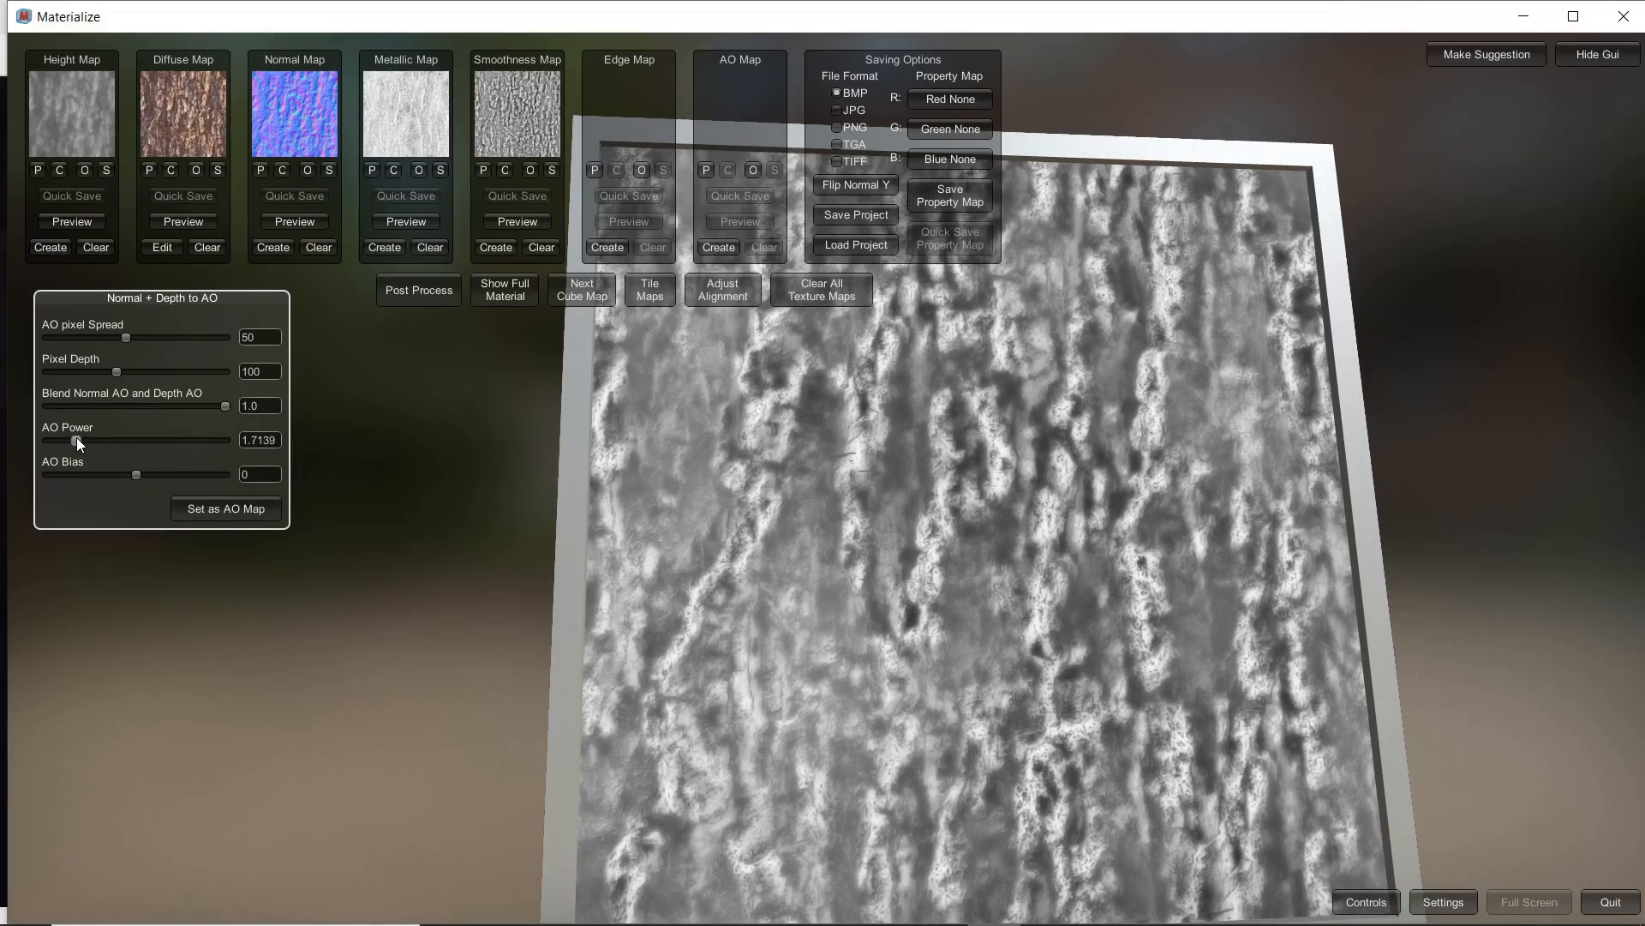
left_click(214, 505)
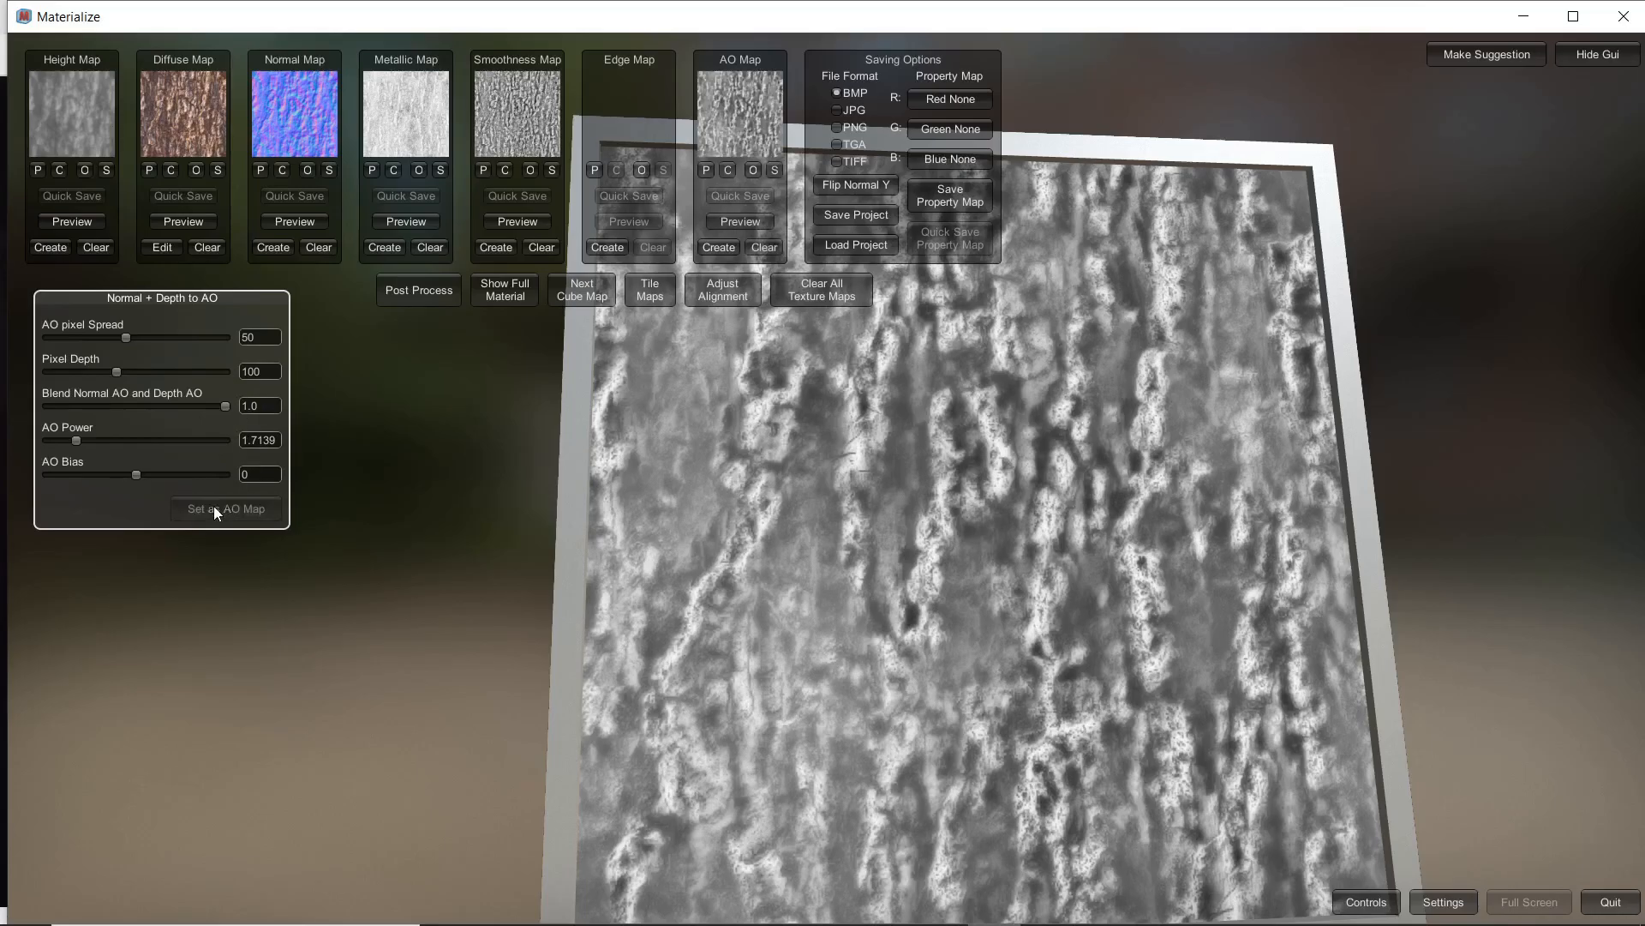
left_click(504, 297)
right_click_drag(823, 538, 691, 496)
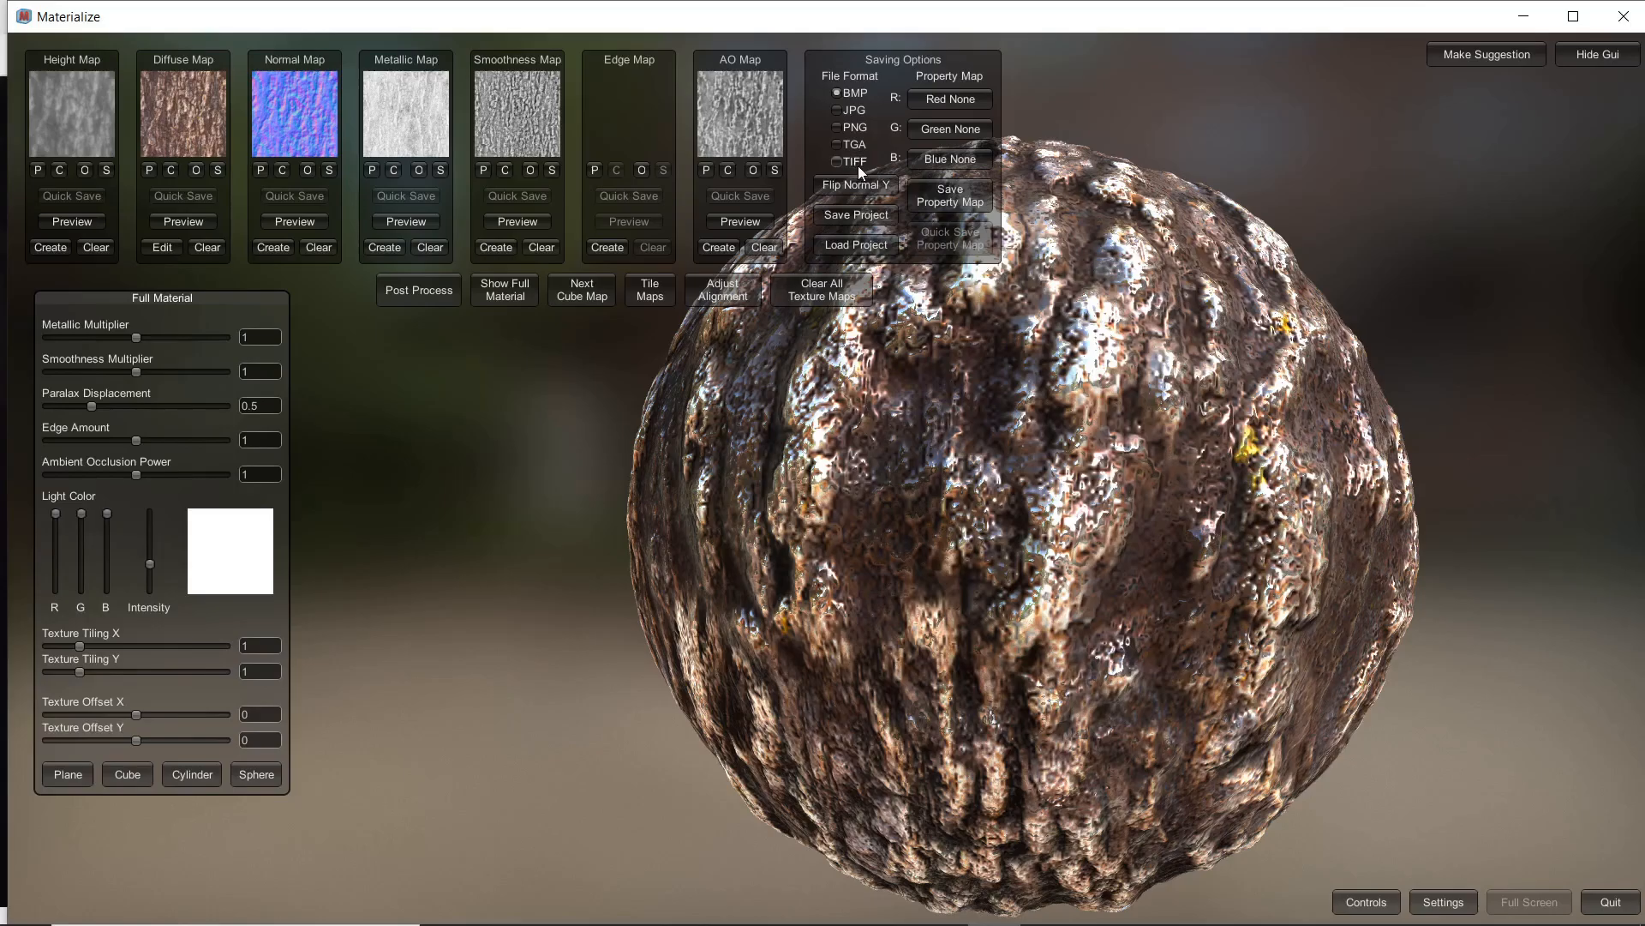
Step: Choose JPG as the saving format, view the property map save dialog without saving, and show the full material again
left_click(844, 111)
left_click(949, 198)
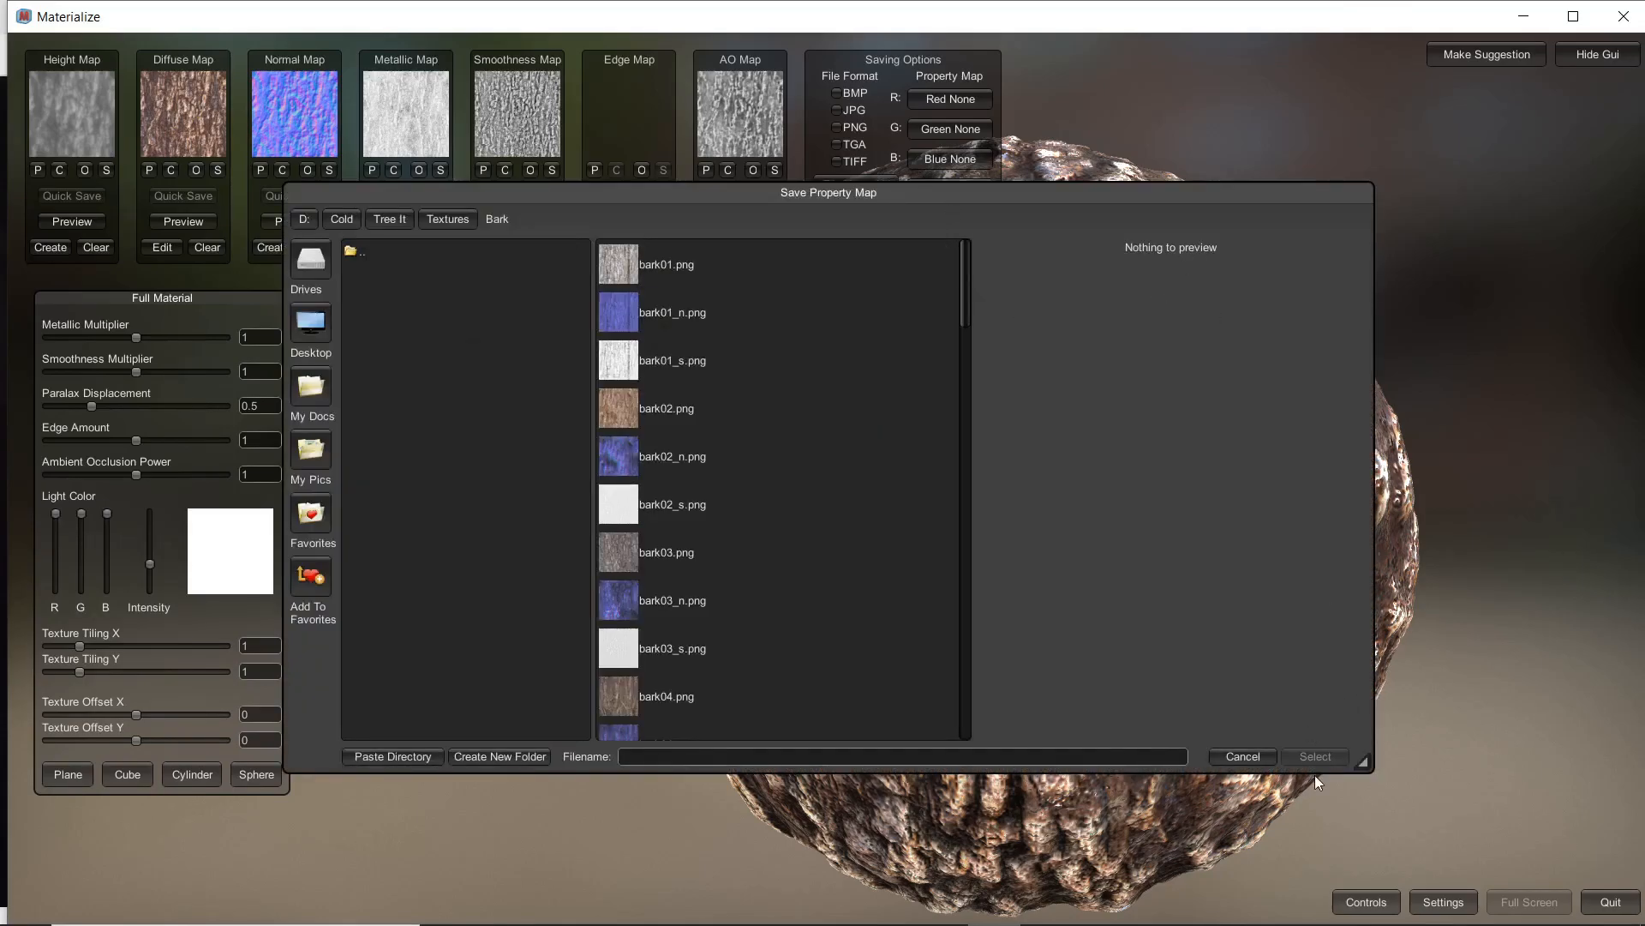
left_click(1256, 759)
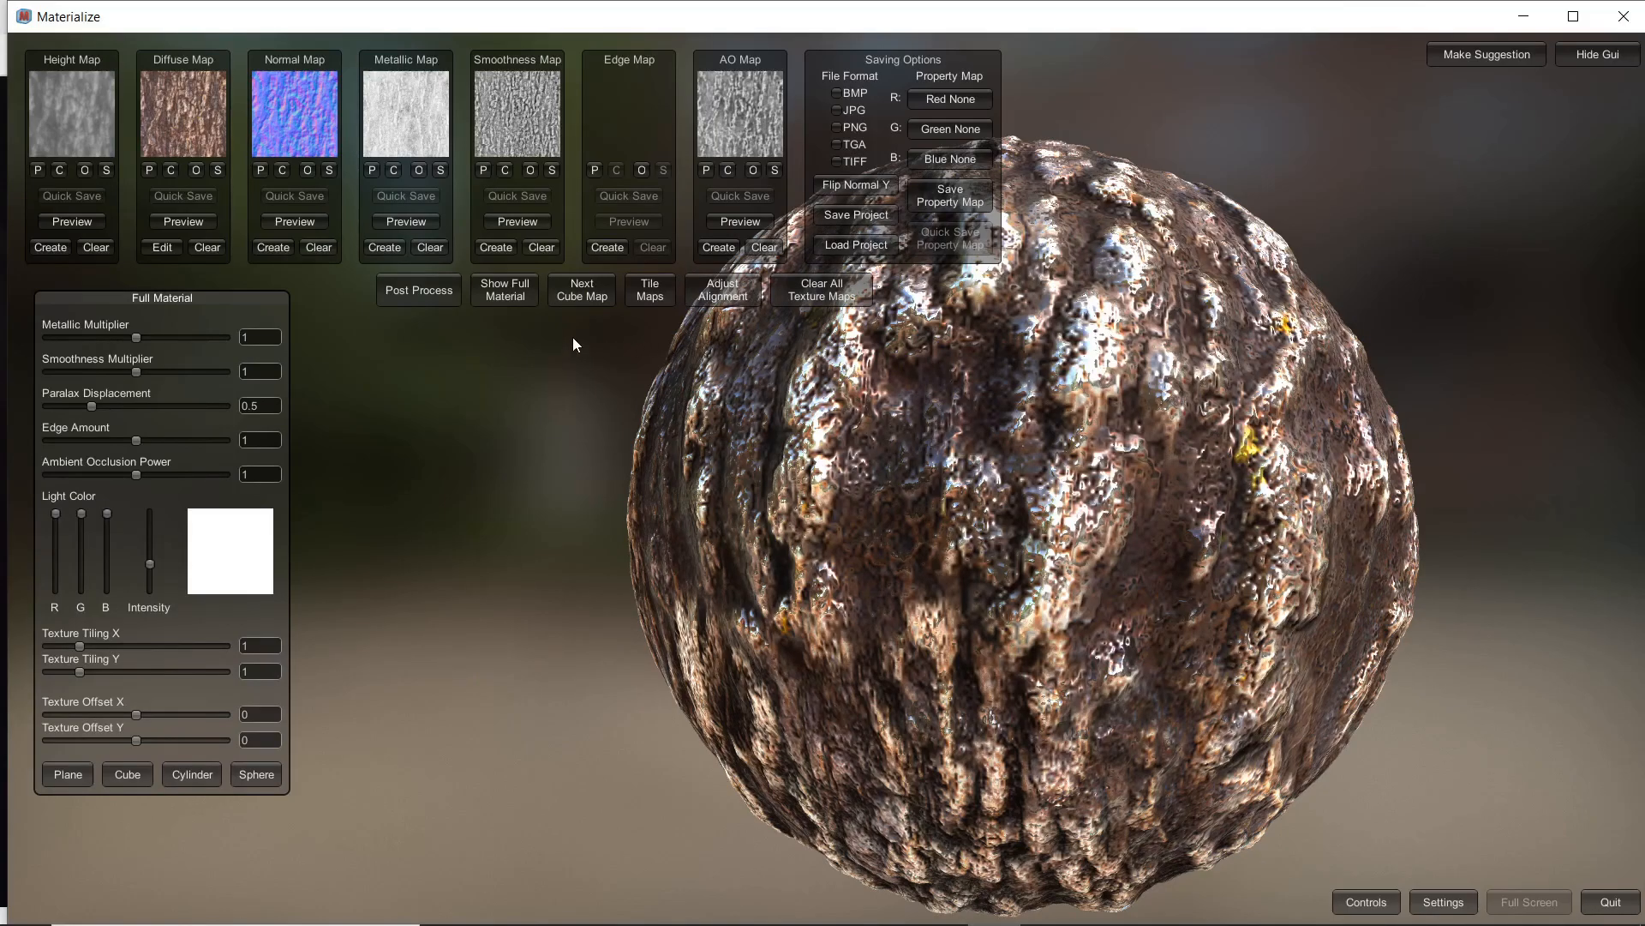
left_click(510, 289)
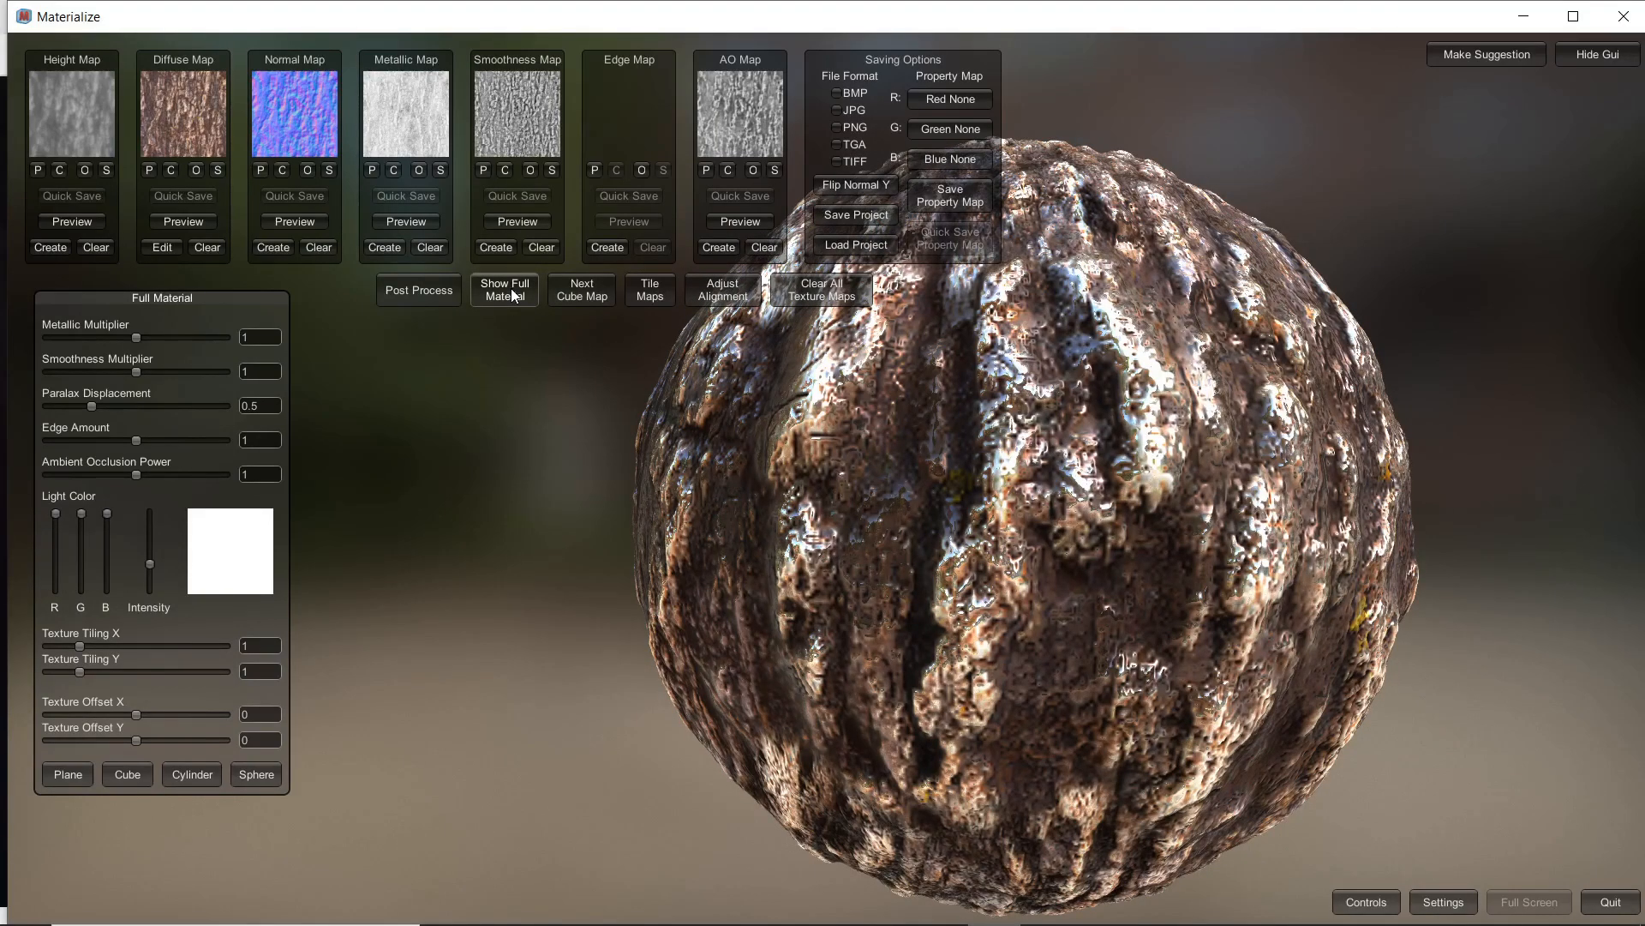
Step: Set the post-process Bloom Threshold to about 0.32 and Bloom Amount to about 1.42, and close the post-process settings
left_click(402, 297)
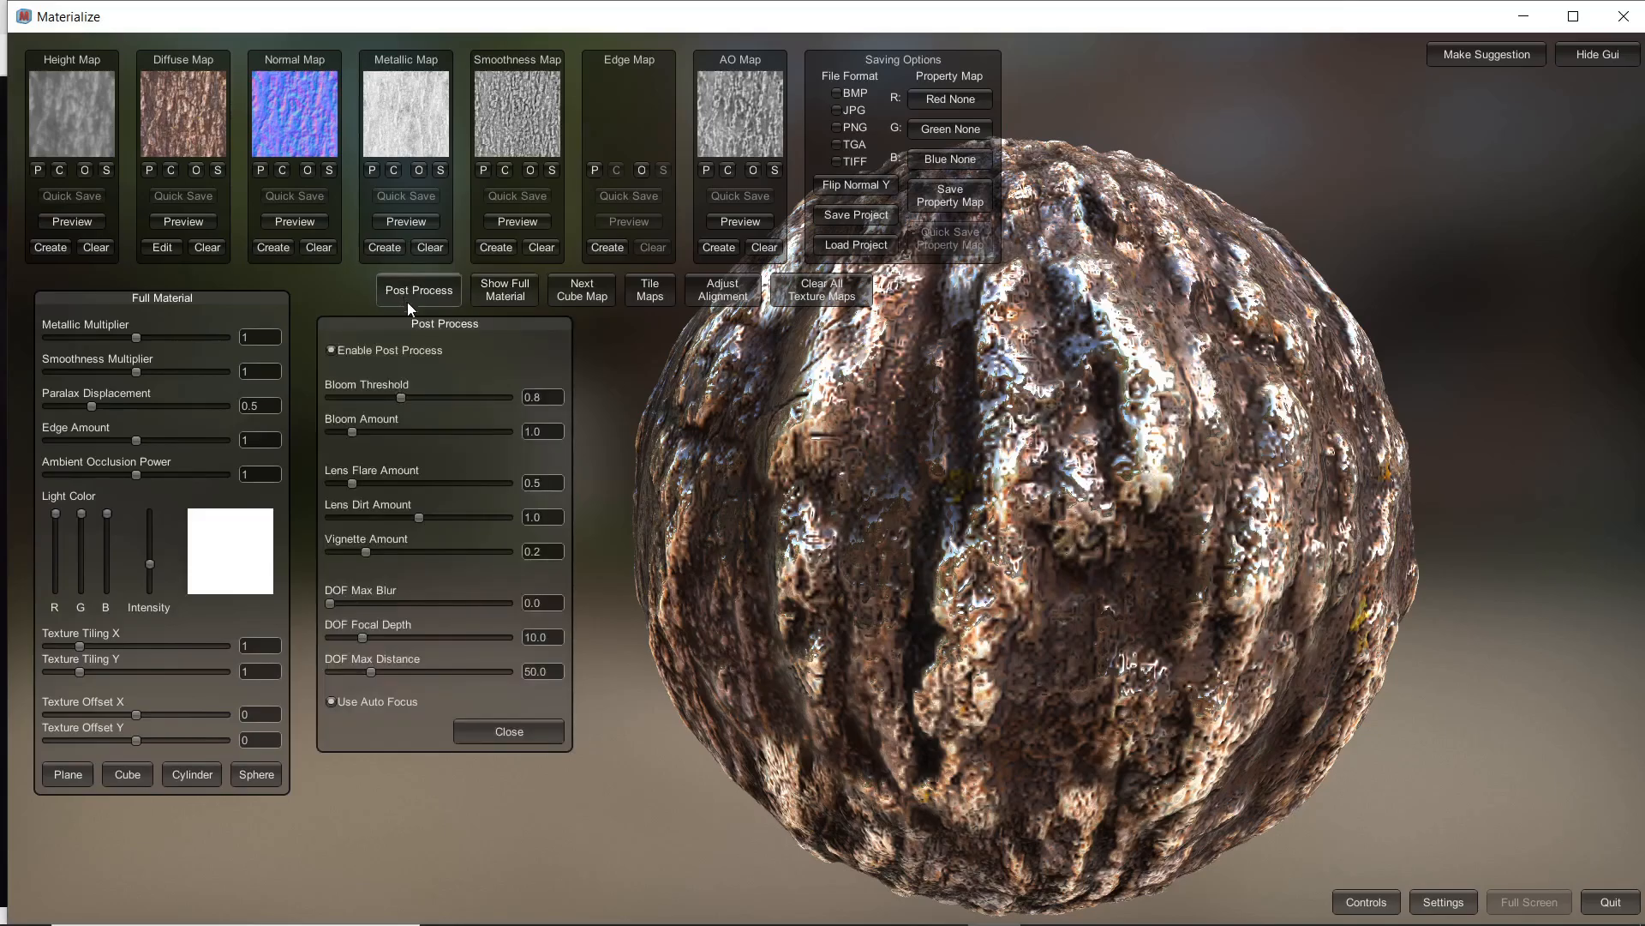
left_click_drag(405, 396, 365, 434)
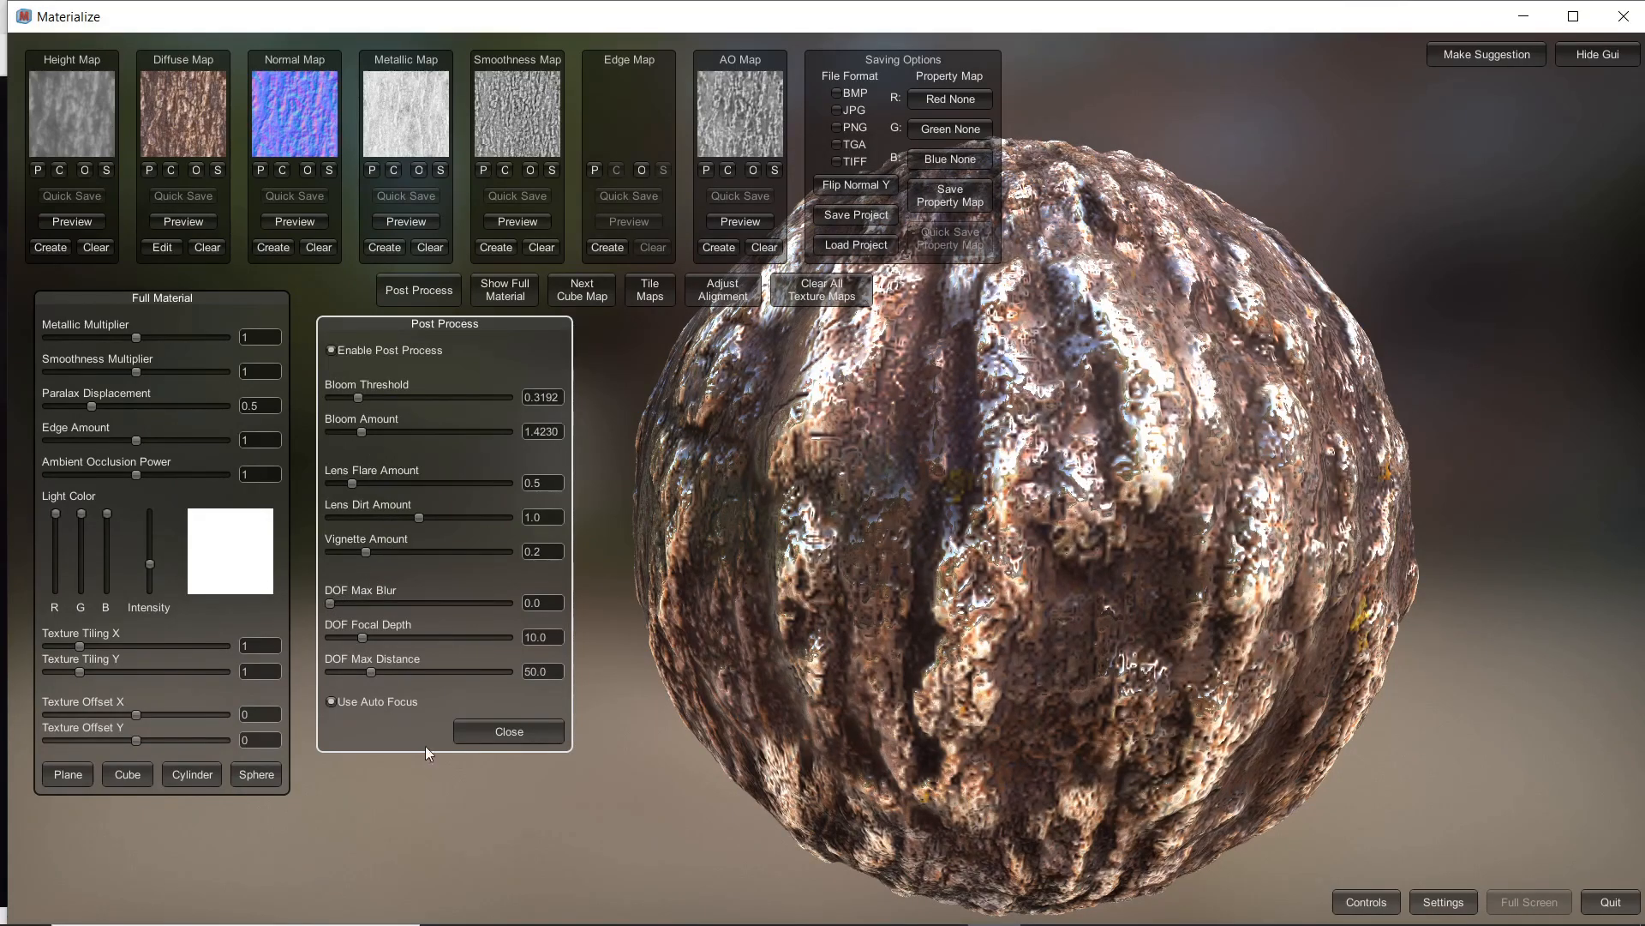
left_click(502, 734)
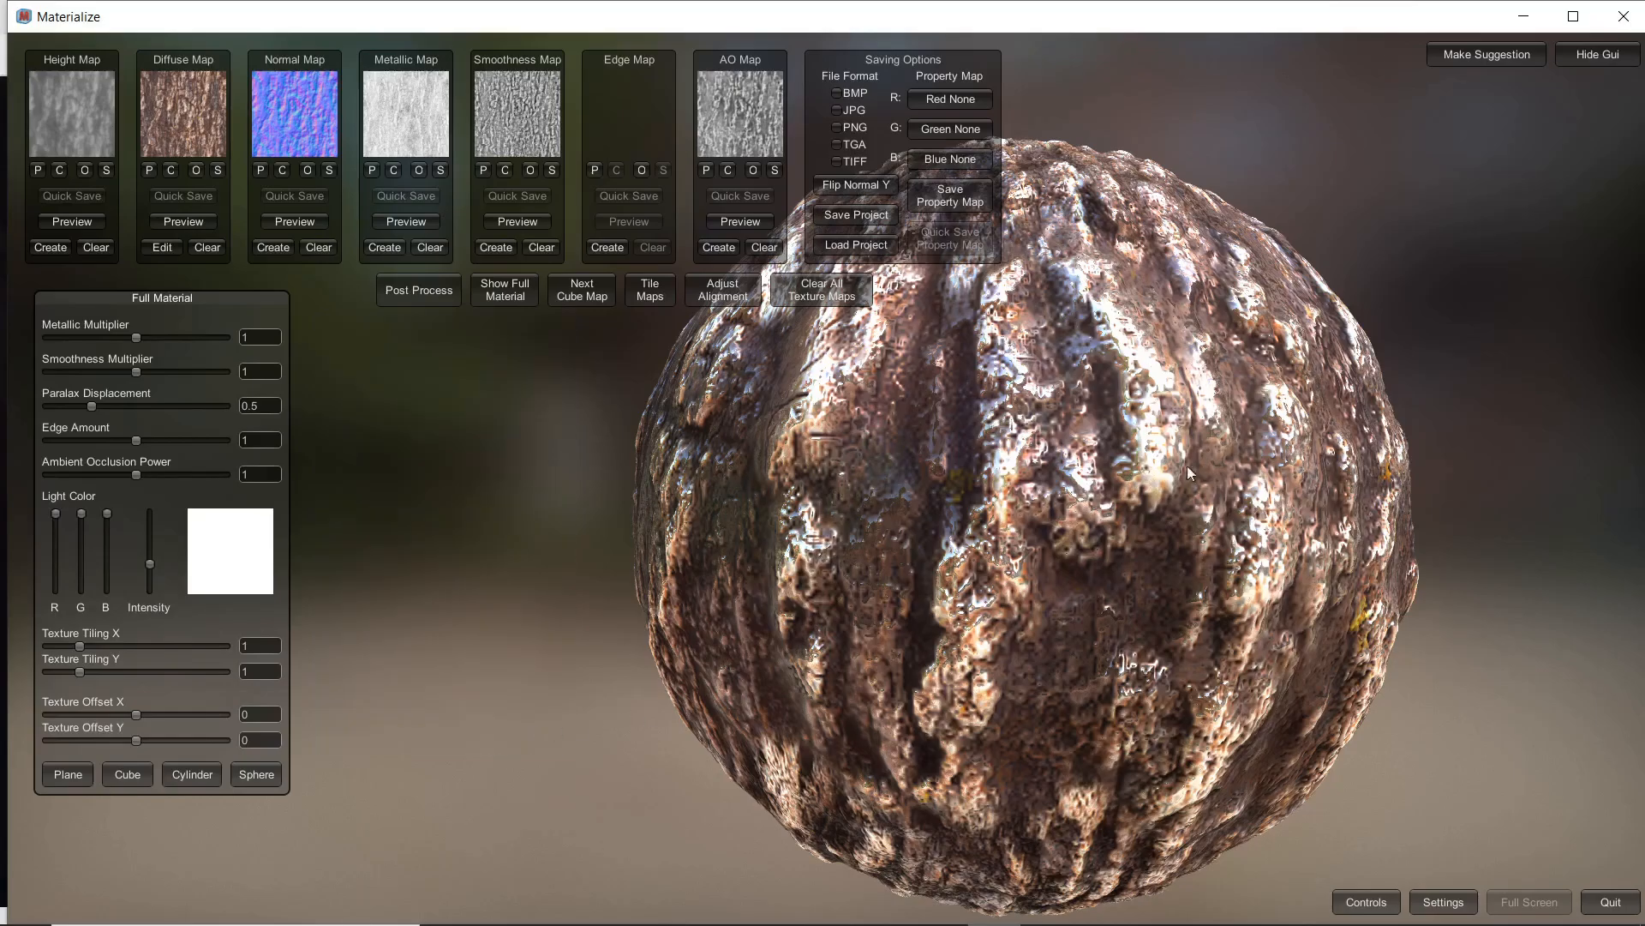
Step: Hide the interface to inspect the bark sphere from another angle, and bring the interface back
left_click(1597, 56)
left_click_drag(954, 485, 542, 475)
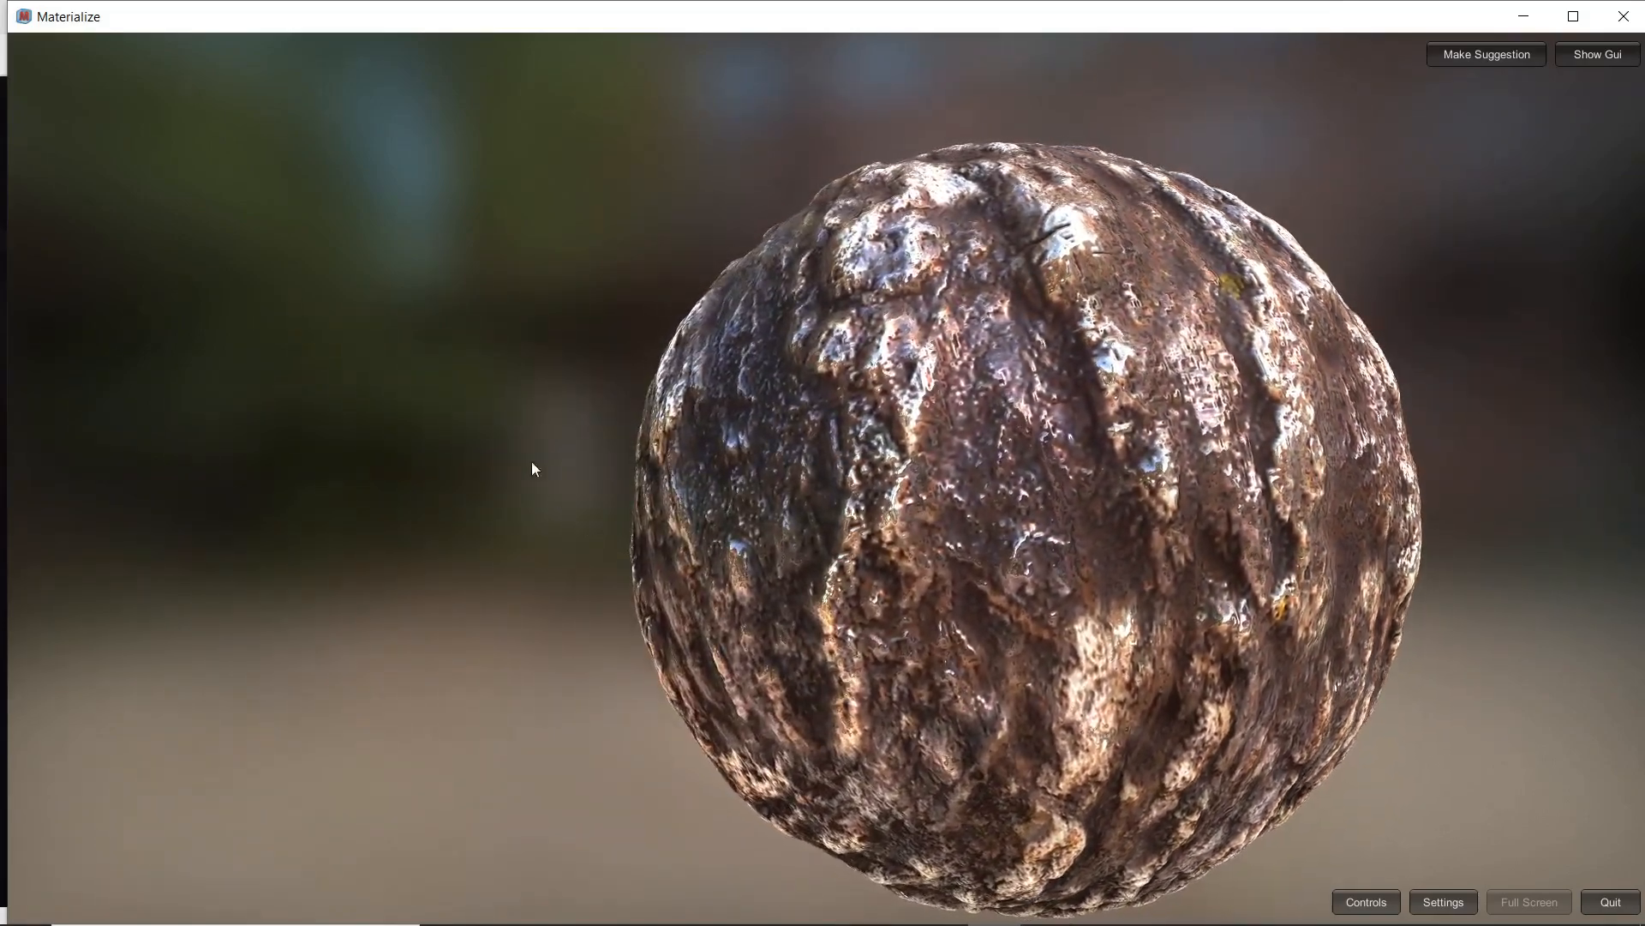
left_click(1627, 56)
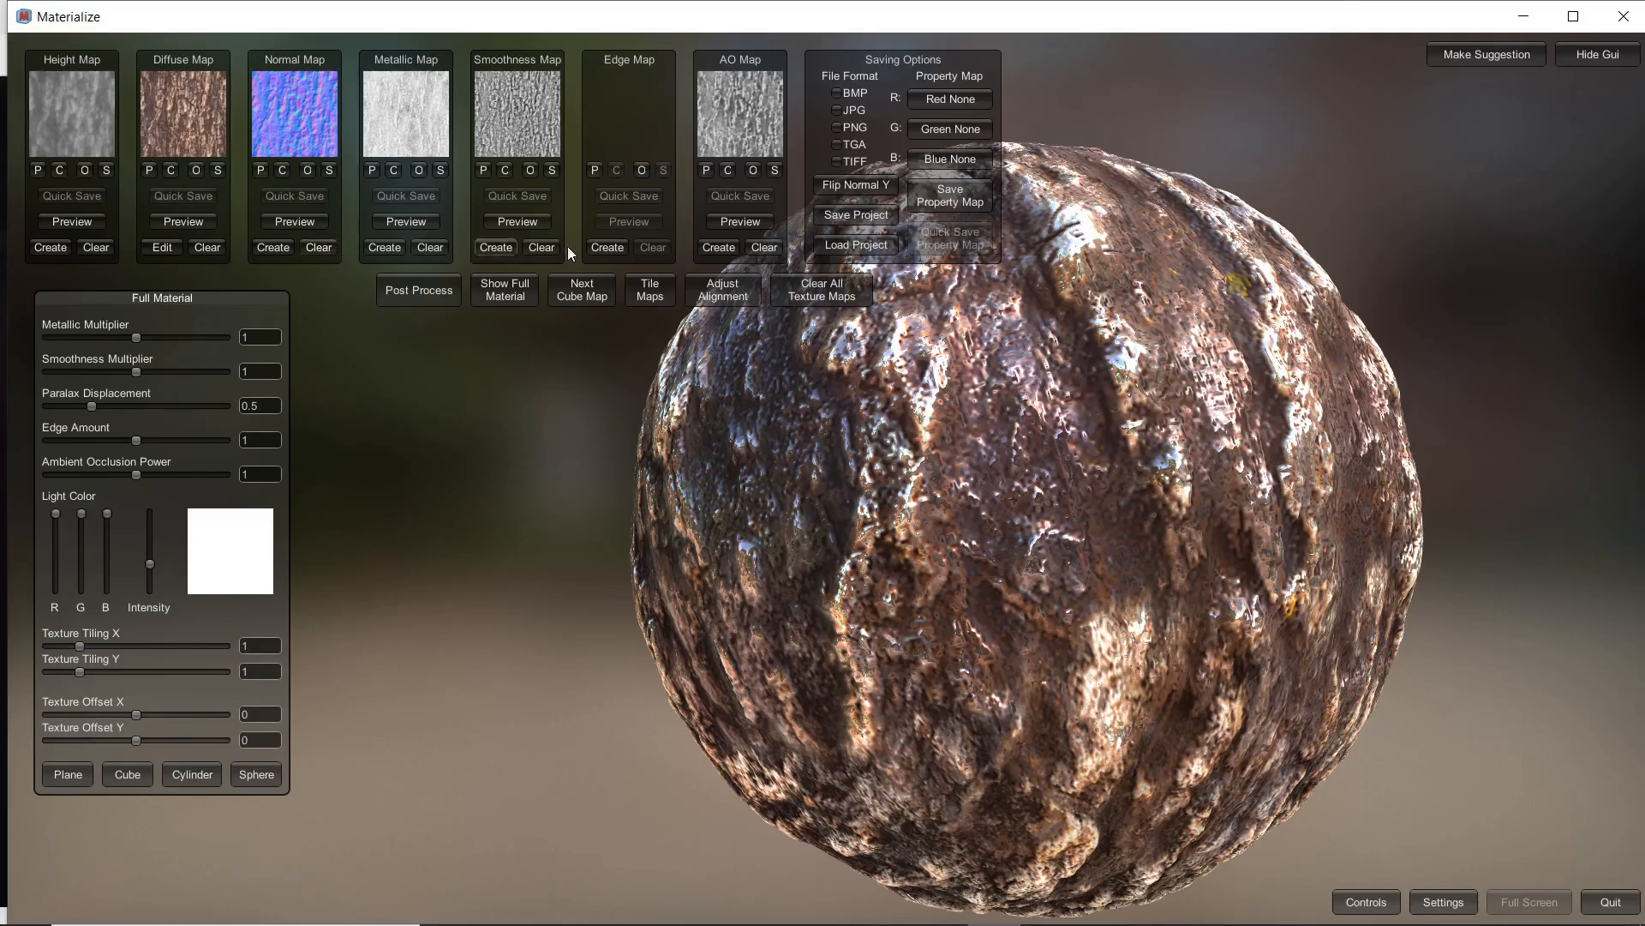
Step: Clear the AO, smoothness, metallic, normal and height maps, keeping only the diffuse map
left_click(765, 247)
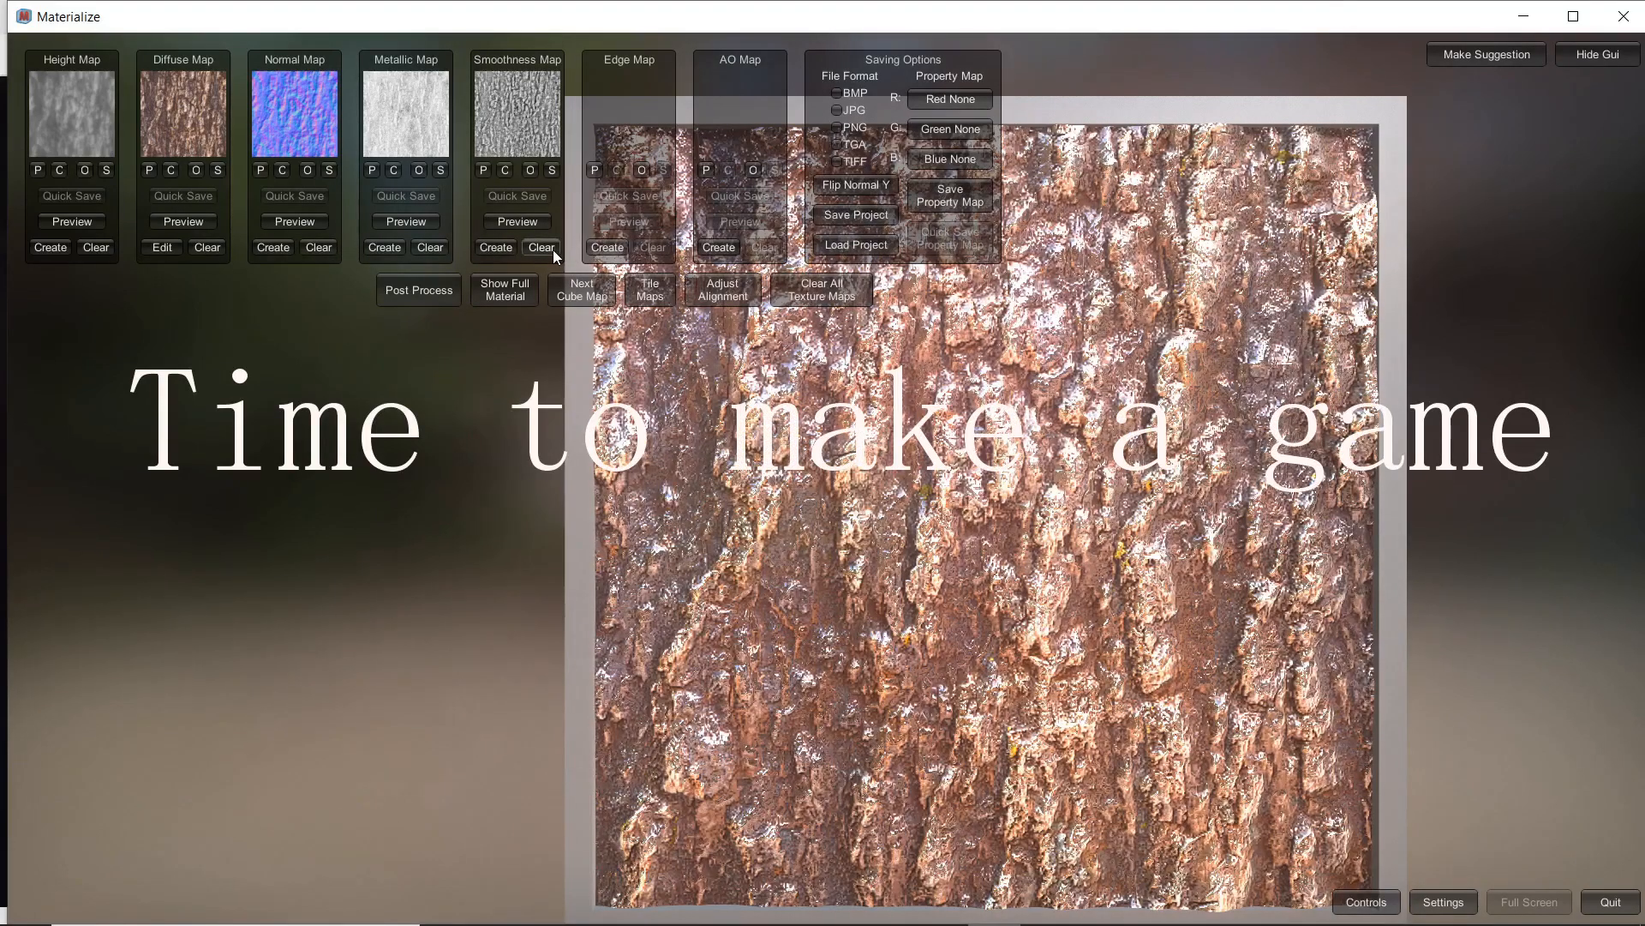
left_click(548, 248)
left_click(429, 247)
left_click(321, 252)
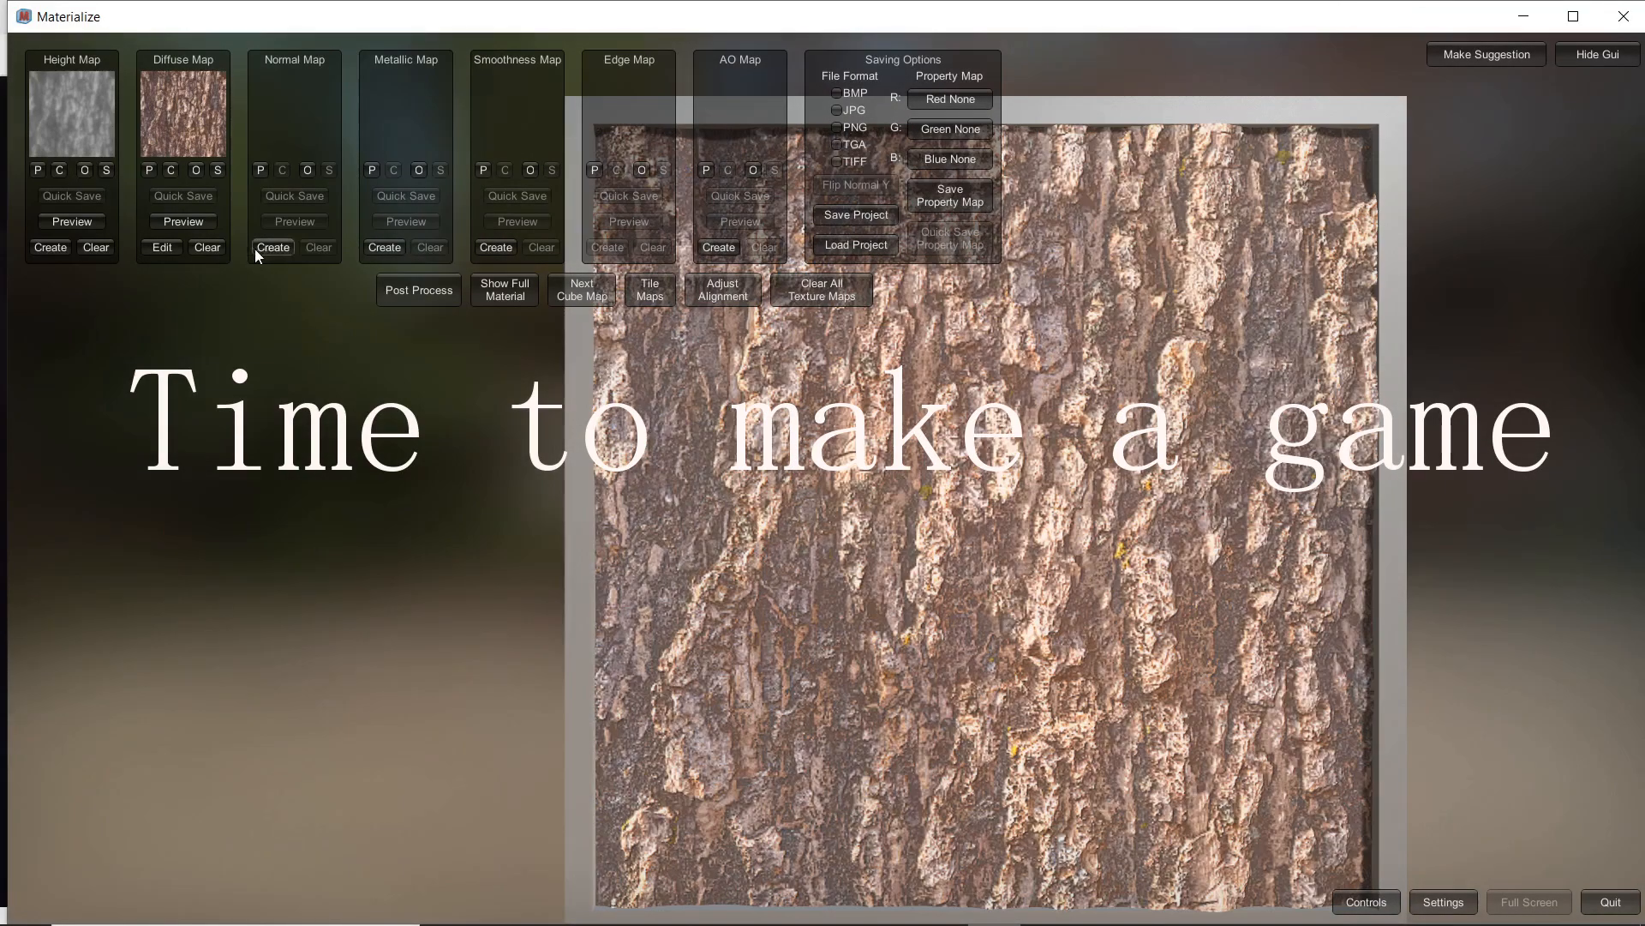
left_click(100, 245)
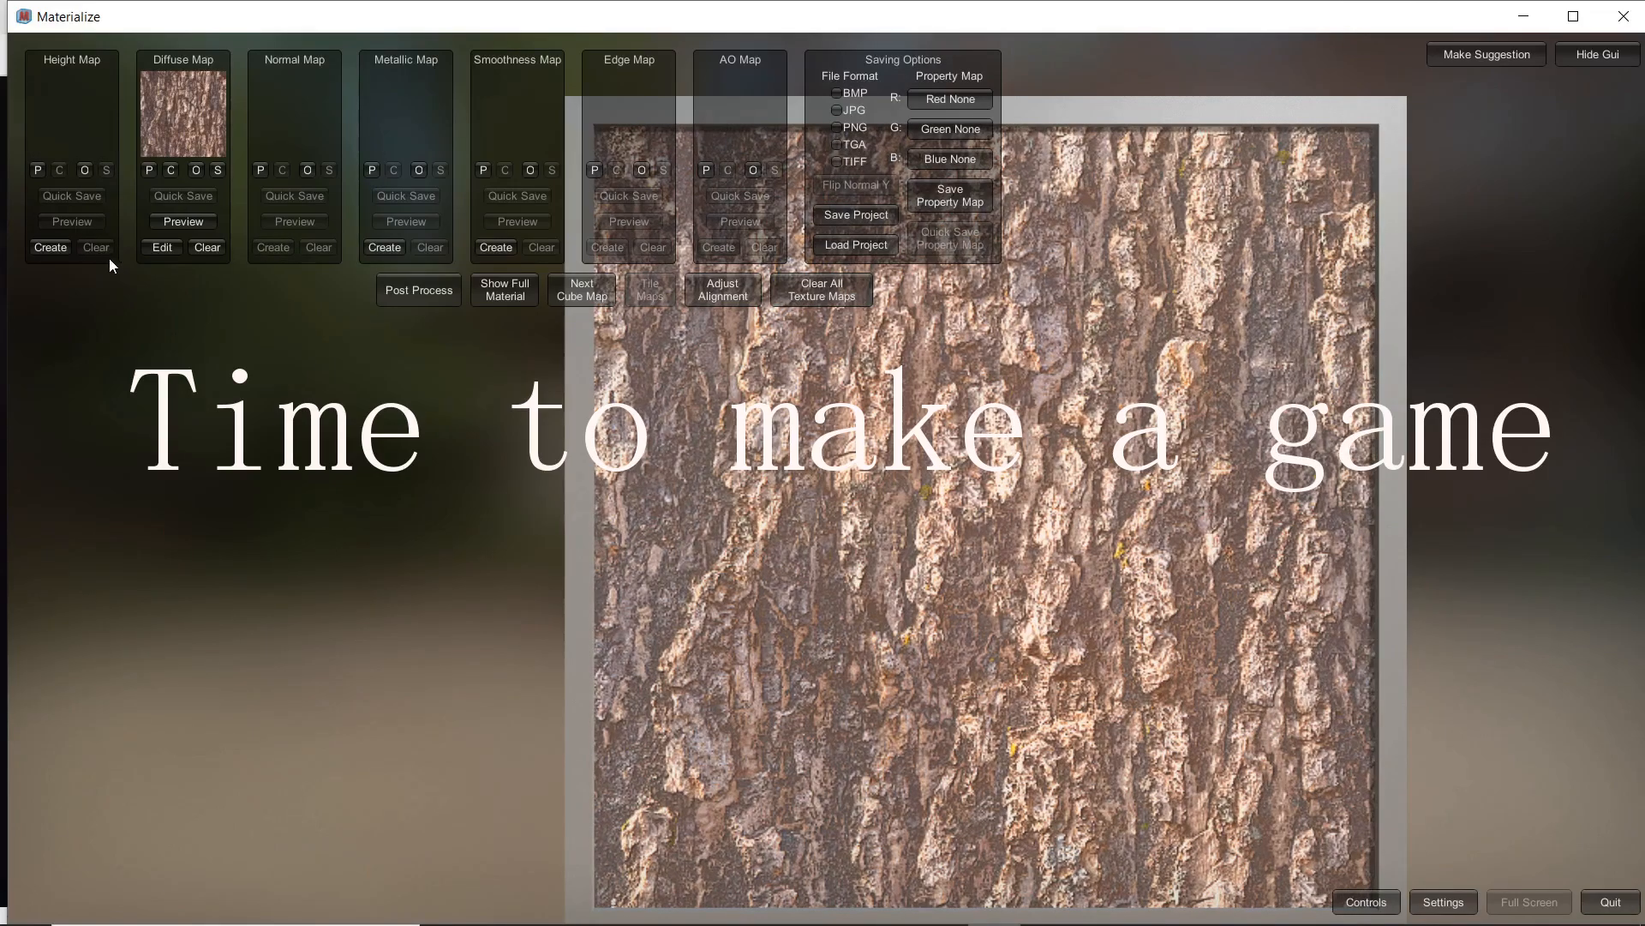
Step: Preview the diffuse-only full material on the sphere with the interface hidden, and restore the interface
left_click(505, 291)
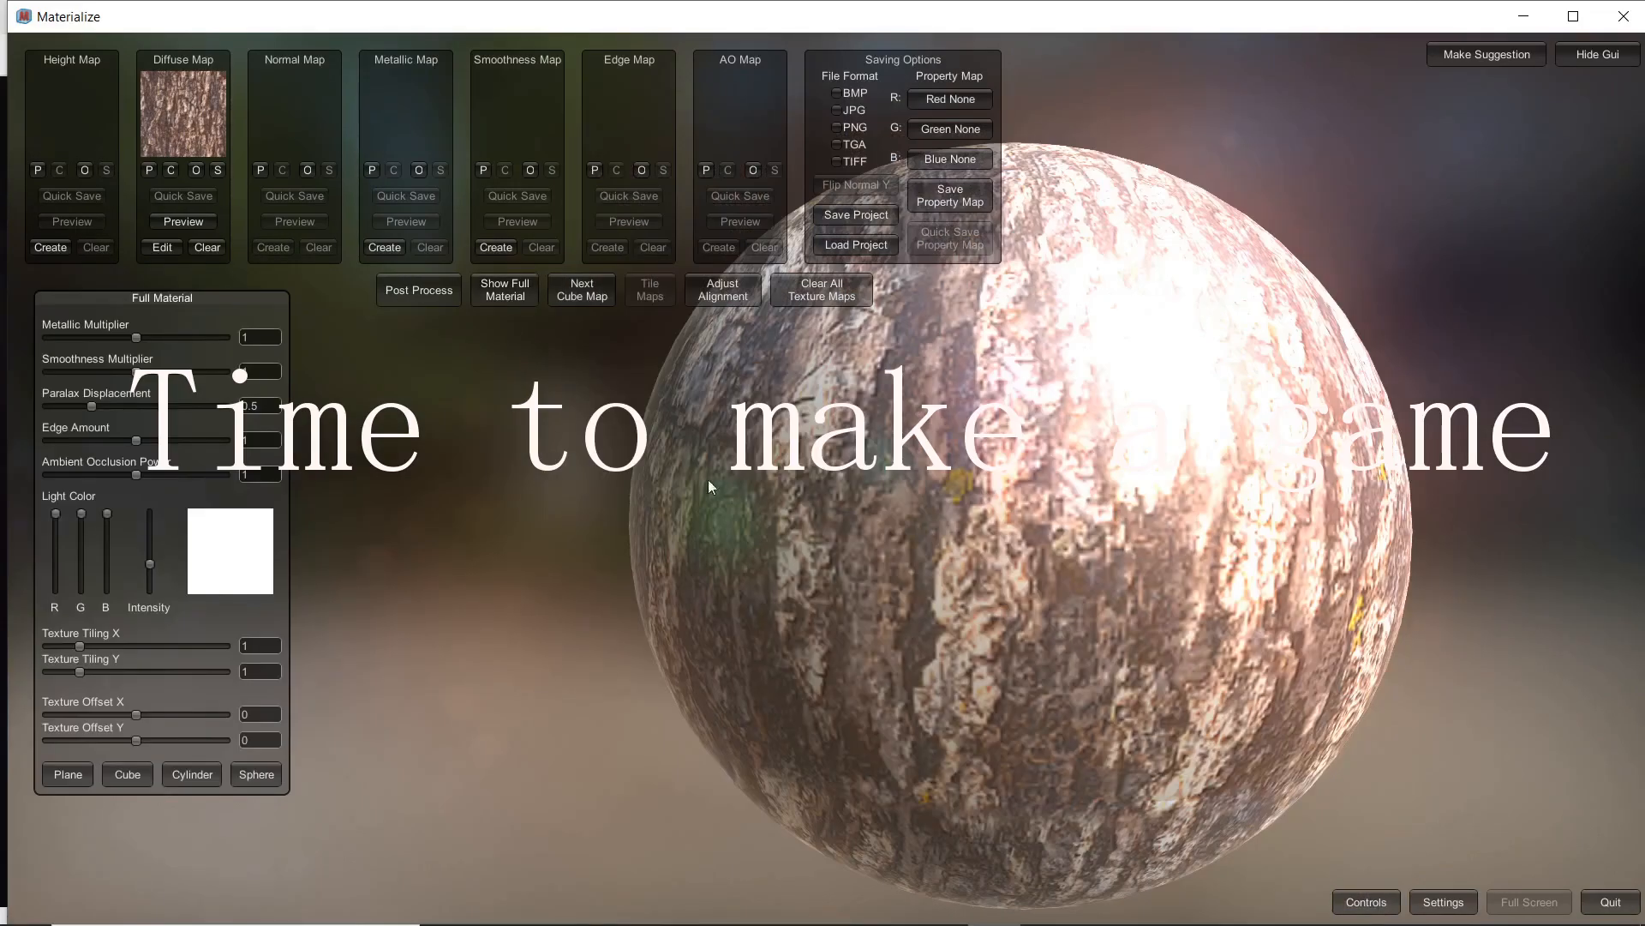
left_click(1589, 59)
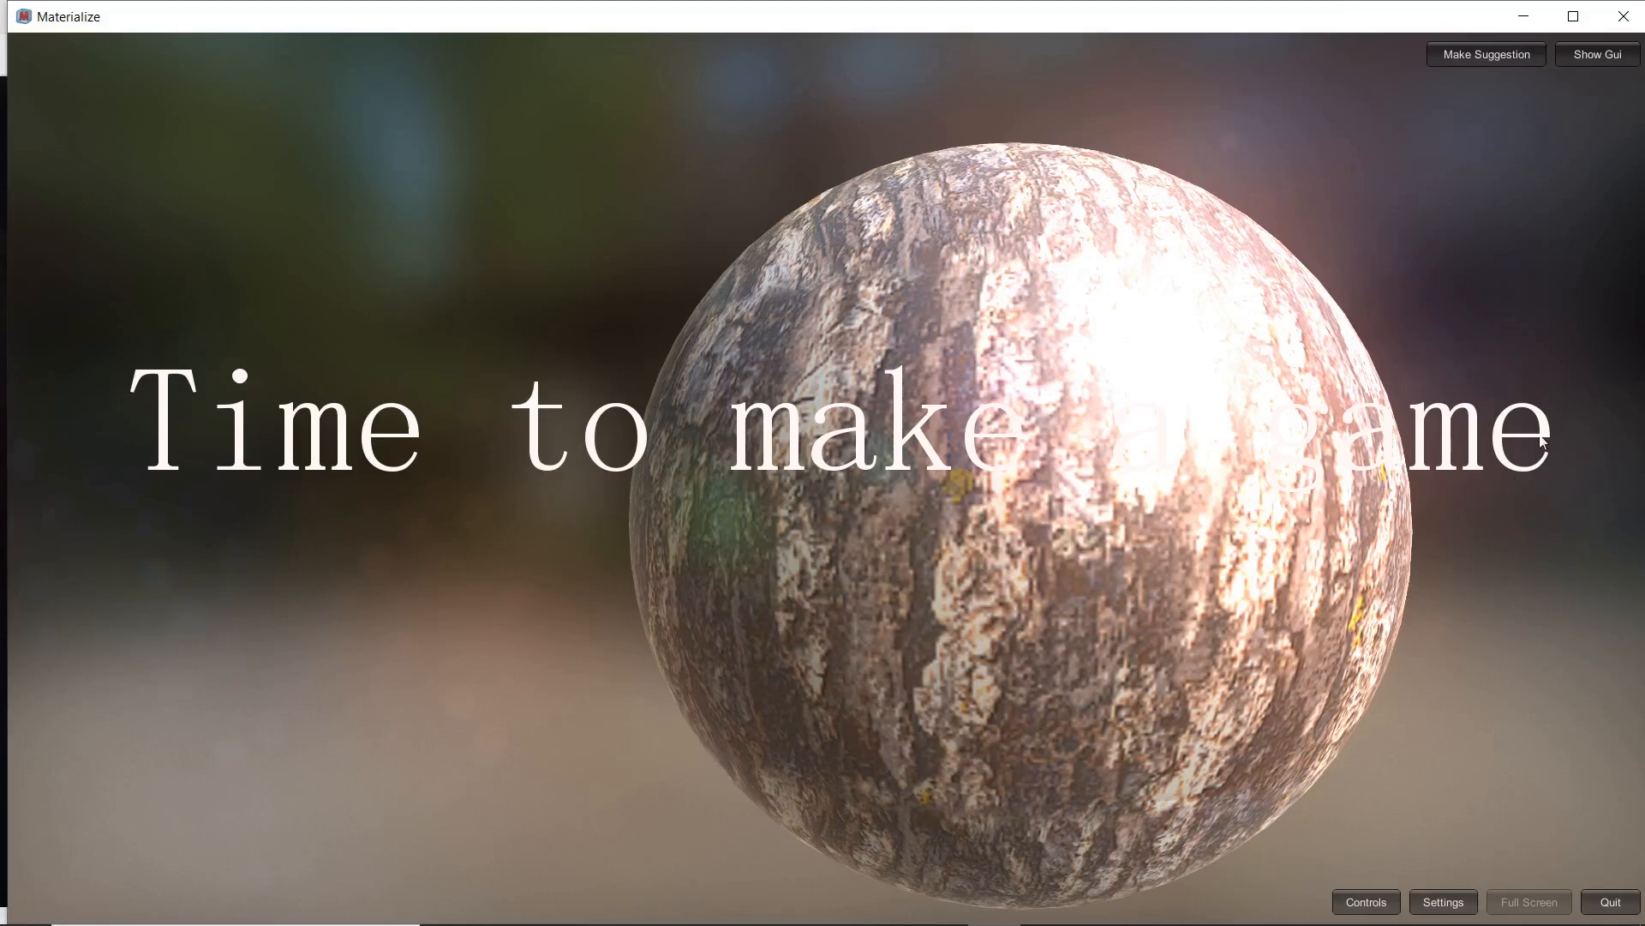
left_click(1601, 56)
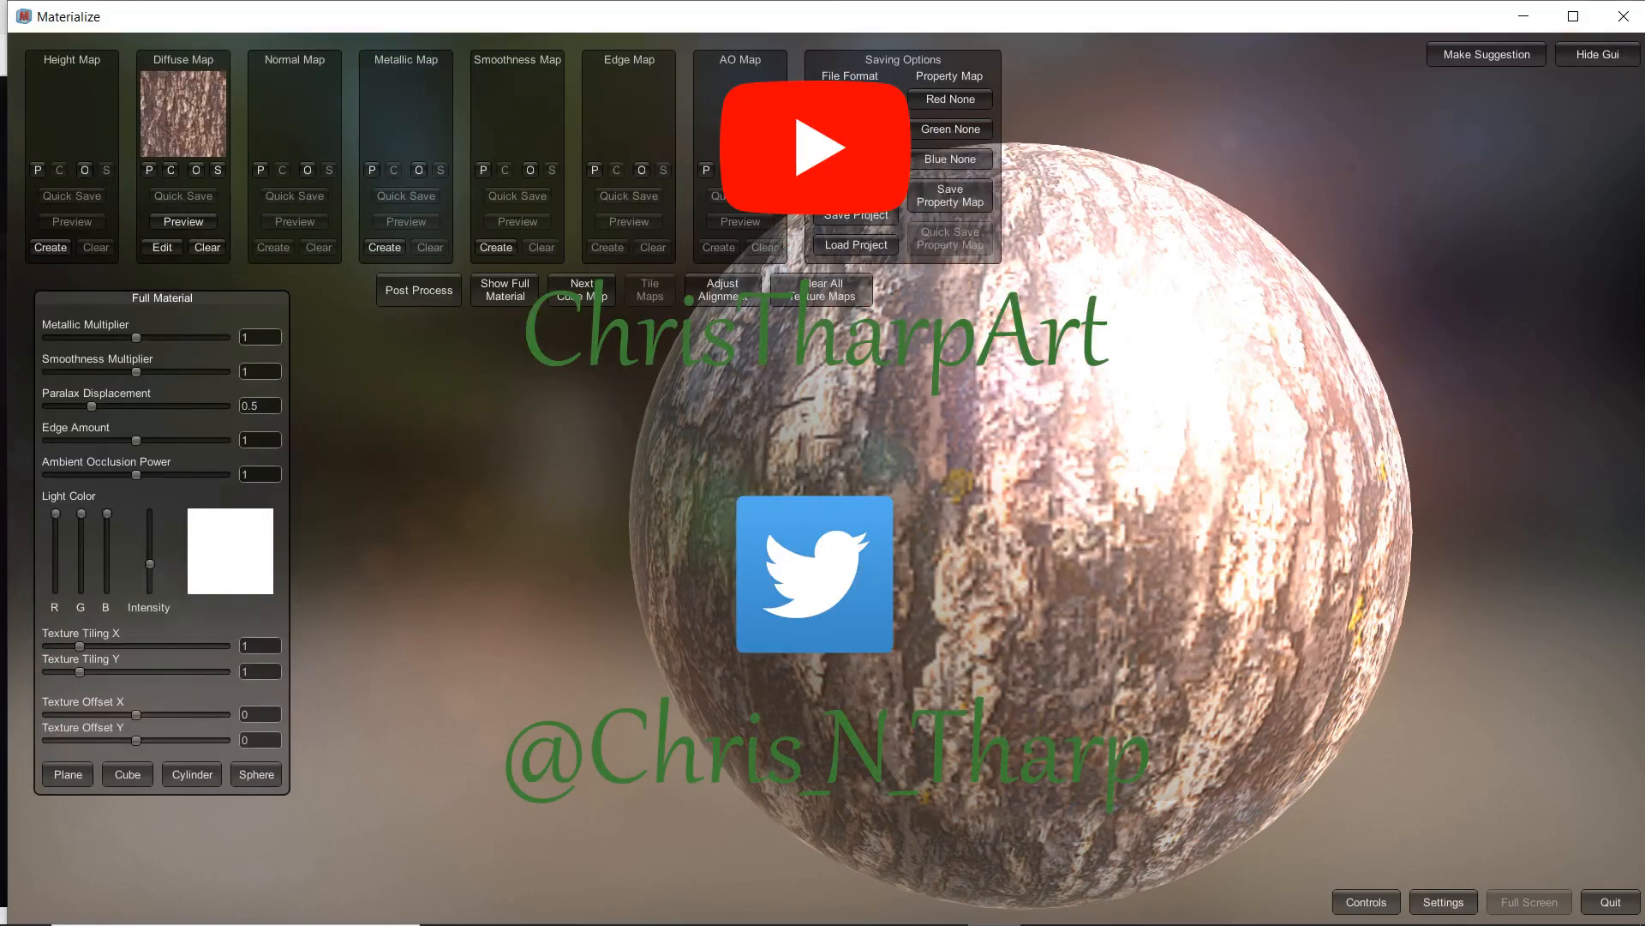